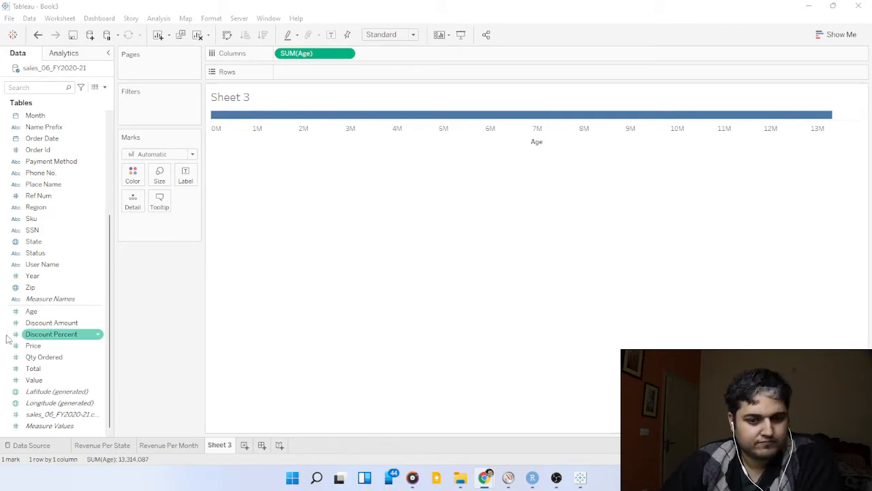
Place the Total measure on the rows and remove the Age sum from the columns.
left_click_drag(34, 368, 351, 74)
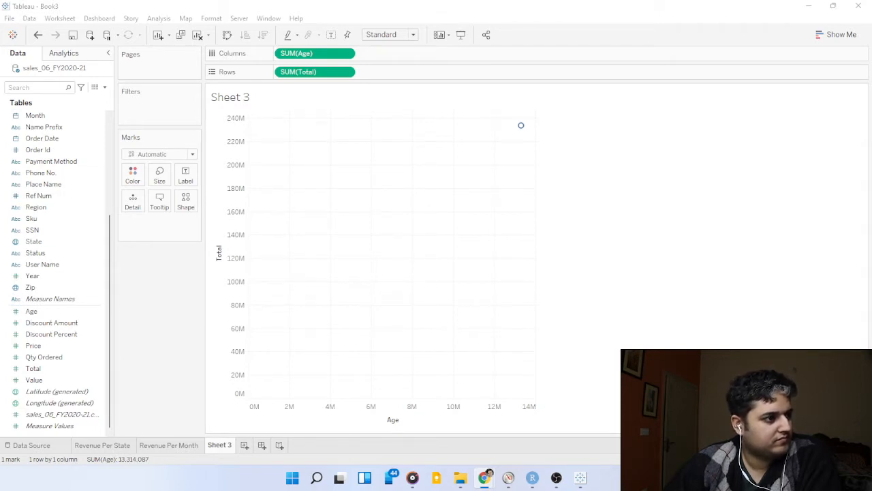
left_click_drag(297, 53, 172, 300)
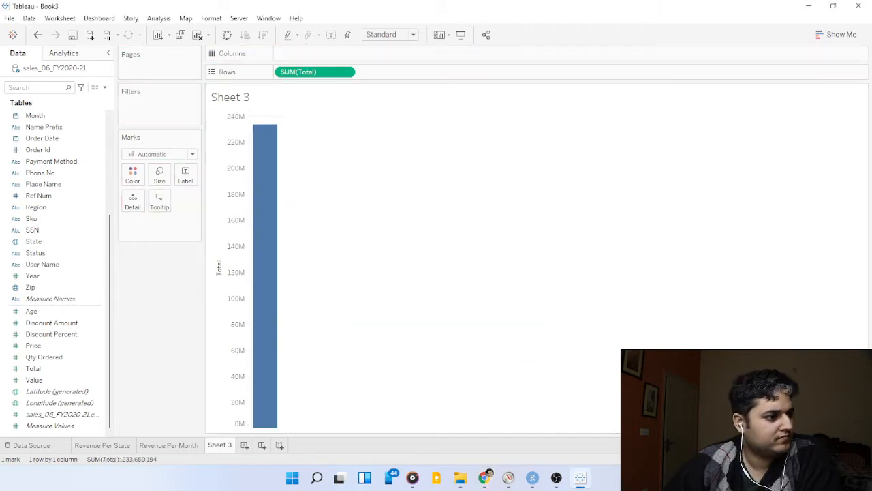
key("alt+Tab")
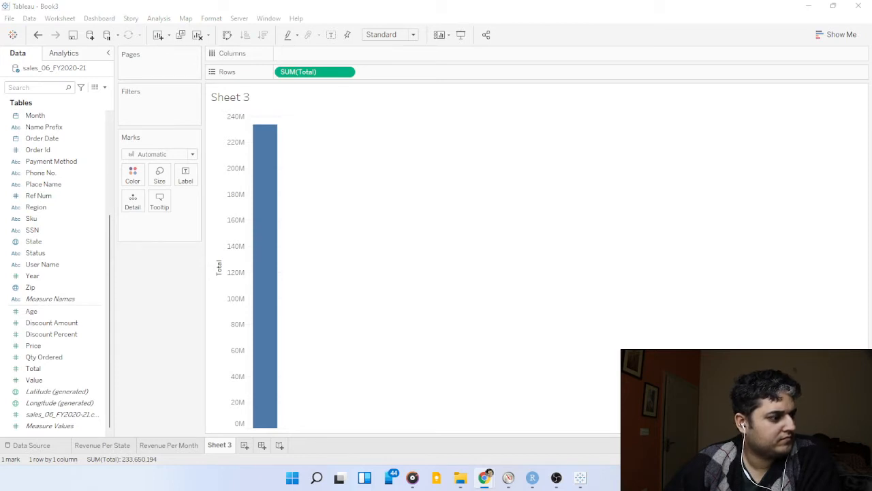
Create bins from the Age field, naming the new field "Age bins" and using a bin size of 10.
right_click(58, 315)
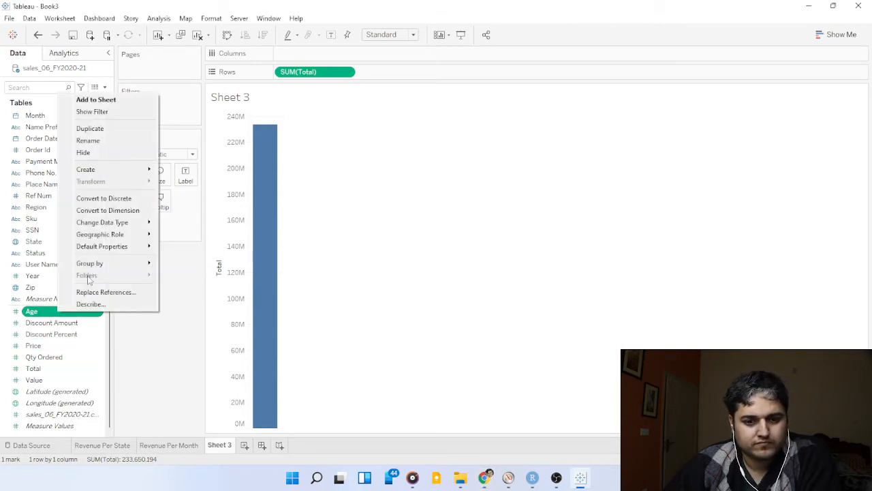
mouse_move(127, 168)
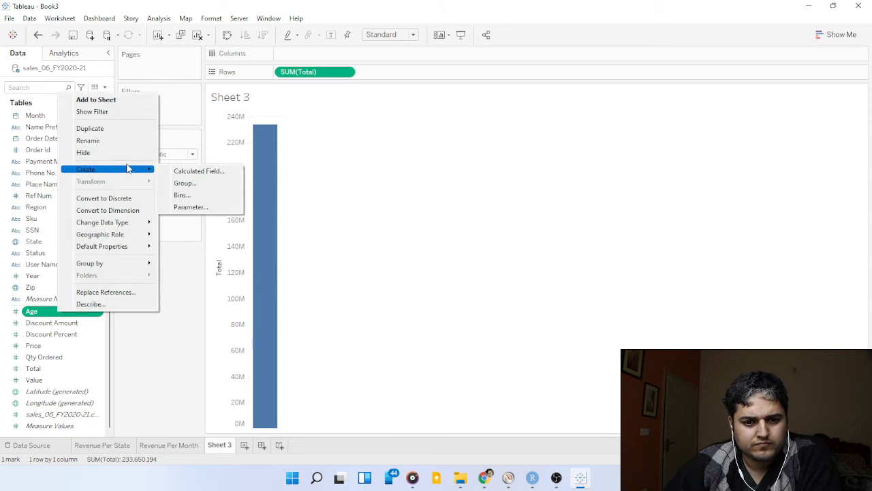
left_click(202, 201)
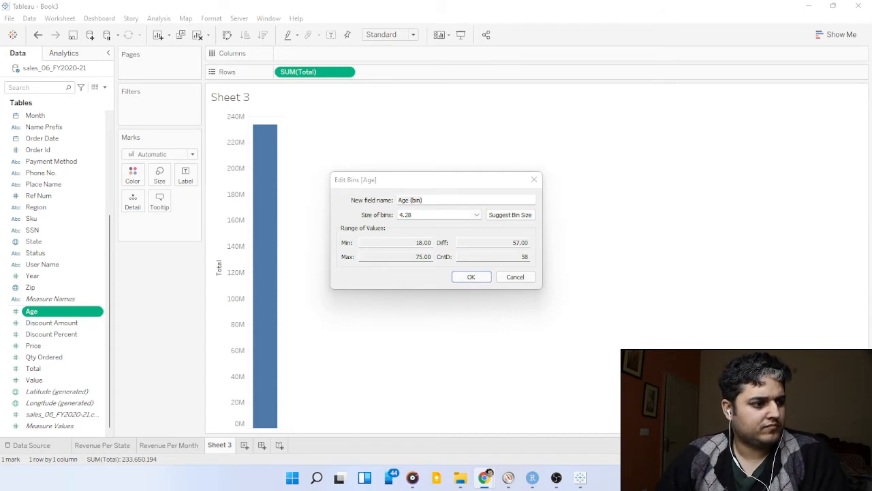
left_click(440, 200)
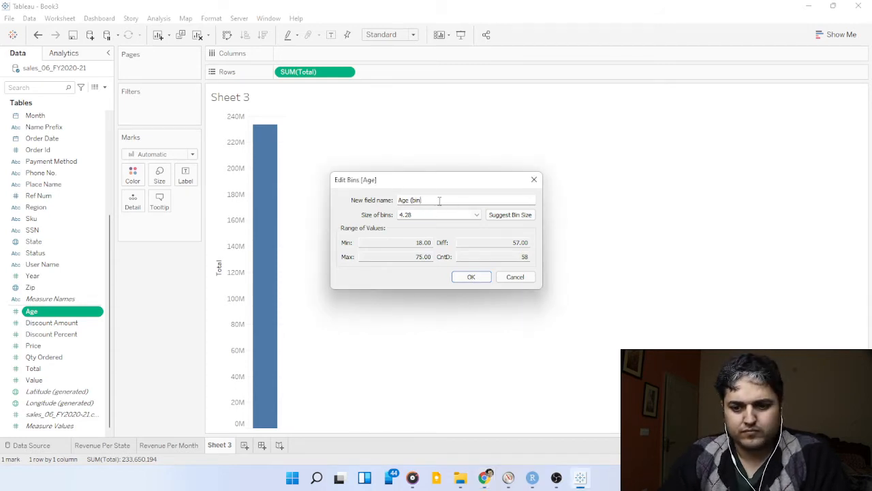
key("BackSpace")
key("BackSpace")
key("BackSpace")
key("BackSpace")
key("BackSpace")
type("bin")
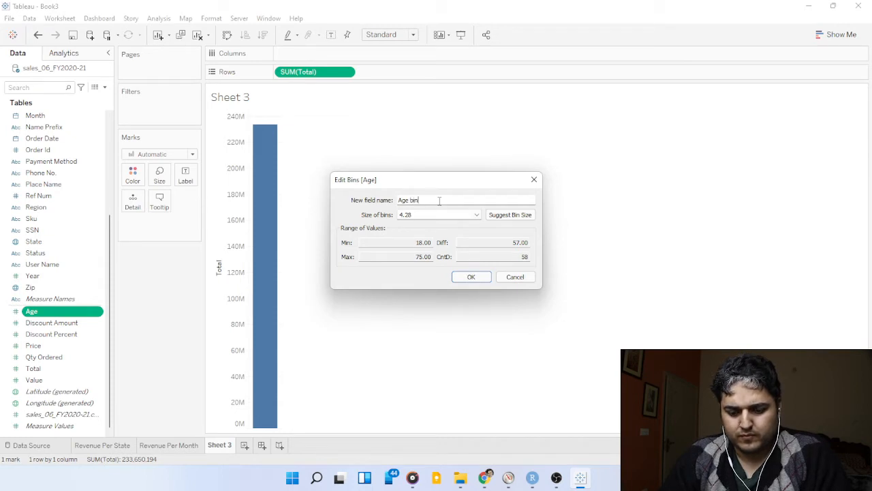
type("s")
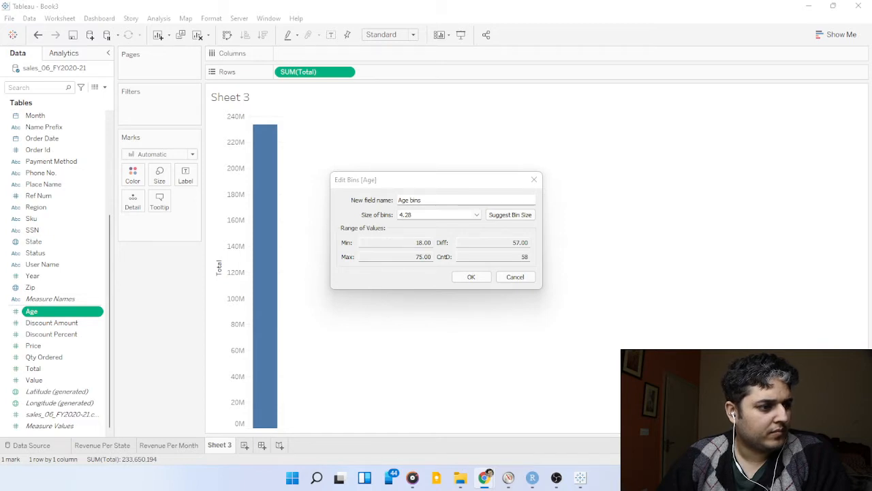
left_click(421, 216)
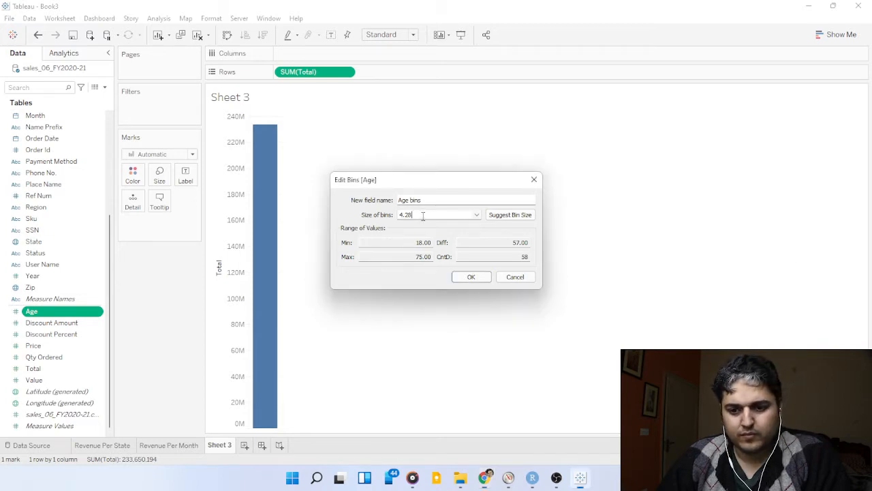
type("10")
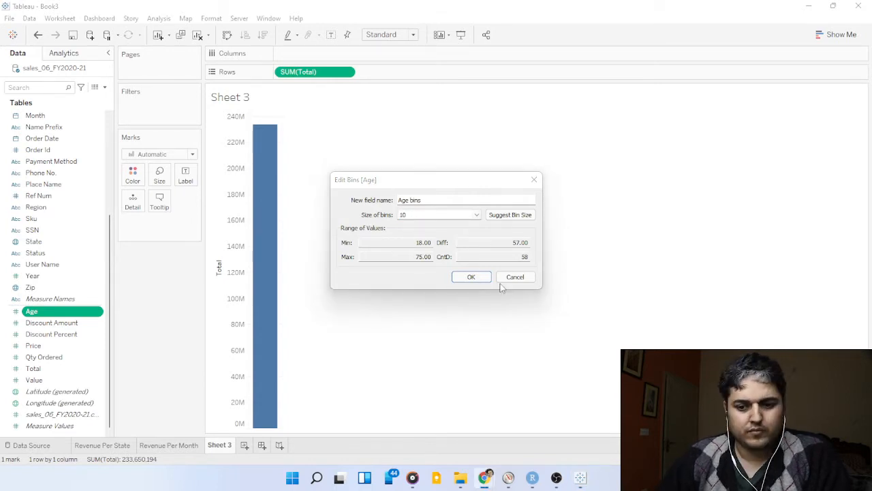
left_click(479, 278)
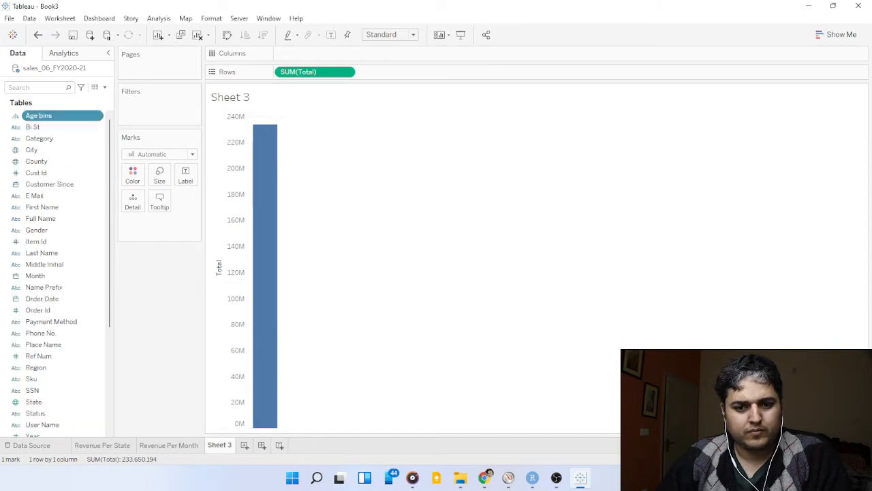
Place Age bins on the columns and label the bars with the sum of Total.
left_click_drag(38, 116, 325, 54)
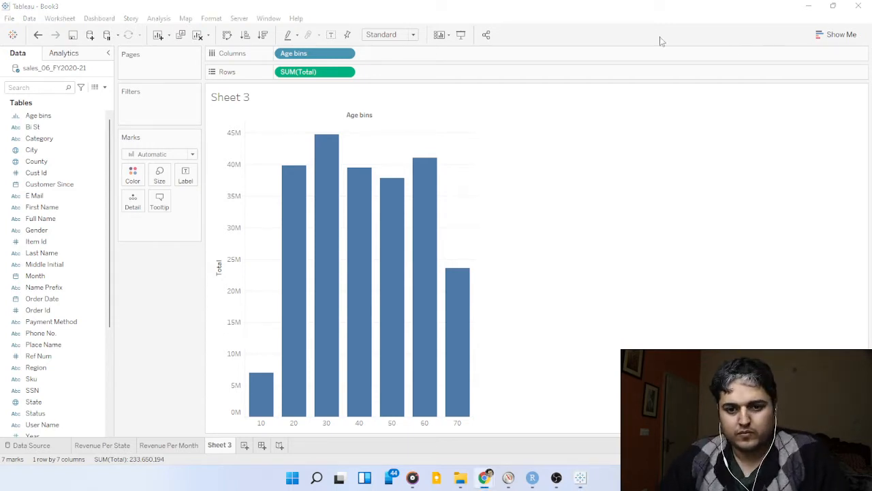
left_click_drag(323, 72, 191, 176)
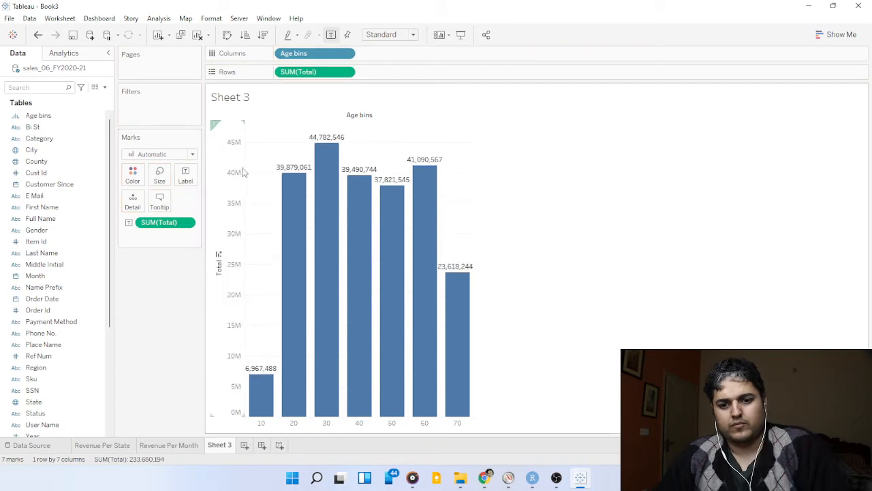
left_click(485, 477)
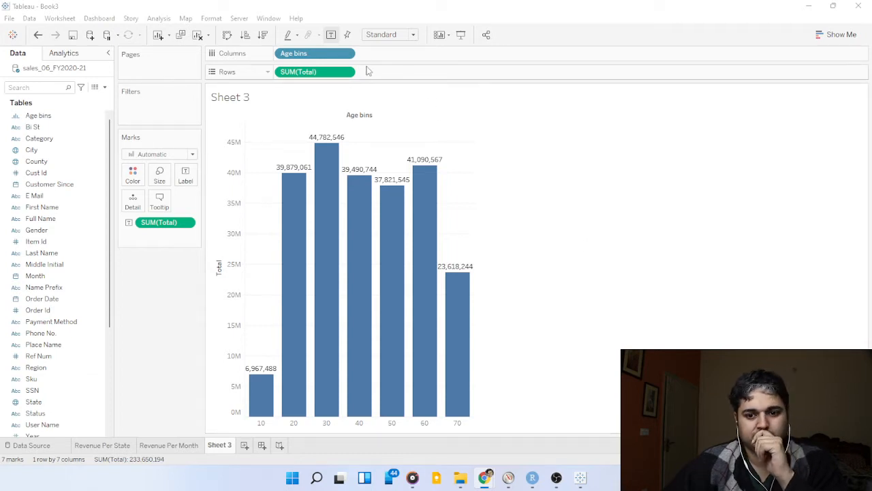
Edit the aliases of Age bins in the columns, giving member 10 the alias "<20".
left_click(347, 56)
left_click(347, 56)
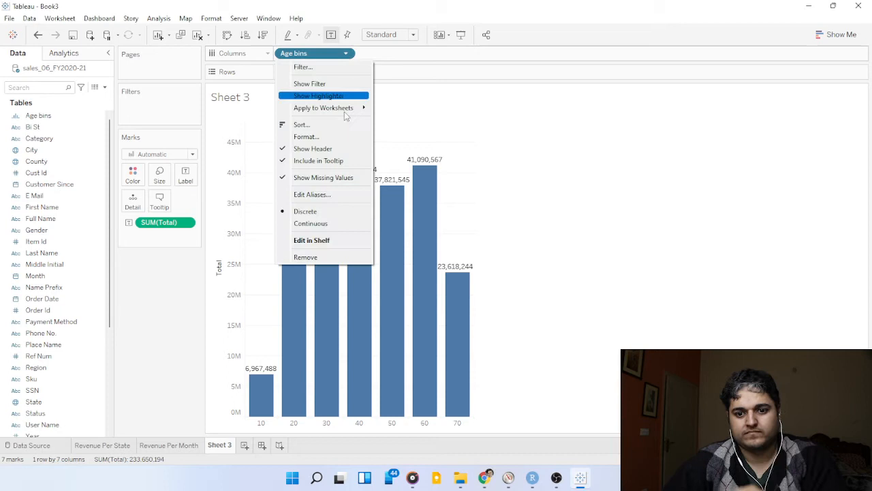
left_click(339, 194)
key("alt+Tab")
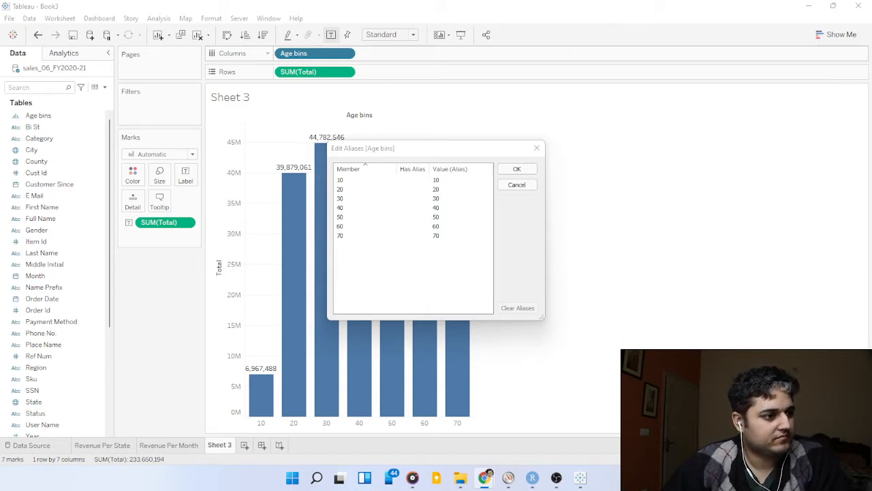
double_click(454, 179)
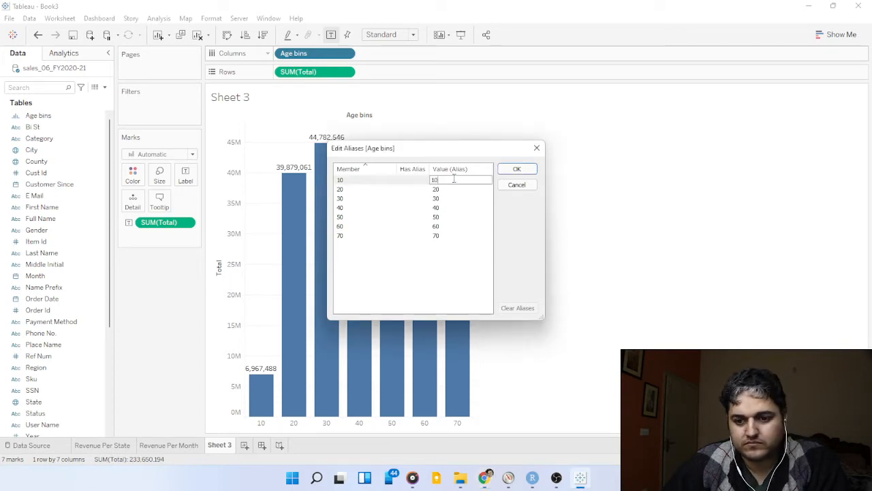
key("BackSpace")
type("<20")
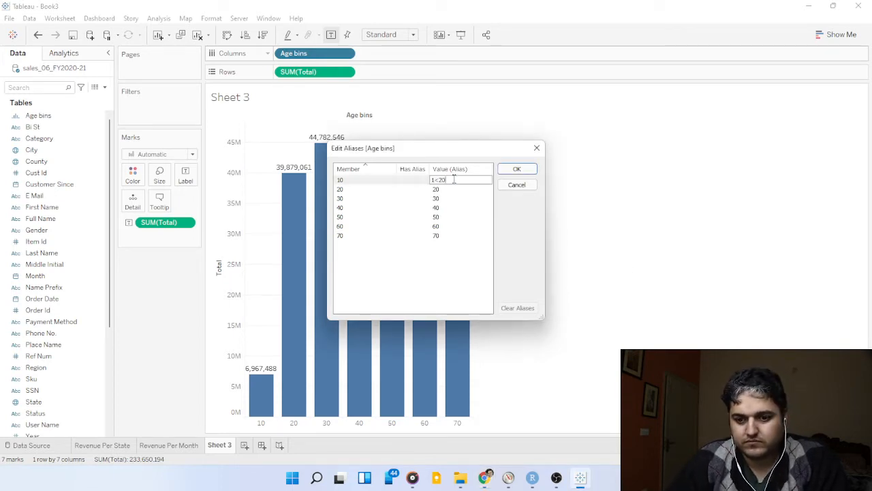
key("Return")
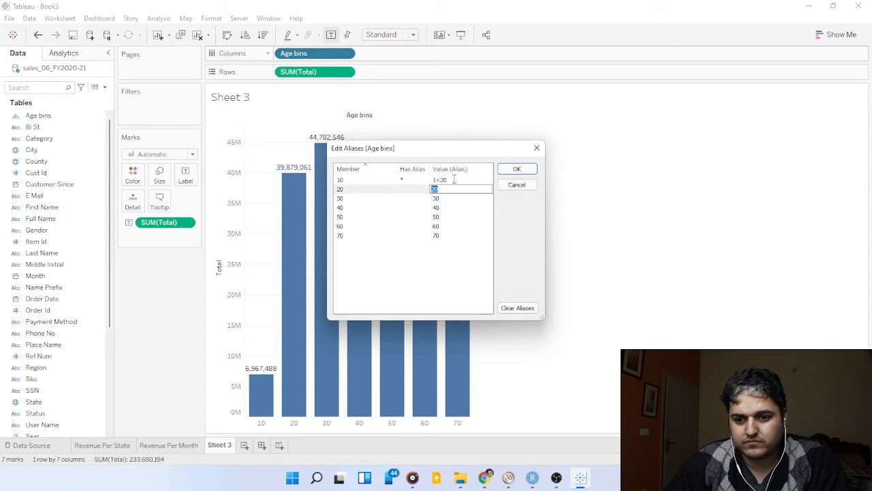
double_click(454, 179)
key("Left")
key("Left")
key("Left")
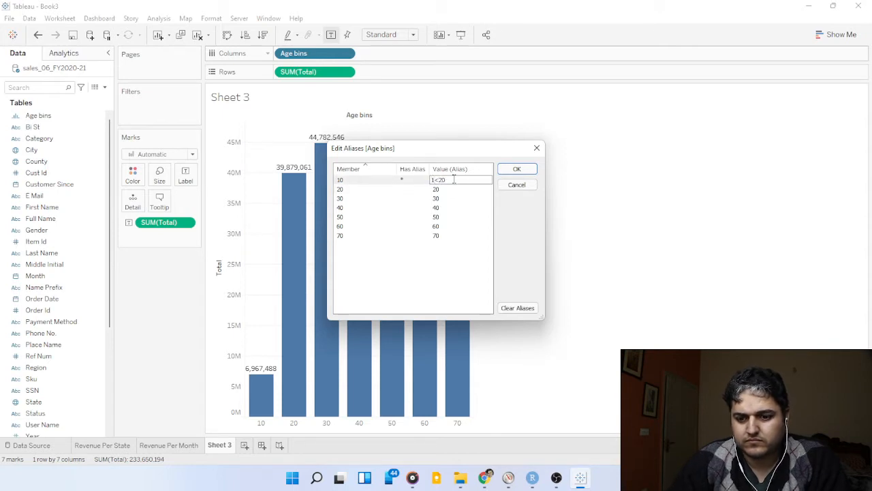
key("BackSpace")
key("Return")
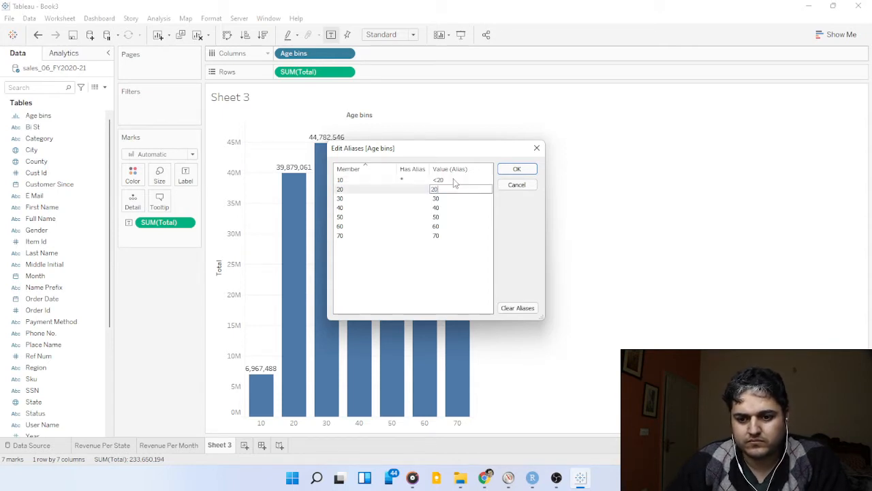
Set the aliases of members 20, 30 and 40 to "20-30", "30-40" and "40-50".
type("-30")
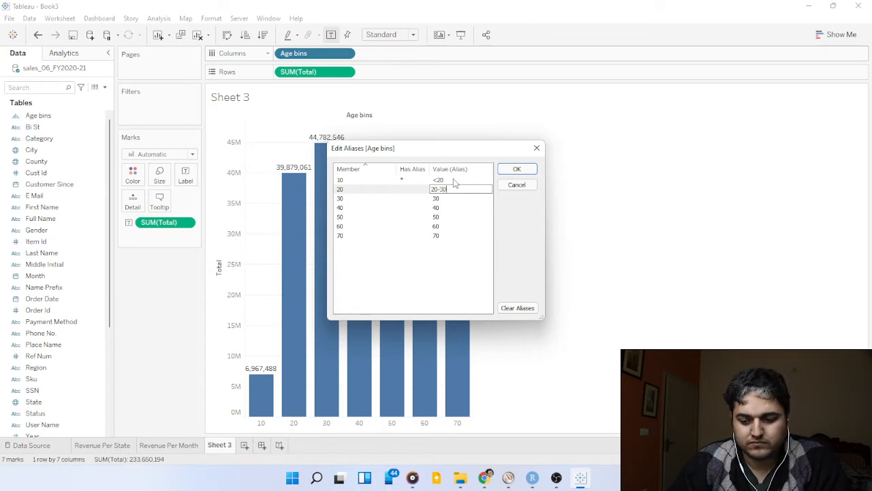
key("Return")
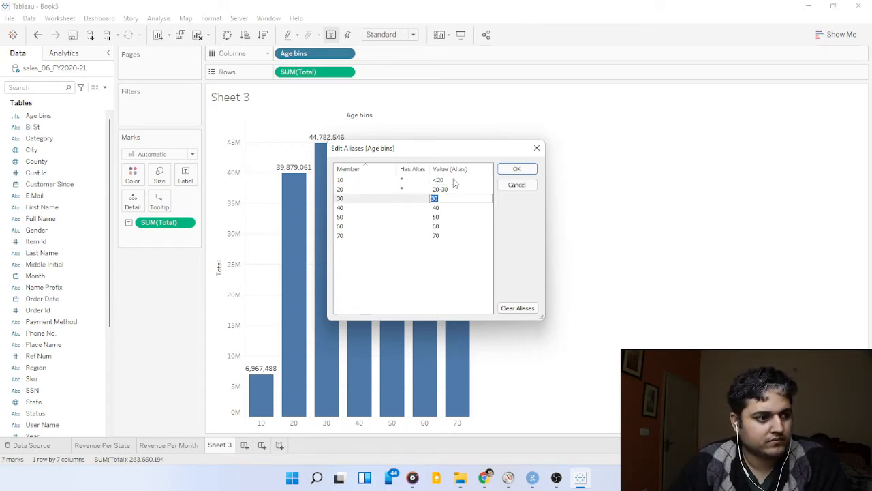
type("30-40")
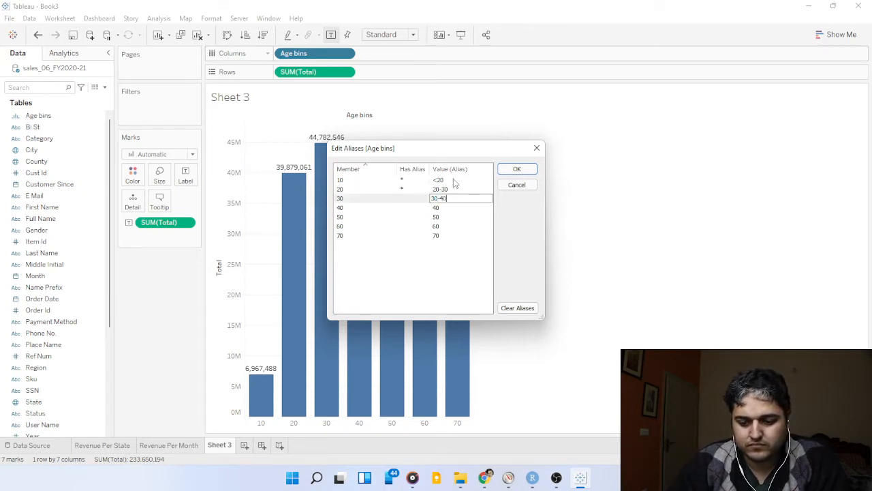
key("Return")
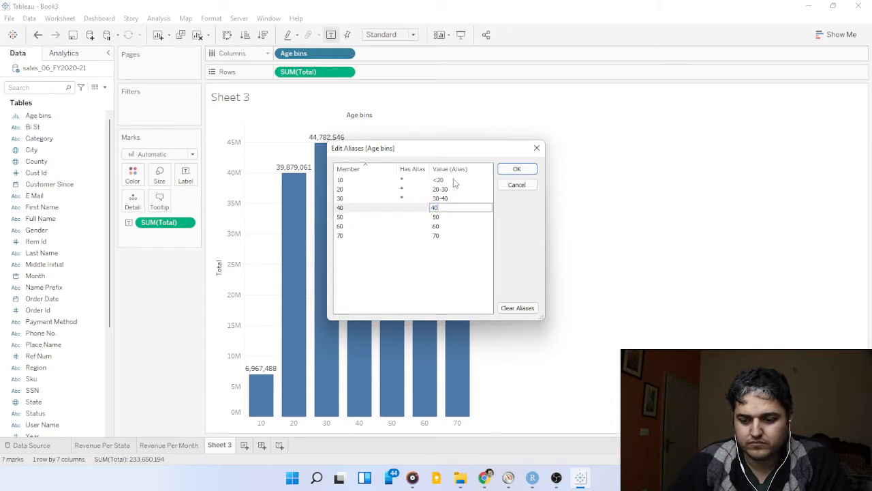
type("40-50")
key("Return")
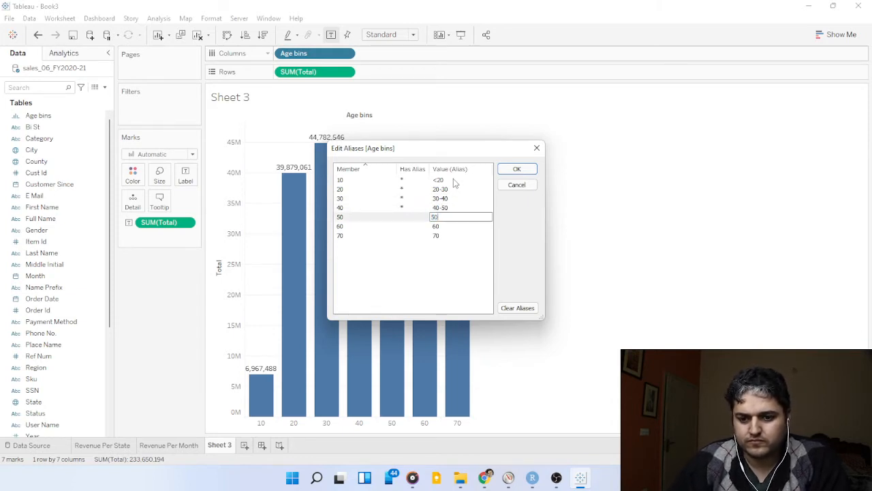
Set the aliases of members 50, 60 and 70 to "50-60", "60-70" and "70-80", and apply the aliases.
type("-60")
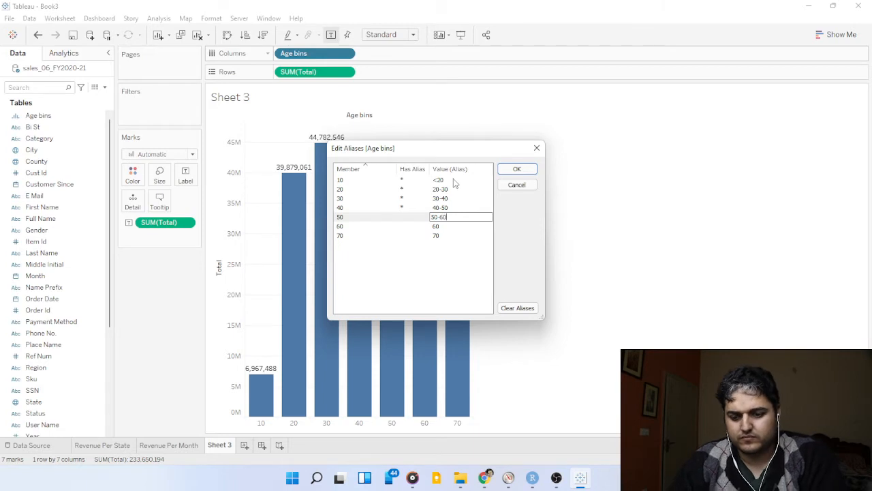
key("Return")
type("60-")
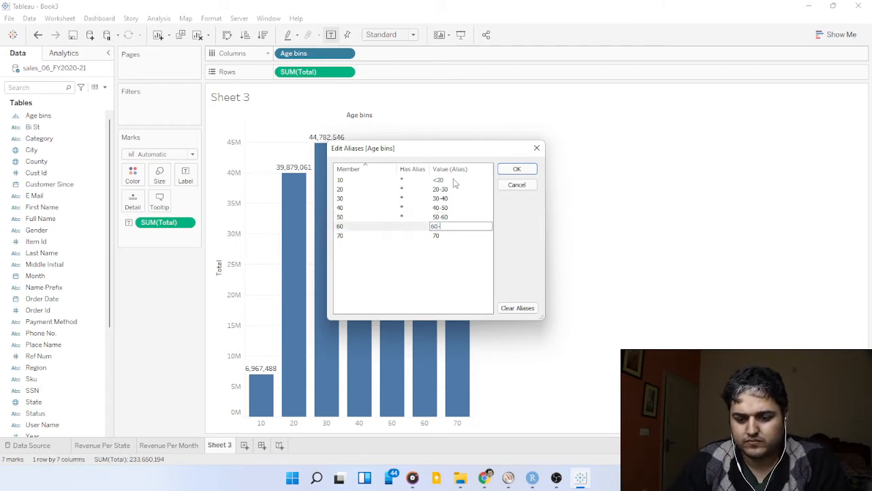
type("70")
key("Return")
type("70-")
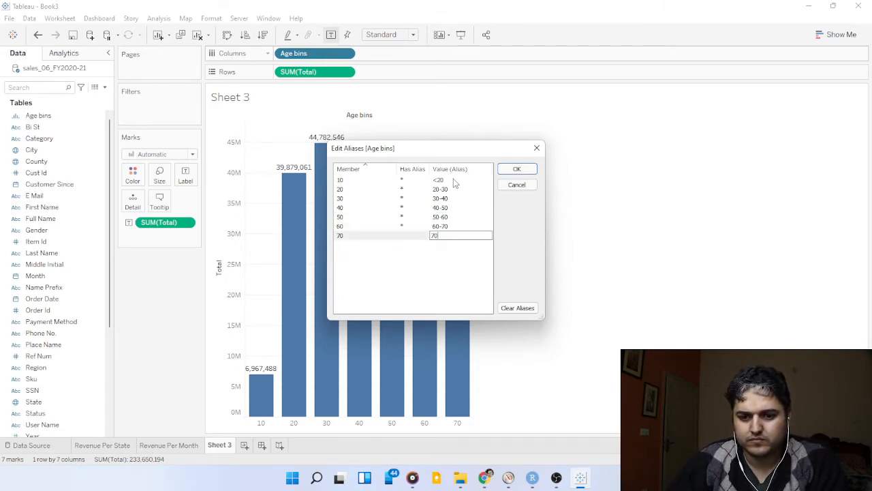
type("80")
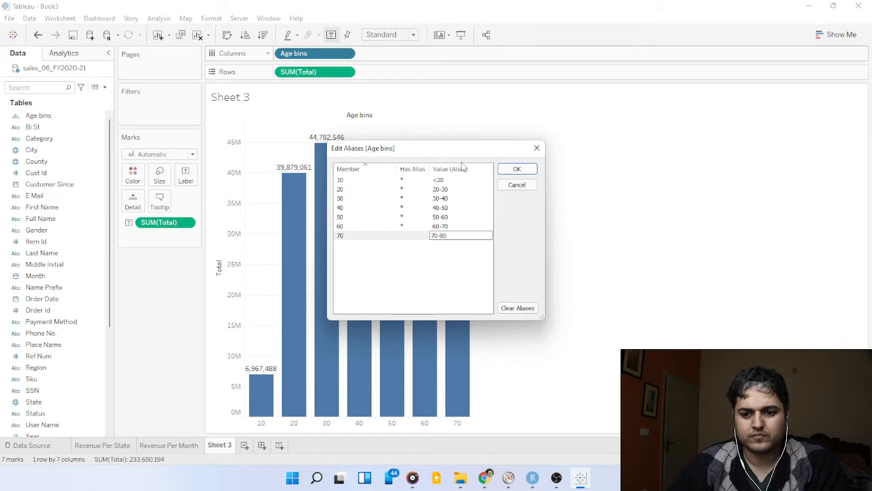
left_click(518, 170)
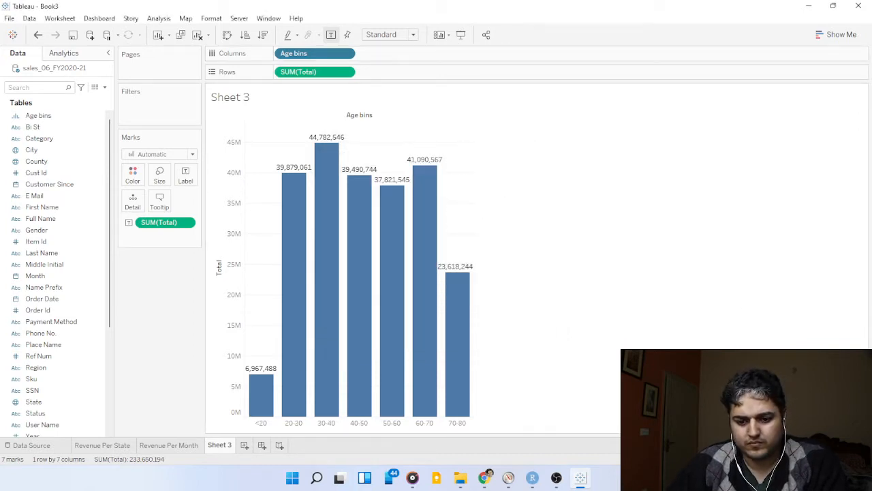
Change the alias of member 70 of Age bins in the columns to ">70" and apply it.
key("alt+Tab")
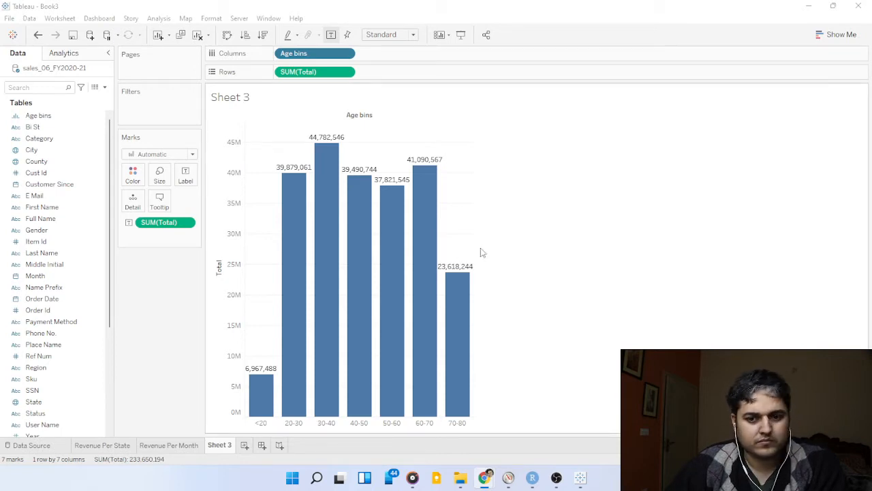
left_click(345, 53)
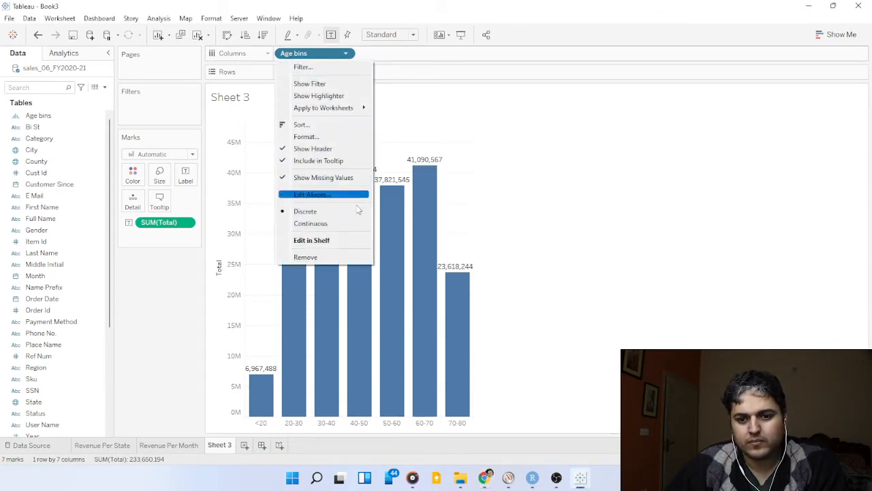
left_click(316, 196)
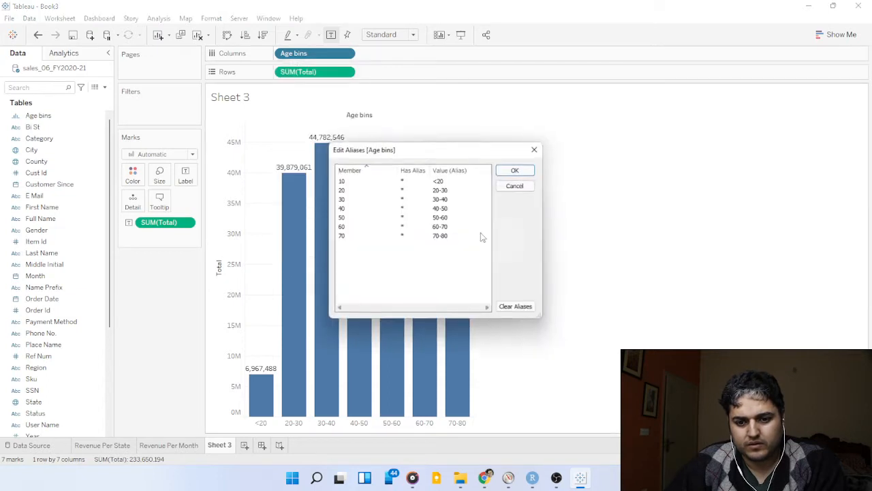
left_click(454, 237)
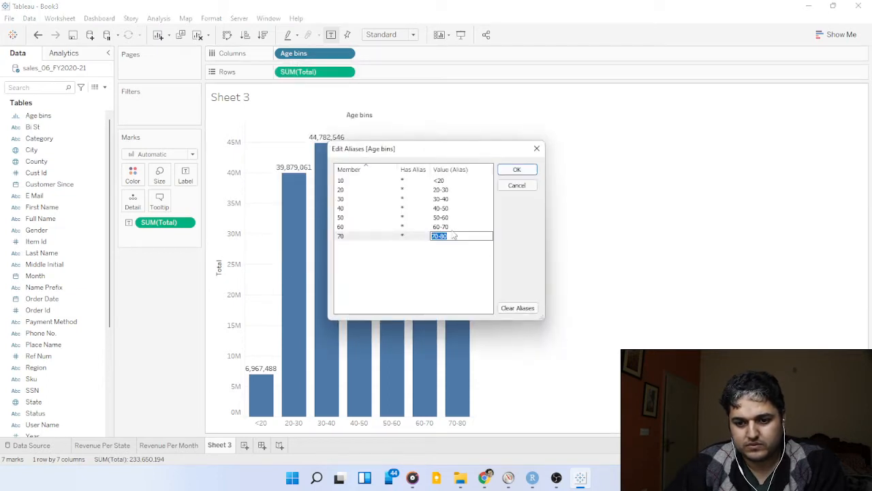
left_click(453, 235)
key("BackSpace")
key("BackSpace")
key("BackSpace")
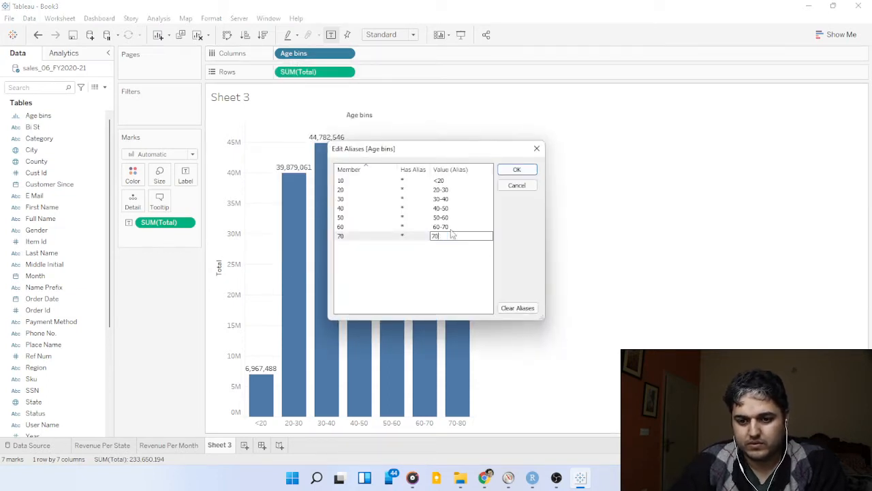
key("Home")
type(">")
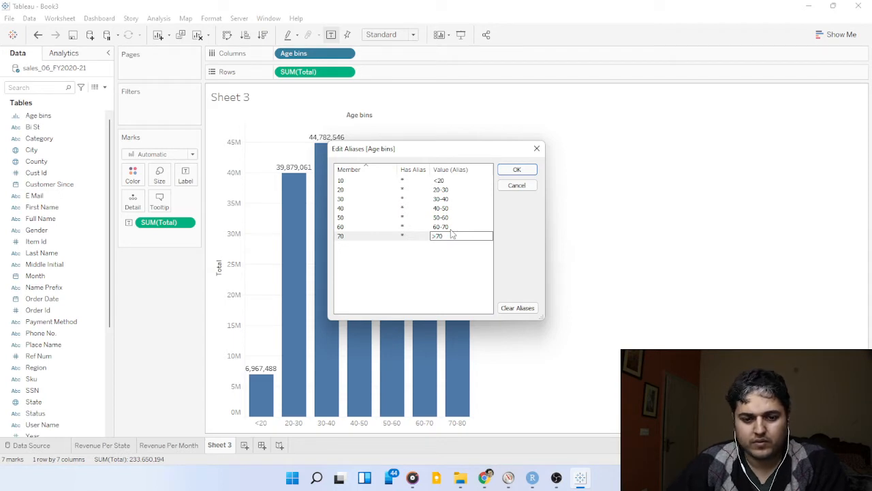
left_click(510, 171)
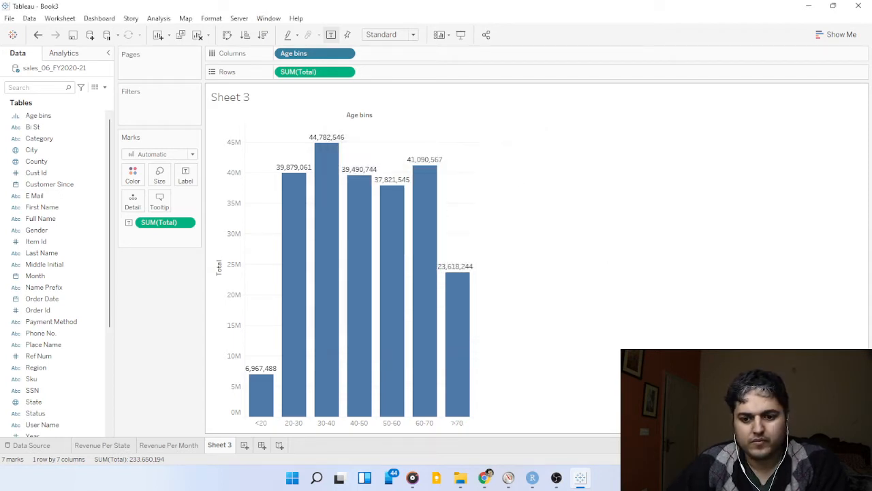
Try Age bins as a continuous field in the columns, and return it to discrete.
key("alt+Tab")
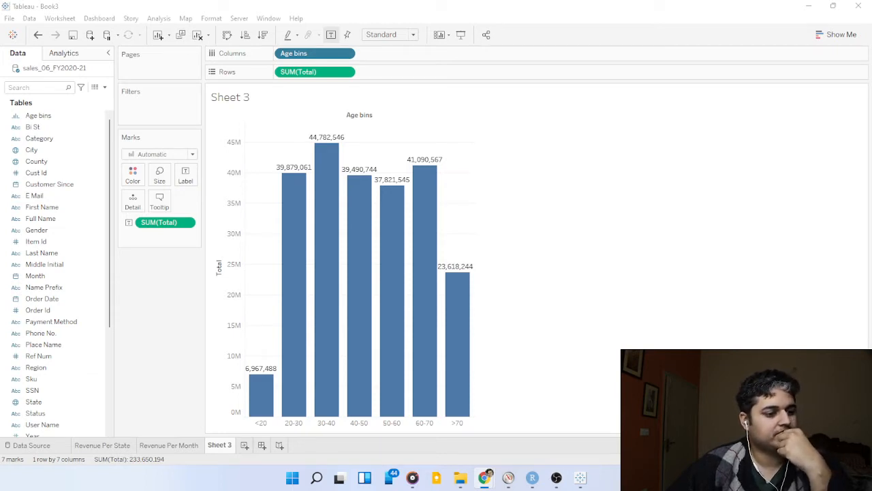
left_click(346, 55)
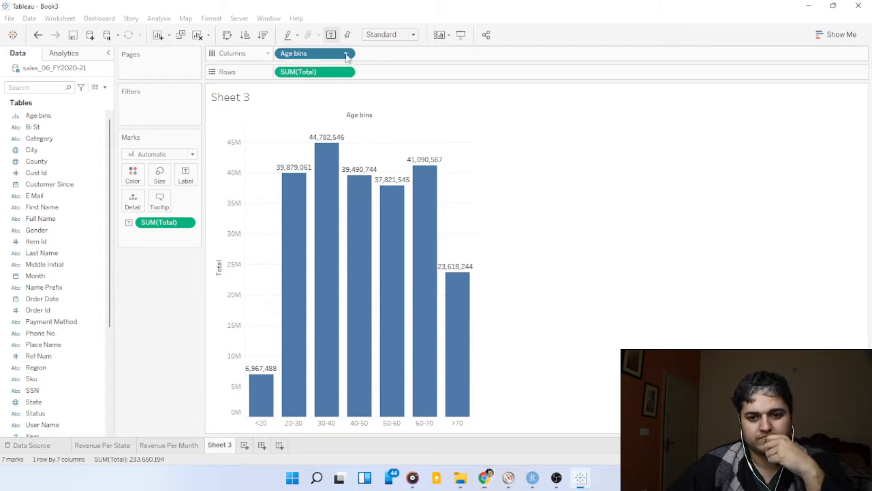
left_click(346, 54)
left_click(320, 223)
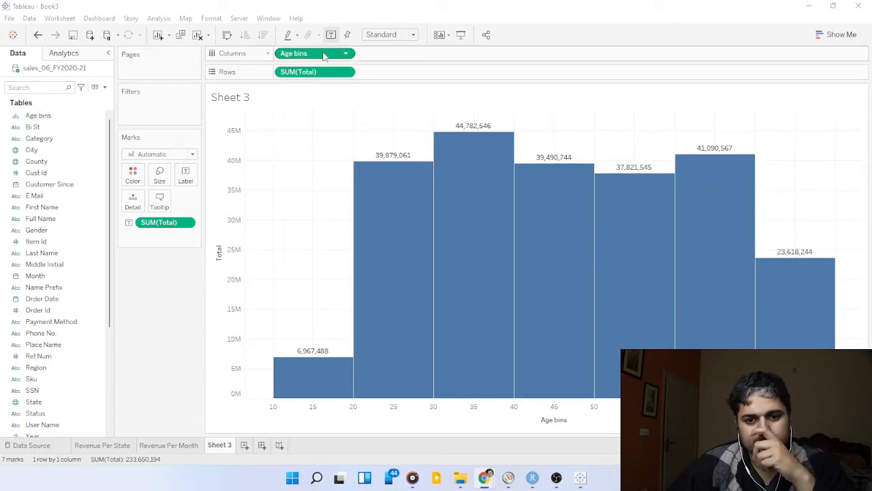
left_click(347, 56)
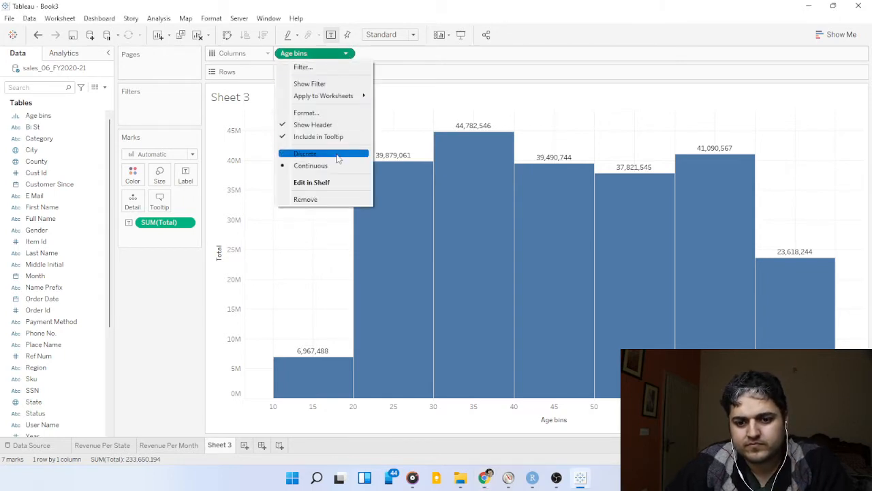
left_click(336, 155)
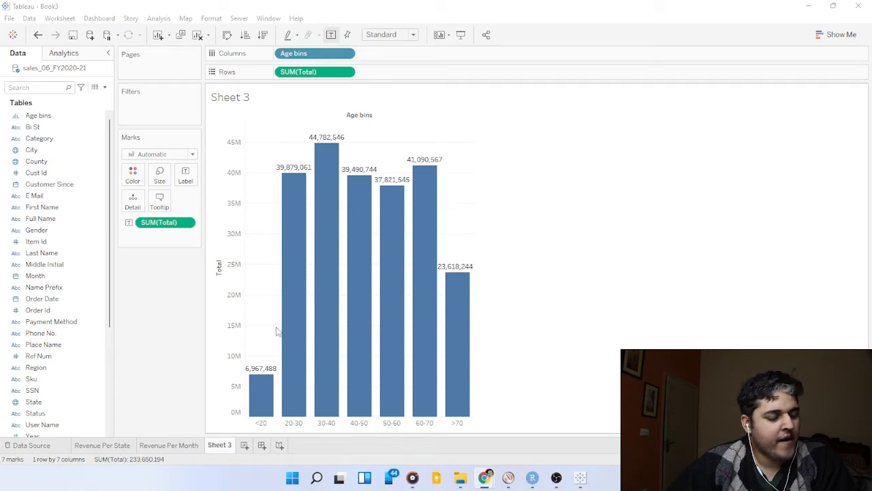
Color the bars by the sum of Total and apply the Blue-Green Sequential palette.
left_click_drag(311, 73, 133, 173)
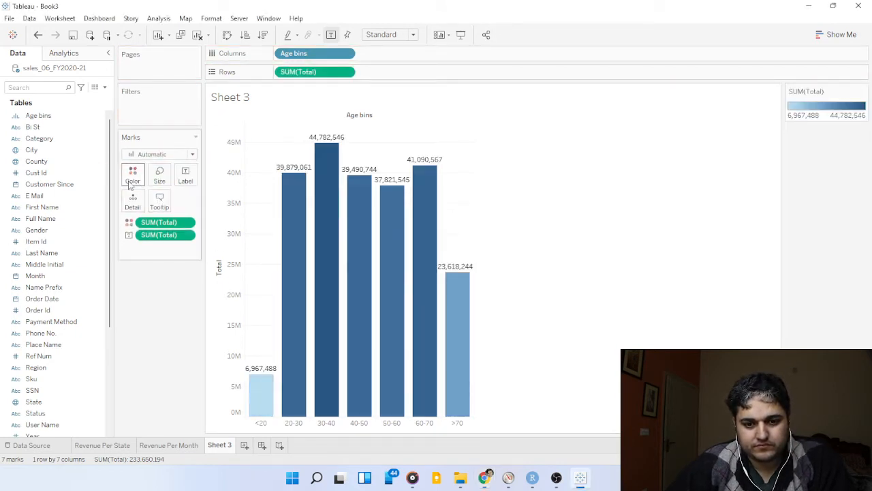
left_click(132, 179)
left_click(170, 210)
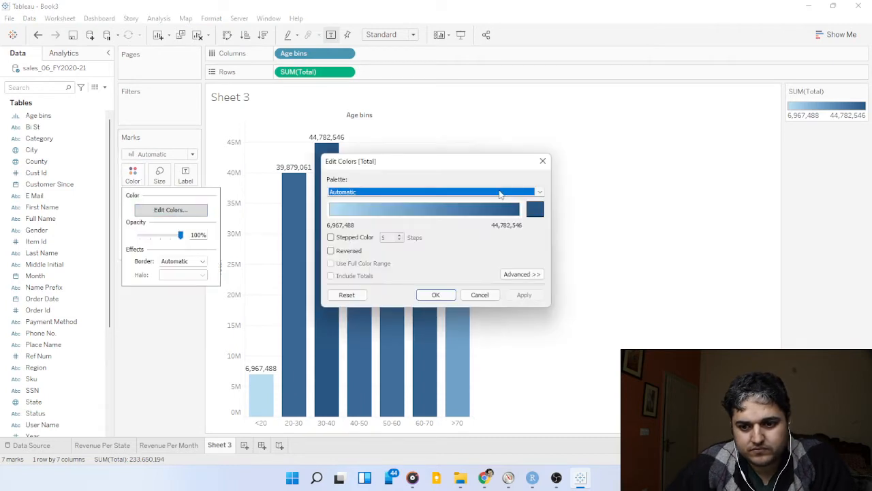
left_click(518, 194)
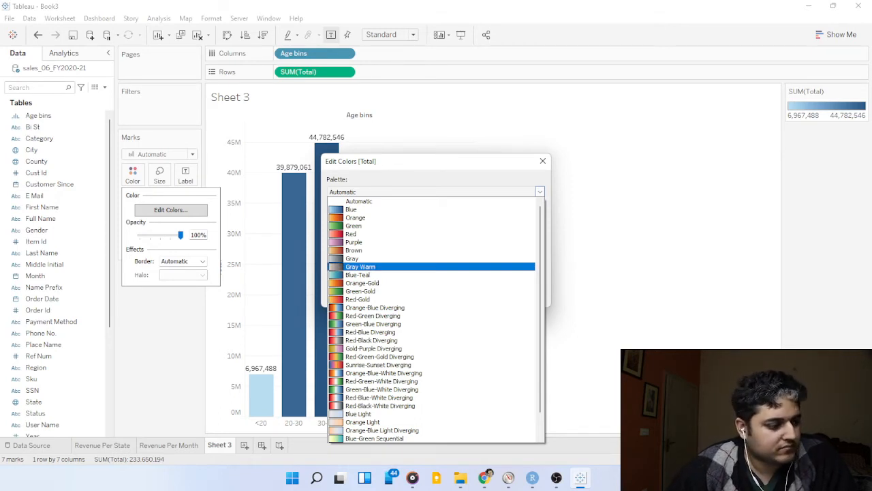
key("alt+Tab")
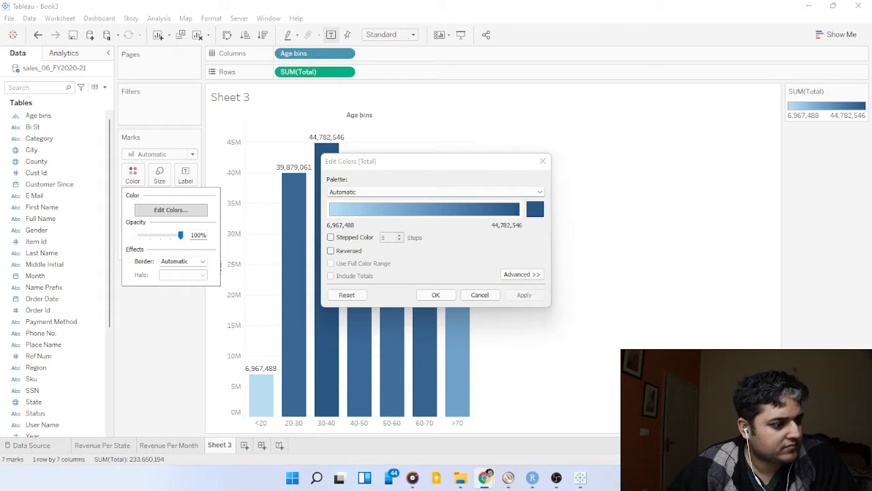
left_click(423, 194)
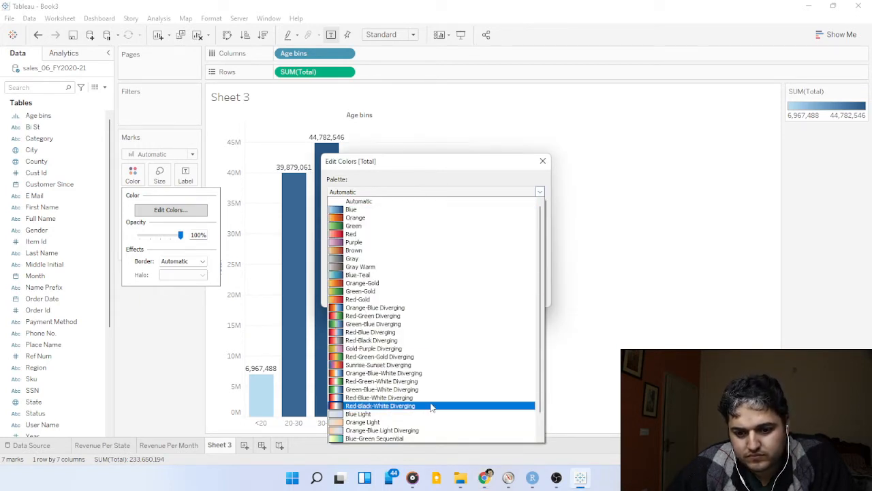
left_click(440, 438)
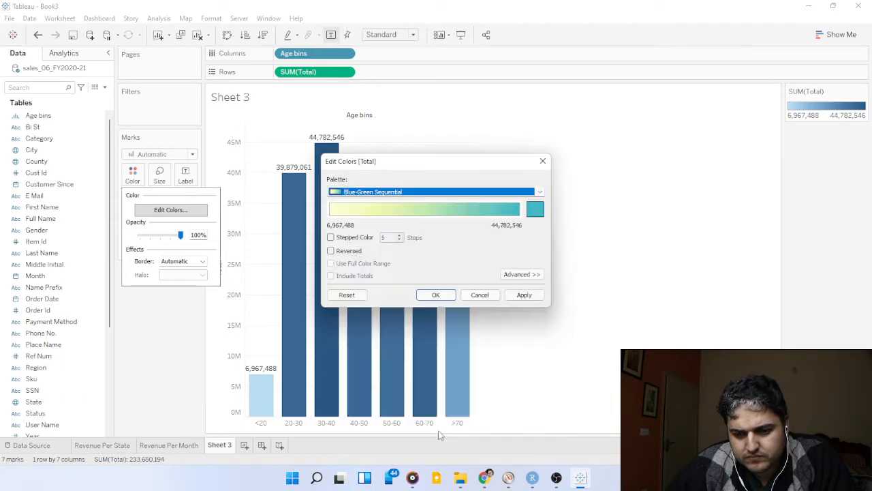
left_click(524, 294)
left_click(436, 294)
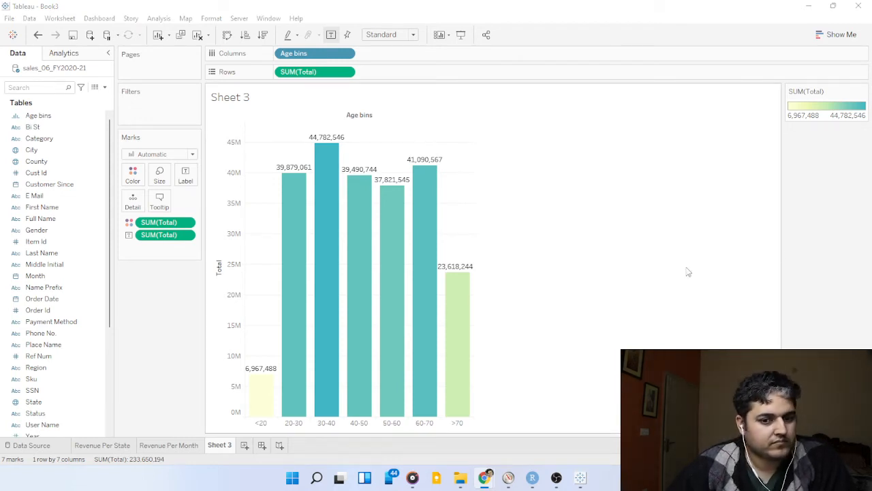
Format the chart's row lines, setting both the grid lines and the zero lines to None.
right_click(558, 207)
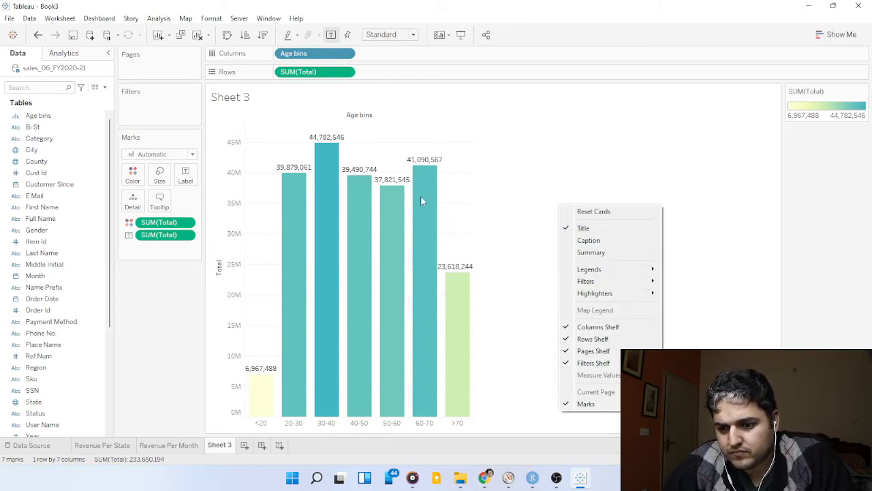
right_click(452, 180)
left_click(495, 244)
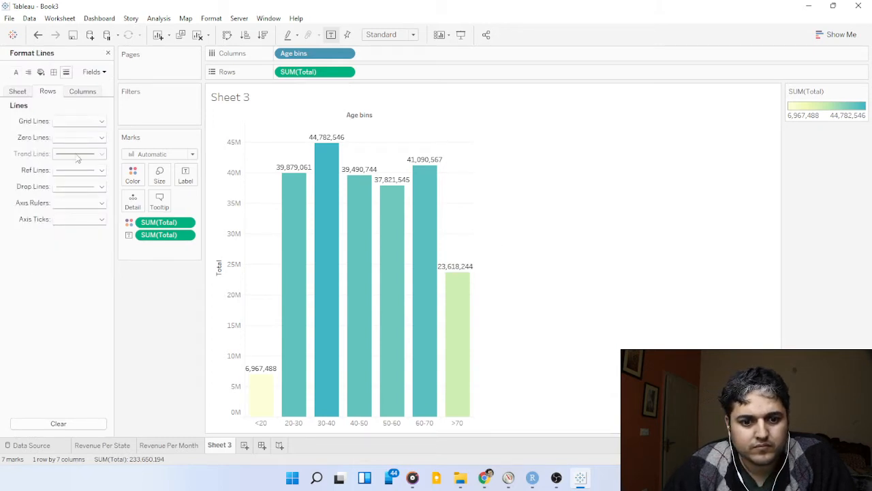
left_click(82, 122)
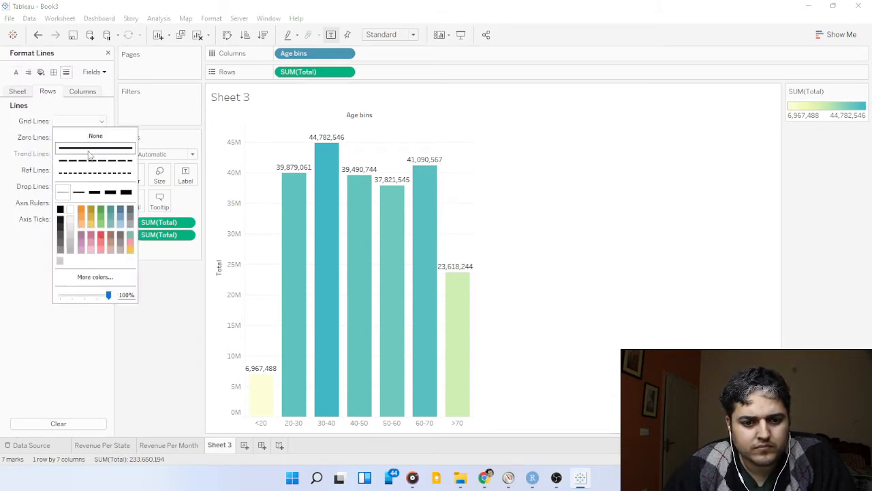
left_click(86, 137)
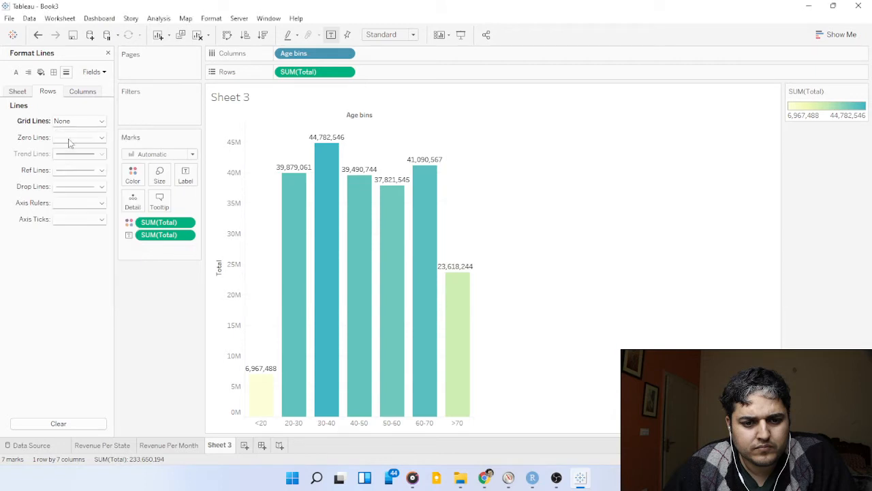
left_click(72, 138)
left_click(39, 162)
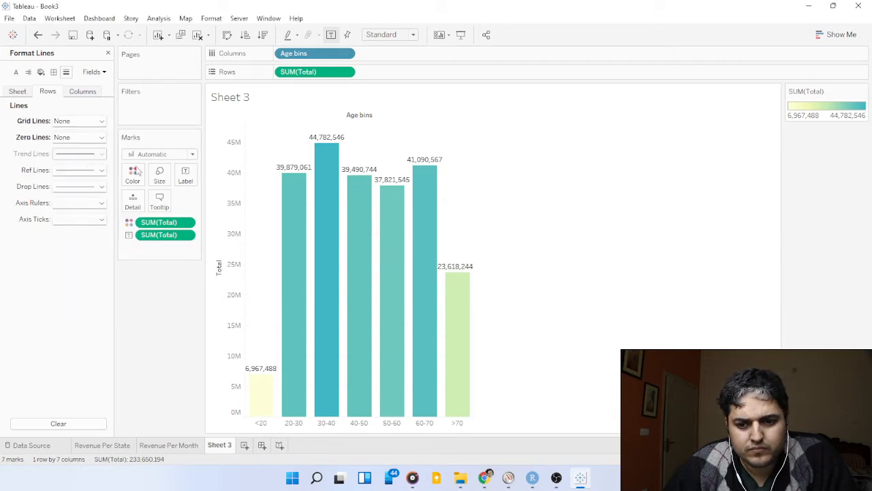
key("alt+Tab")
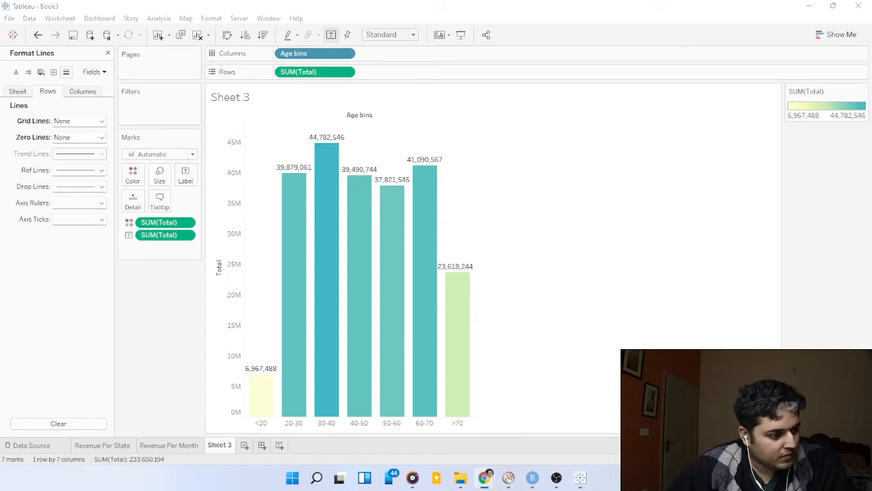
Rename Sheet 3 as "Revenue Per Age".
left_click(222, 447)
double_click(222, 447)
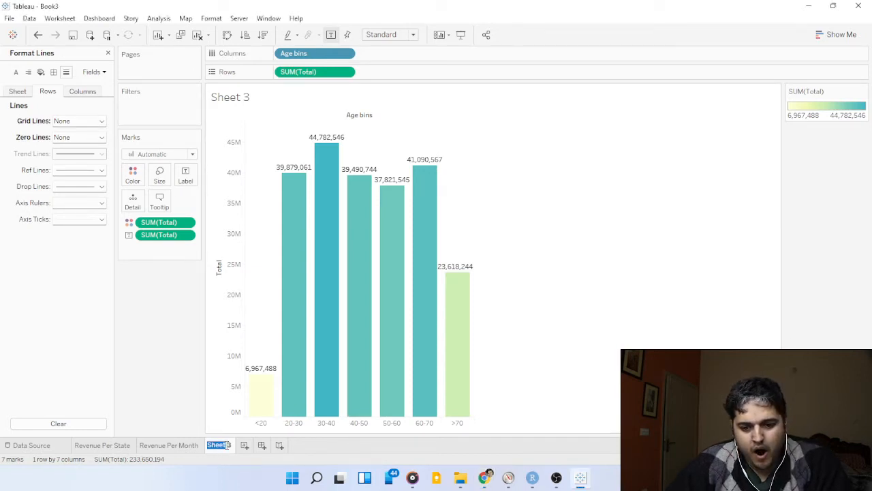
type("R")
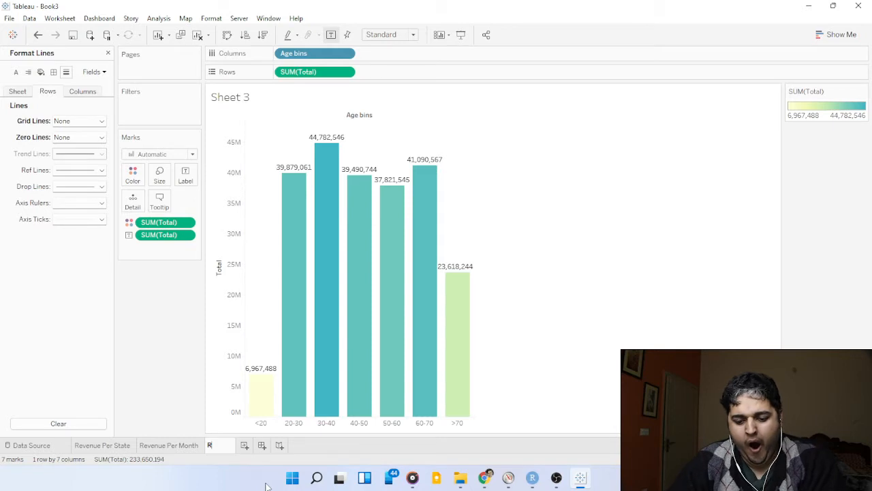
type("evenue Per")
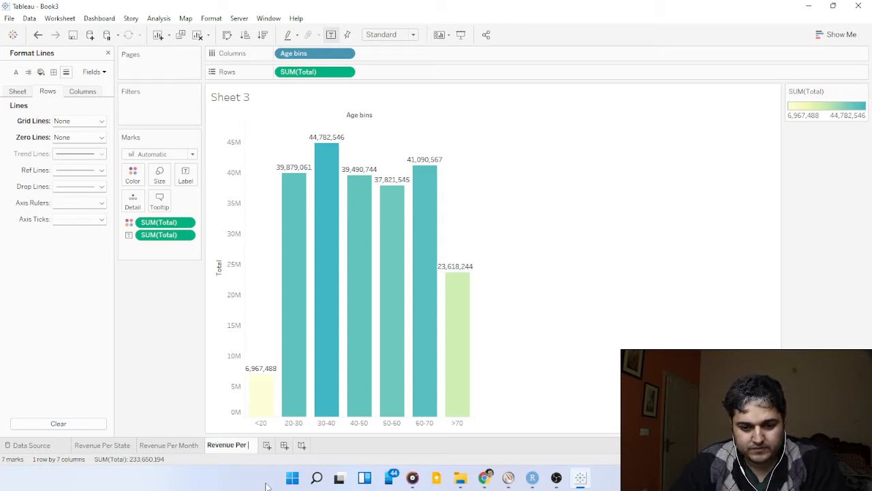
type(" Age")
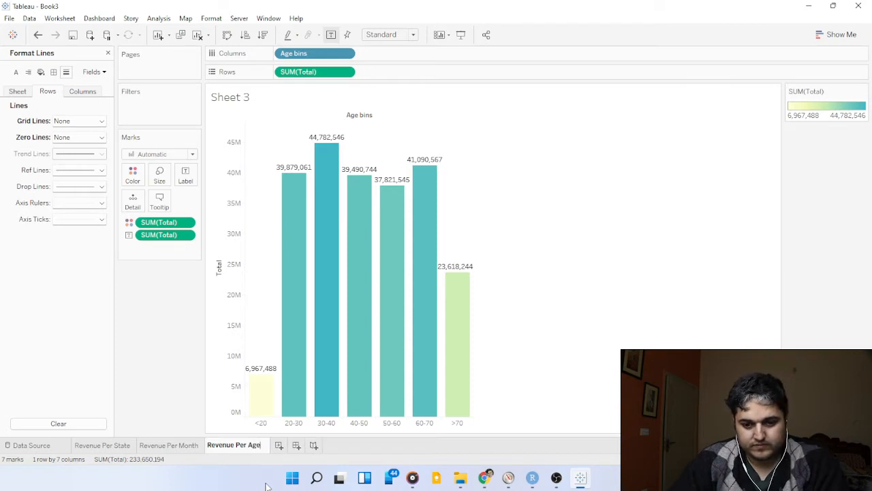
key("Return")
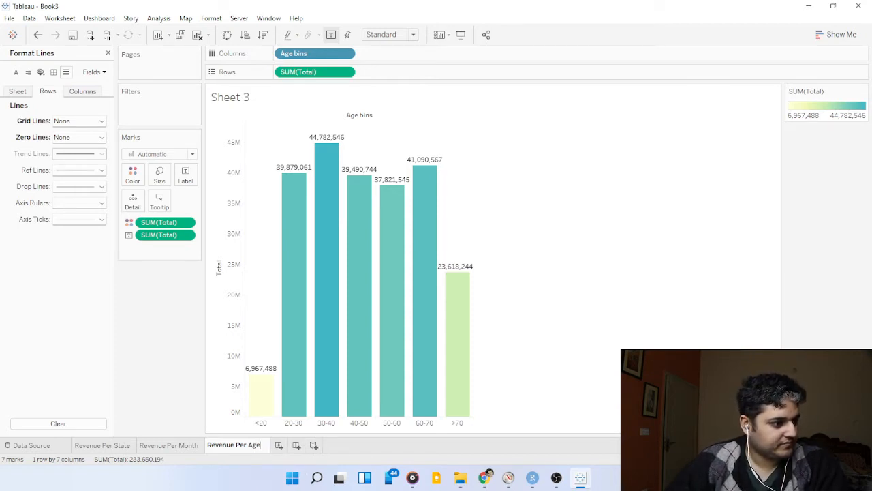
key("alt+Tab")
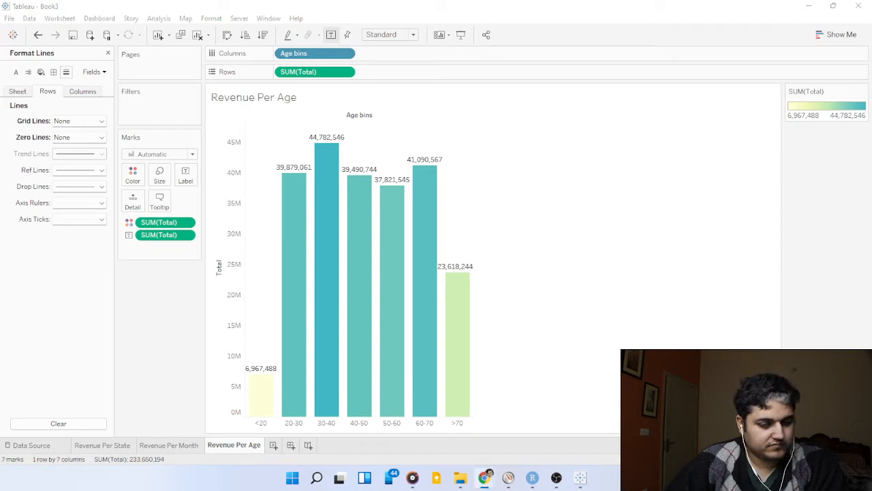
Create a new worksheet and plot Qty Ordered in the rows against Discount Percent in the columns.
left_click(273, 444)
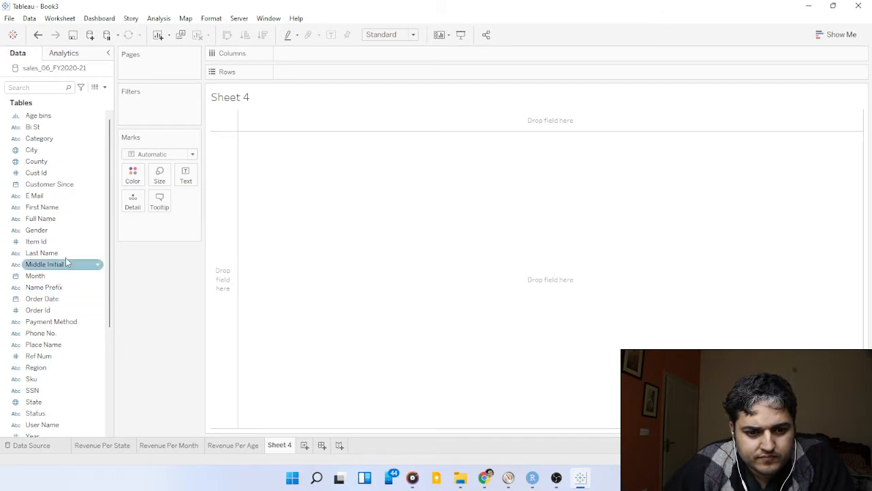
left_click(41, 229)
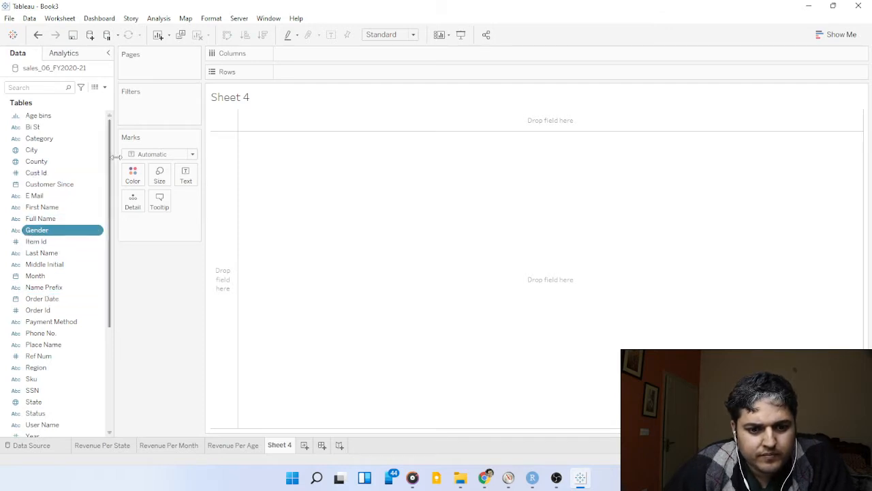
scroll(43, 176, "down", 4)
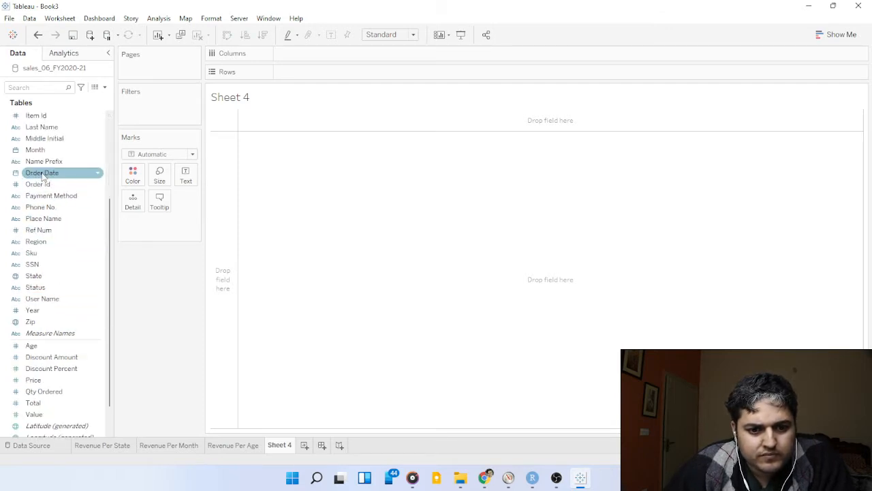
scroll(43, 176, "down", 1)
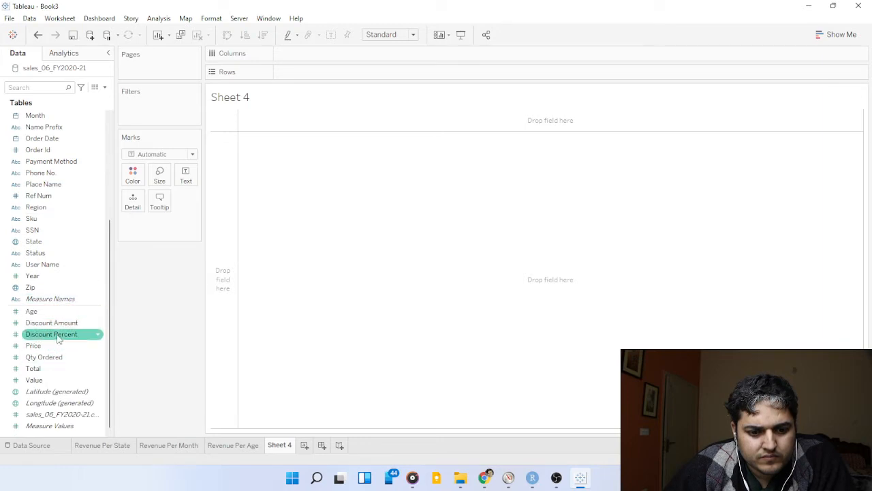
left_click_drag(58, 358, 349, 71)
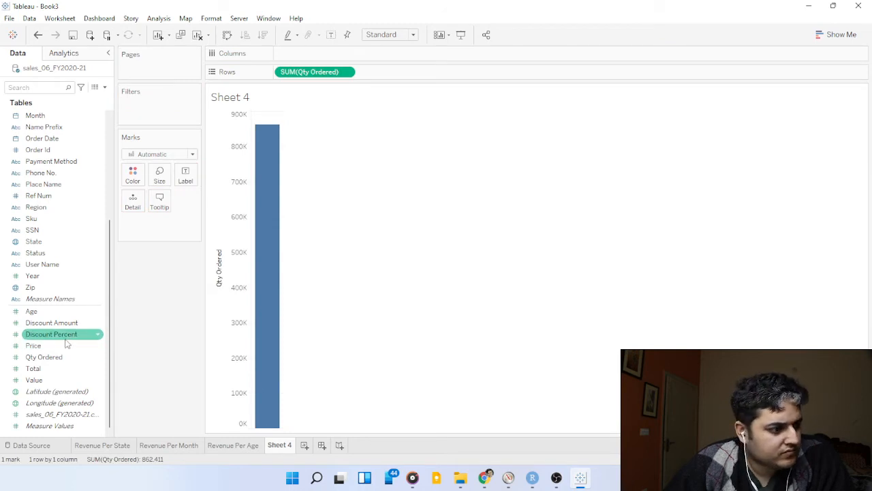
left_click_drag(67, 337, 333, 60)
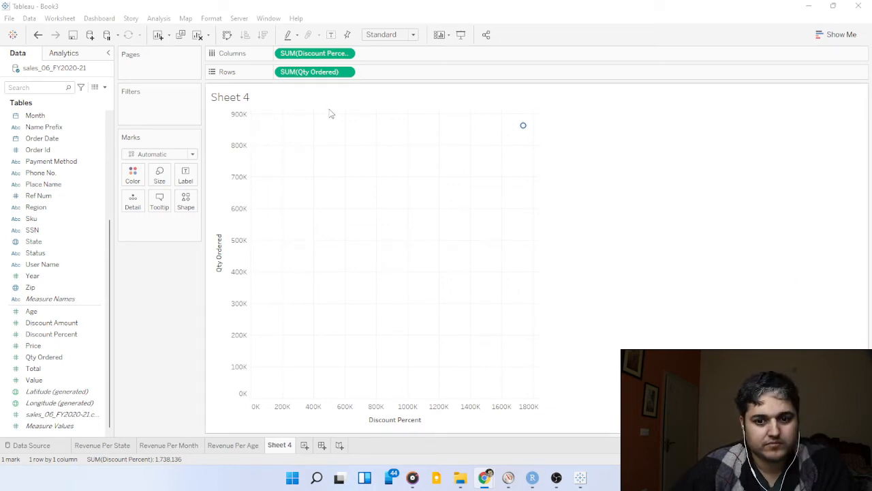
Convert both Discount Percent and Qty Ordered from summed measures to dimensions.
left_click(347, 54)
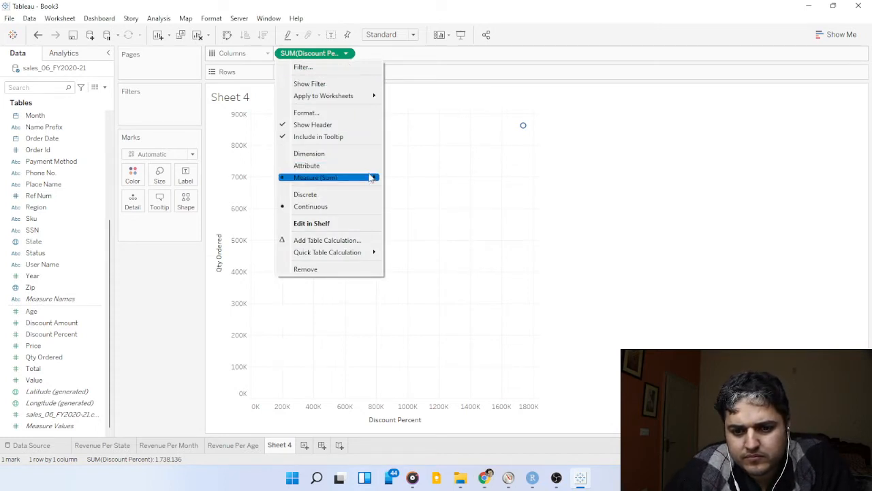
left_click(359, 154)
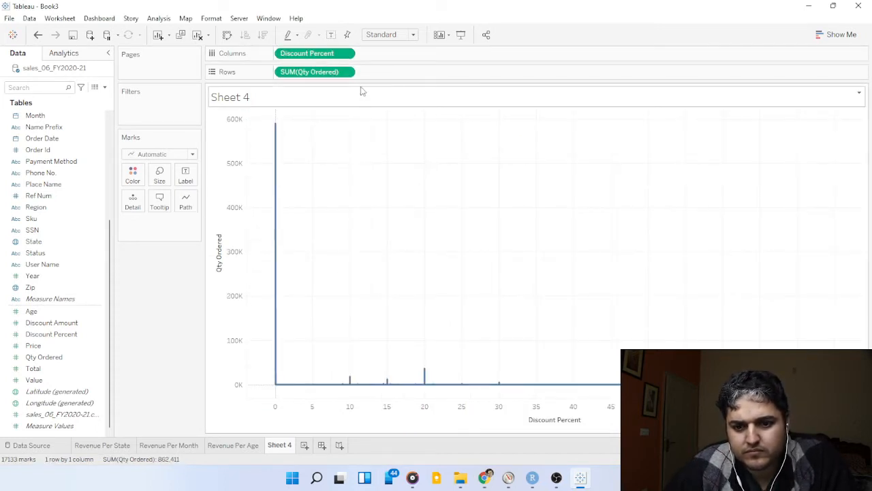
left_click(346, 72)
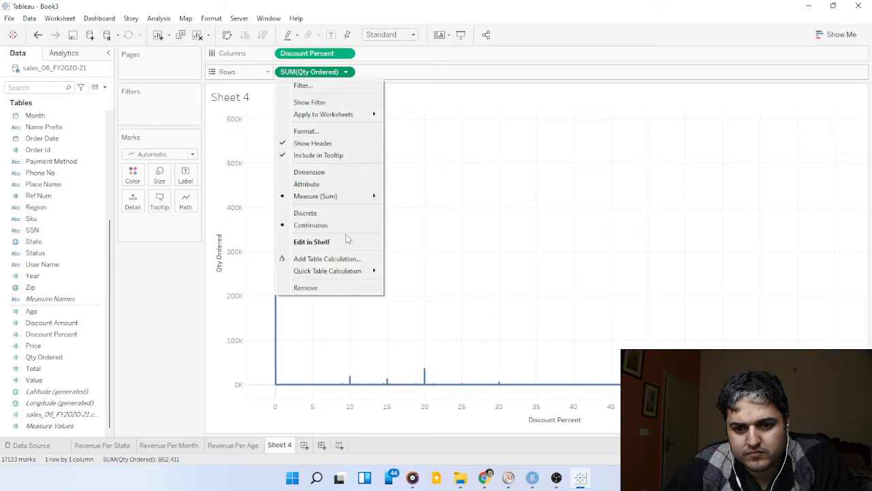
left_click(344, 172)
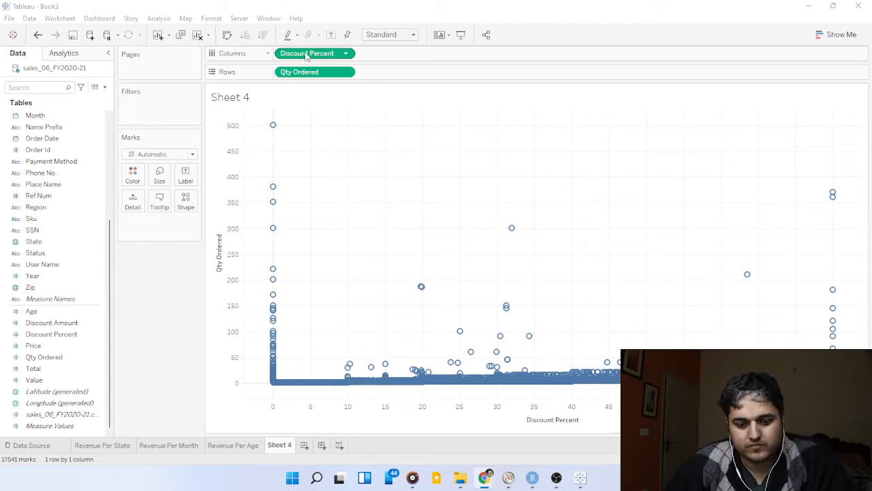
Filter the scatter plot by Discount Percent, keeping only values of at least 1.
left_click_drag(307, 56, 162, 111)
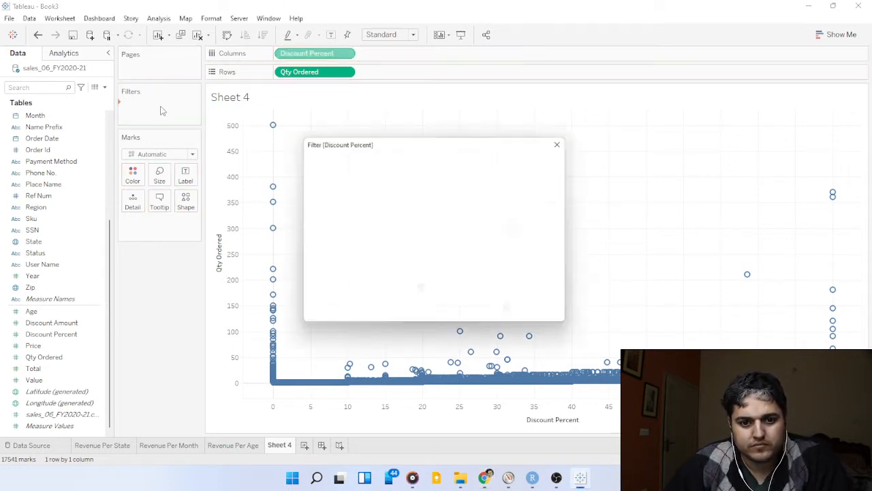
left_click(402, 172)
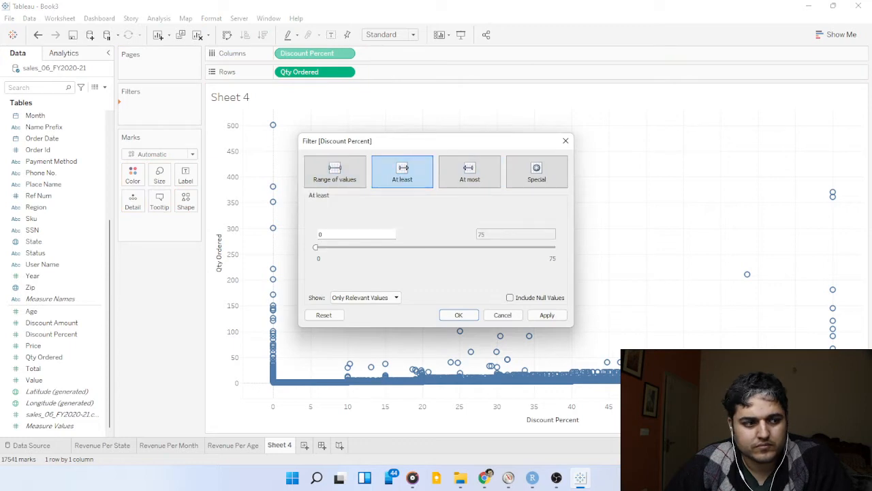
key("alt+Tab")
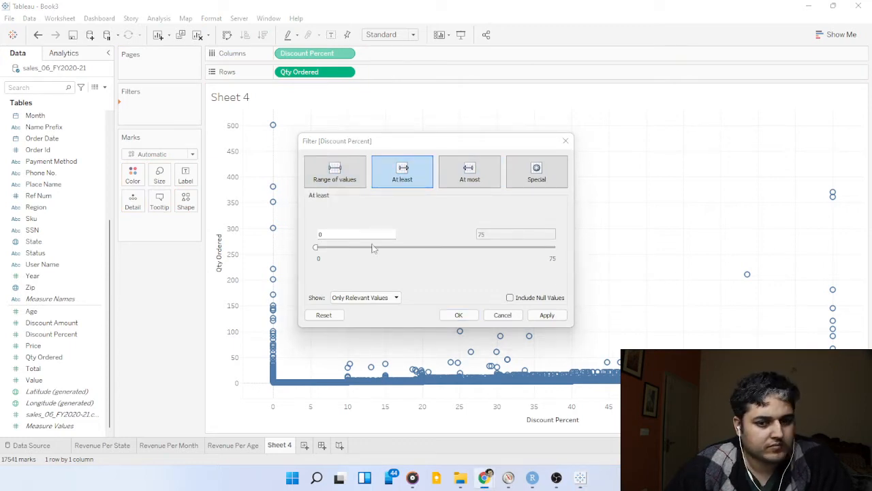
left_click(337, 232)
key("BackSpace")
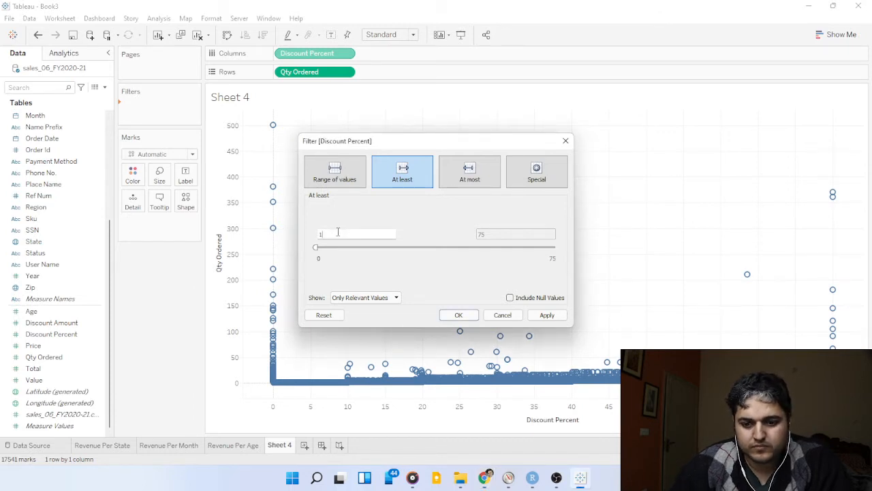
type("1")
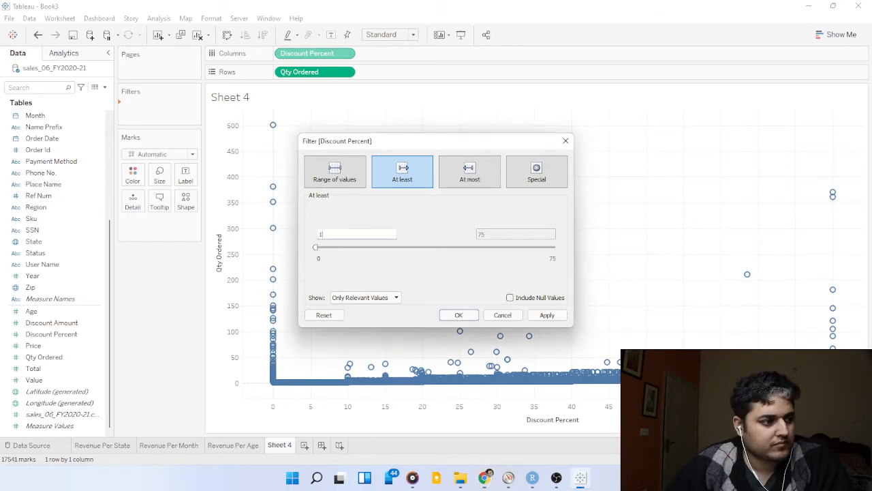
left_click(547, 315)
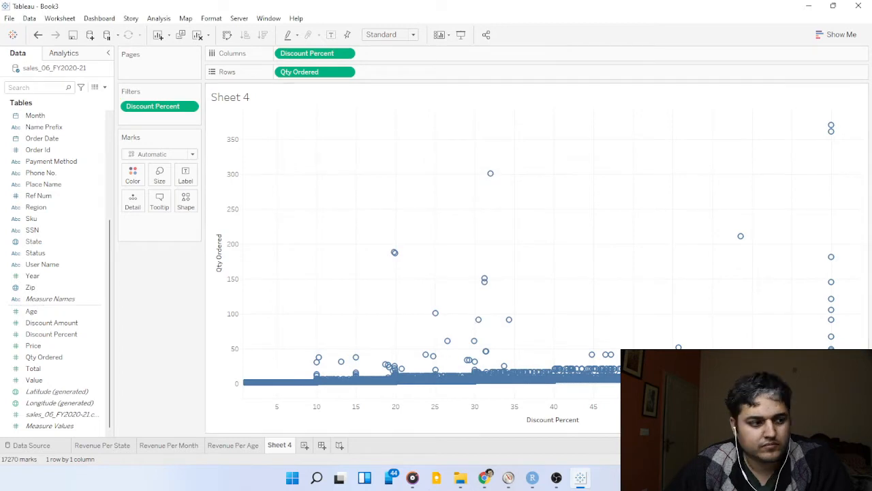
left_click(484, 477)
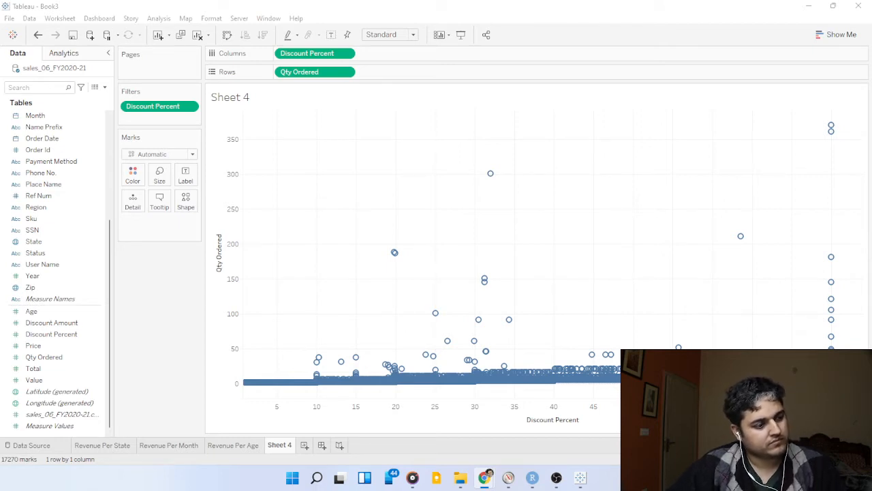
Rename Sheet 4 as "Quantity-Discount Correlation".
double_click(281, 445)
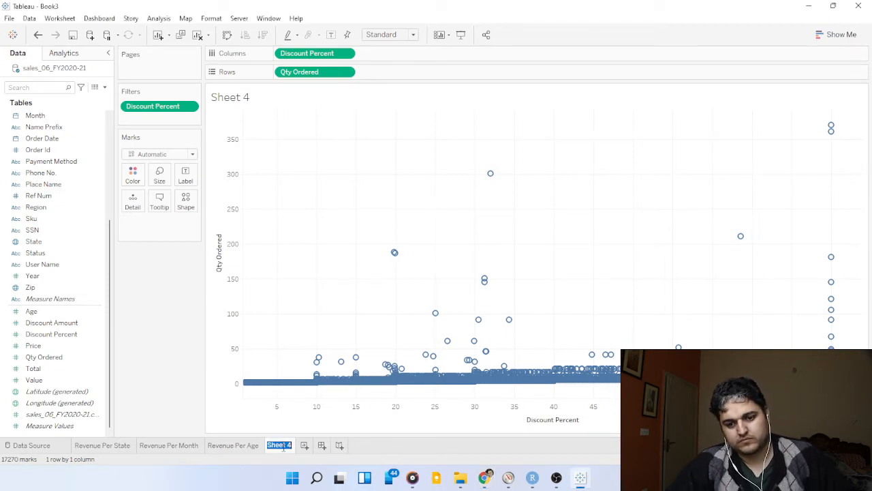
type("Quart")
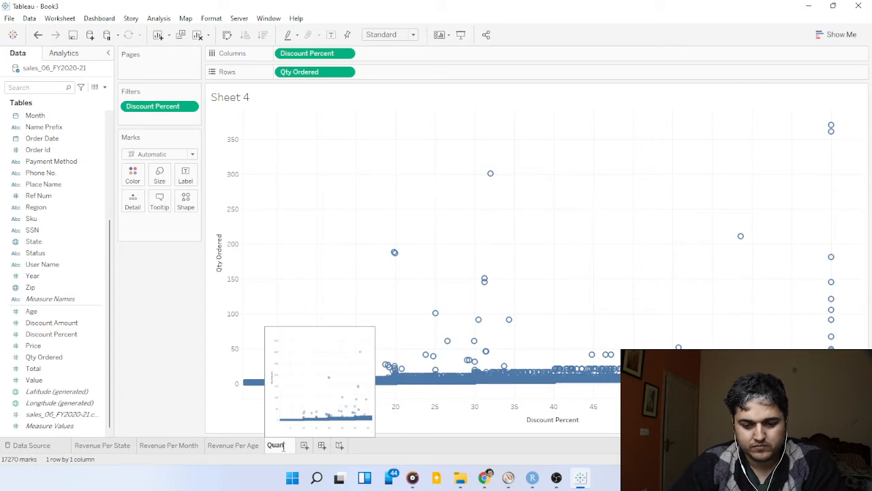
type("ity")
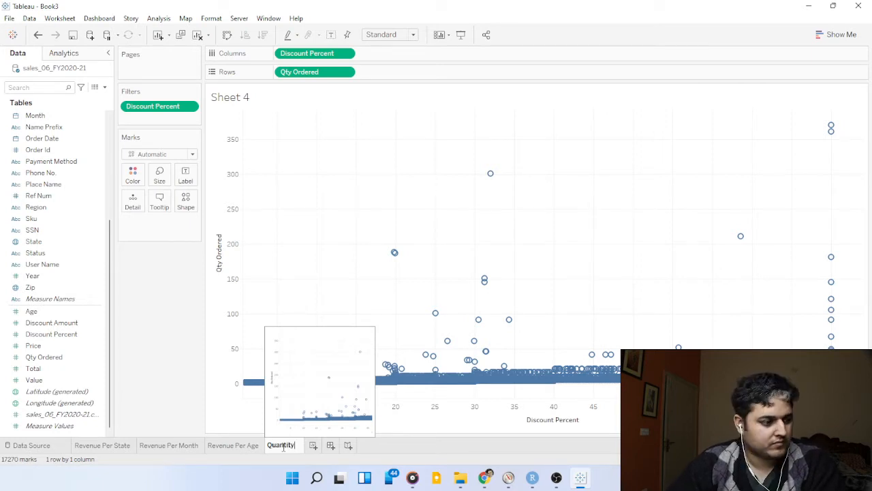
key("Return")
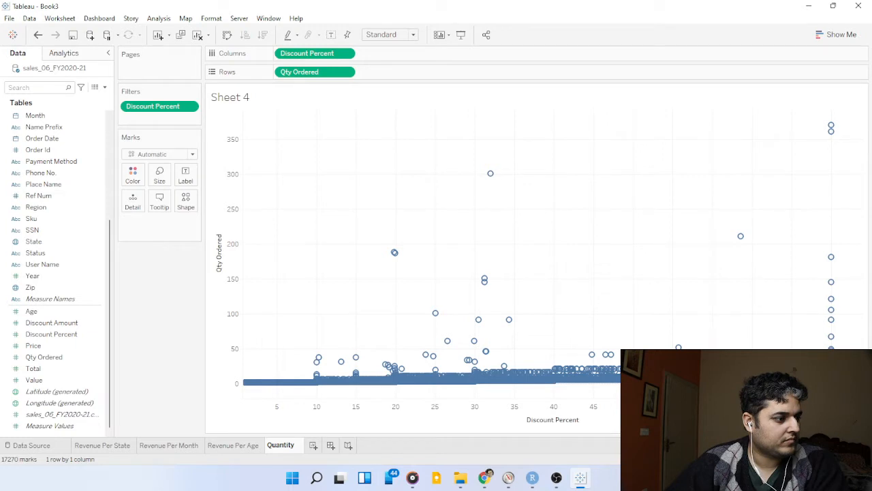
double_click(297, 448)
left_click(297, 446)
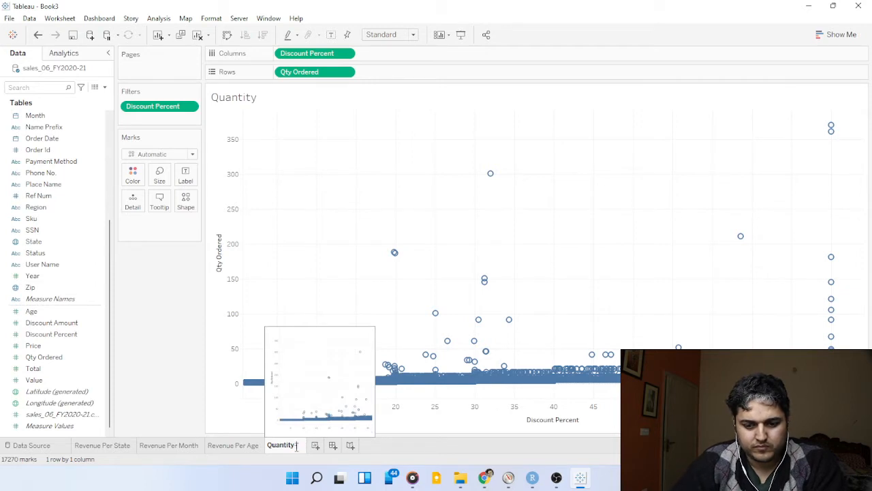
type("Discount")
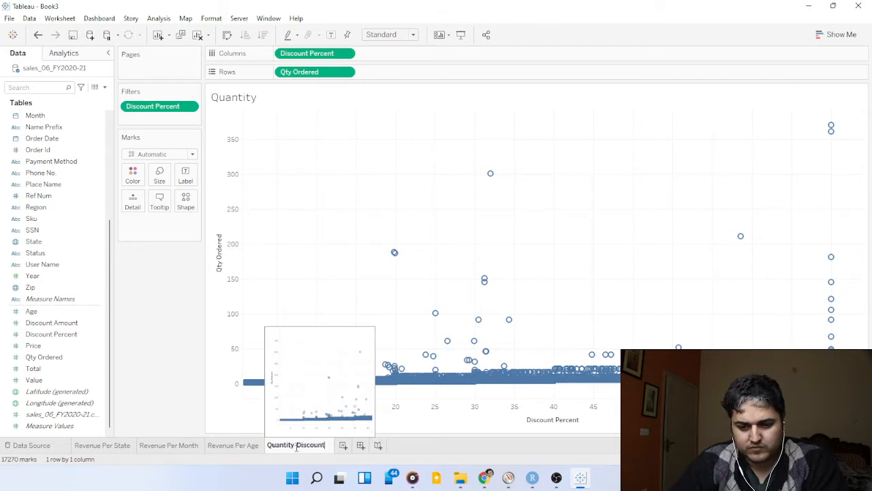
type(" Co")
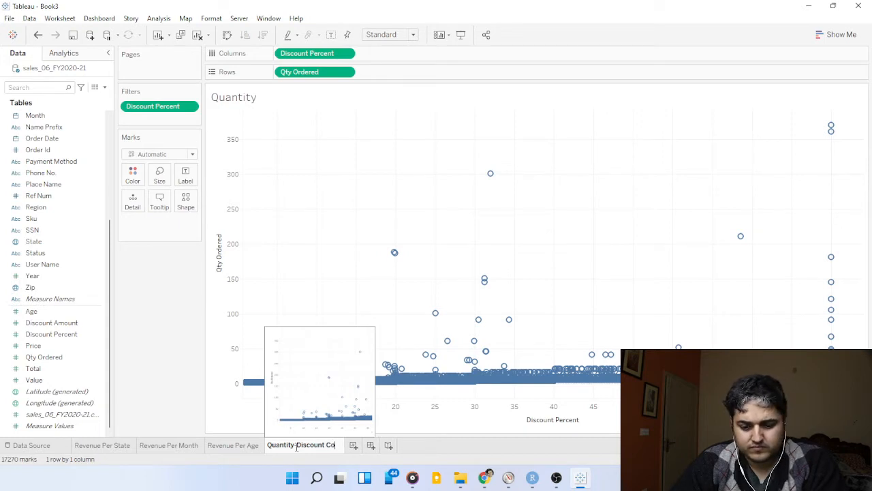
type("rrelation")
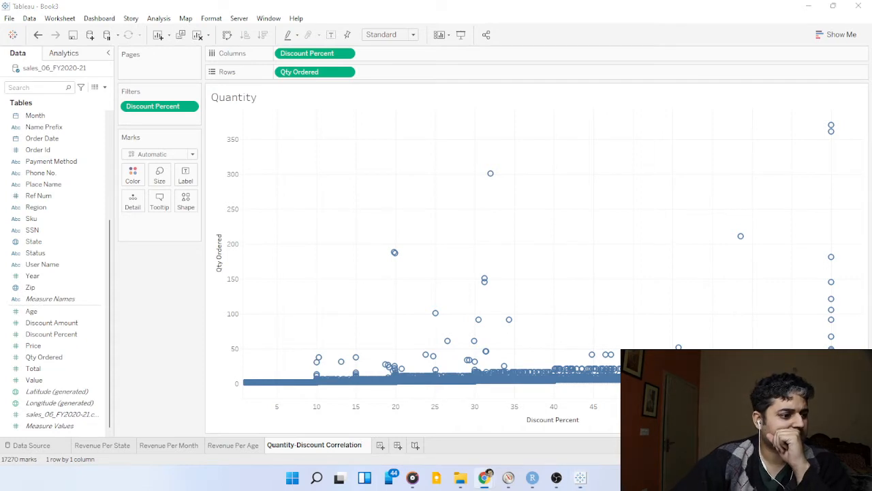
key("Return")
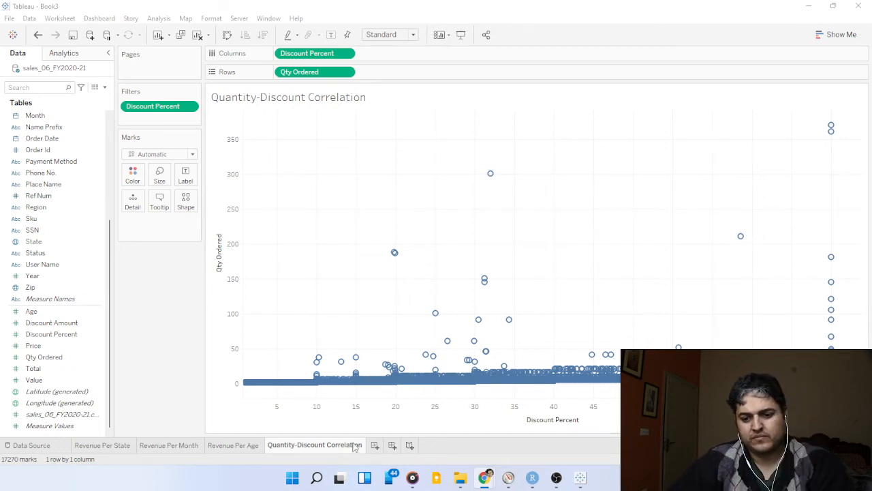
Create a new worksheet and chart the sum of Total in the rows by Region in the columns.
left_click(374, 445)
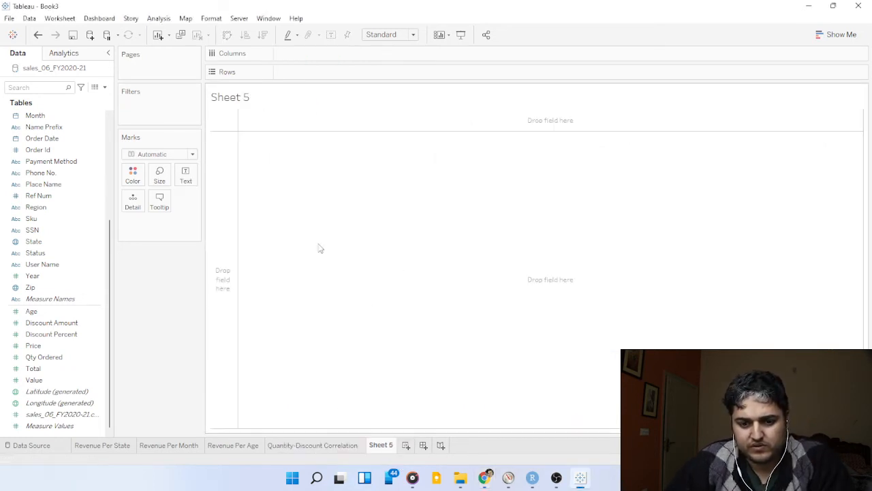
left_click(33, 275)
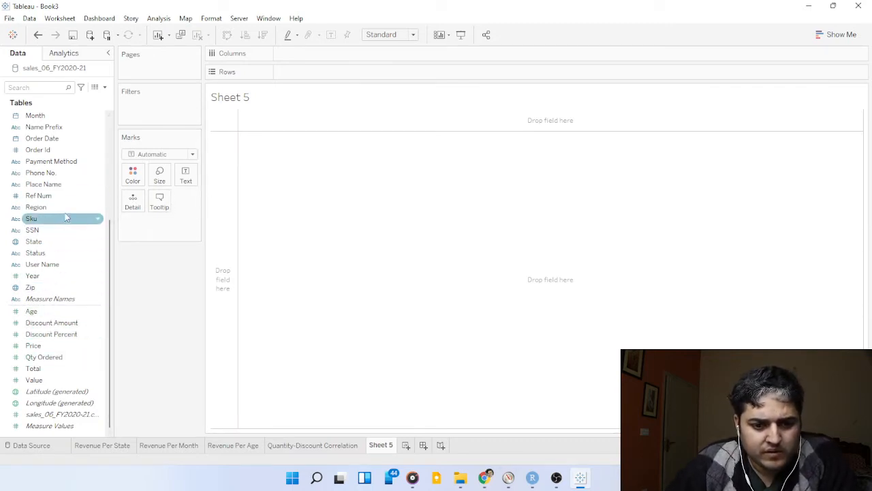
left_click_drag(64, 207, 356, 56)
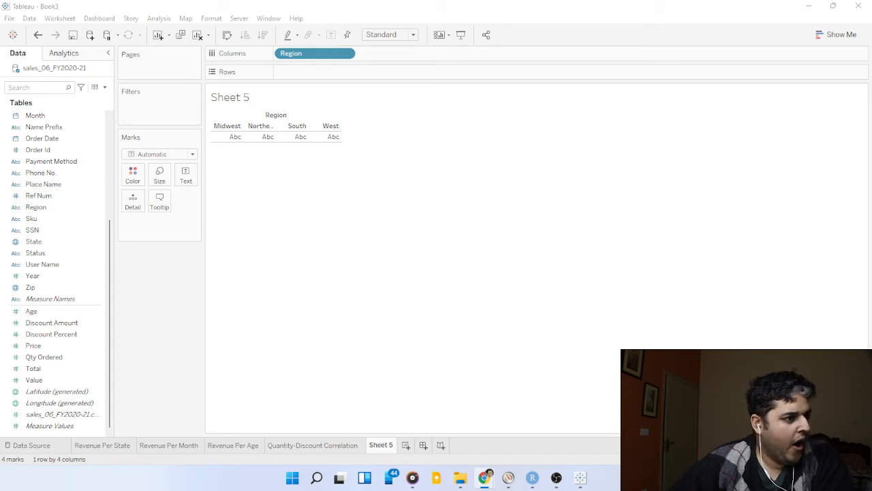
left_click_drag(33, 368, 409, 73)
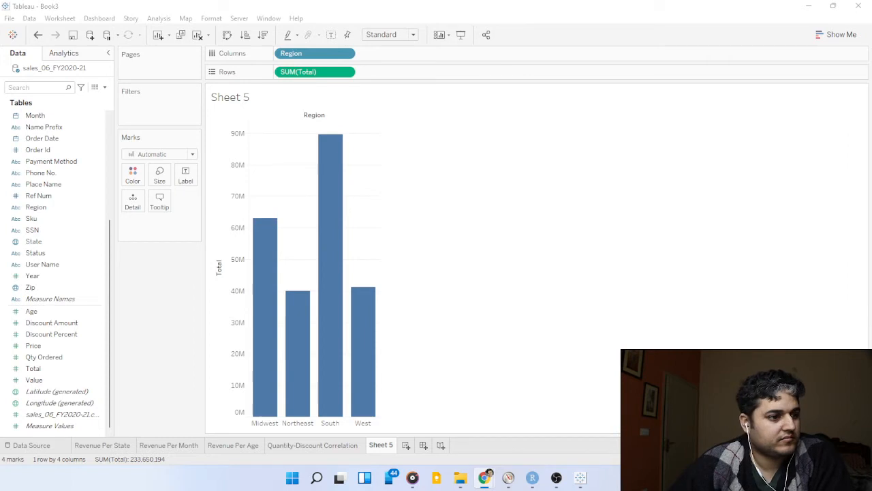
Change the Region revenue bar chart to a pie chart and fit it to Entire View.
left_click(841, 34)
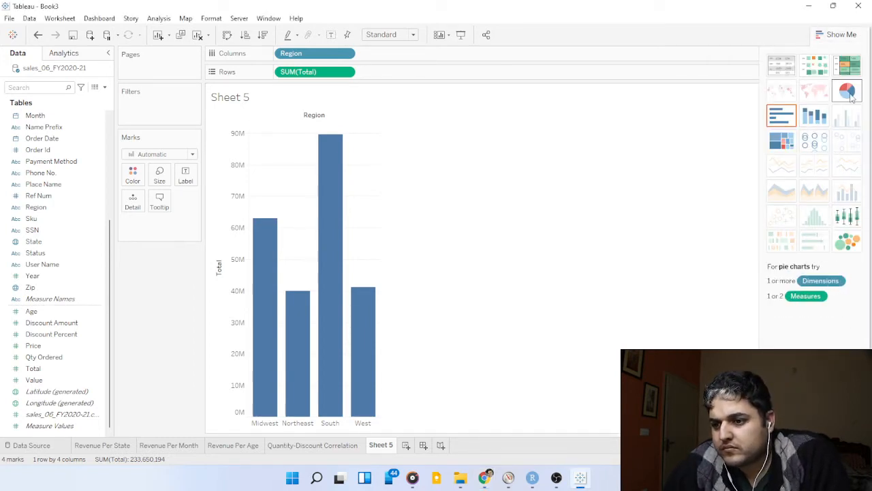
left_click(848, 94)
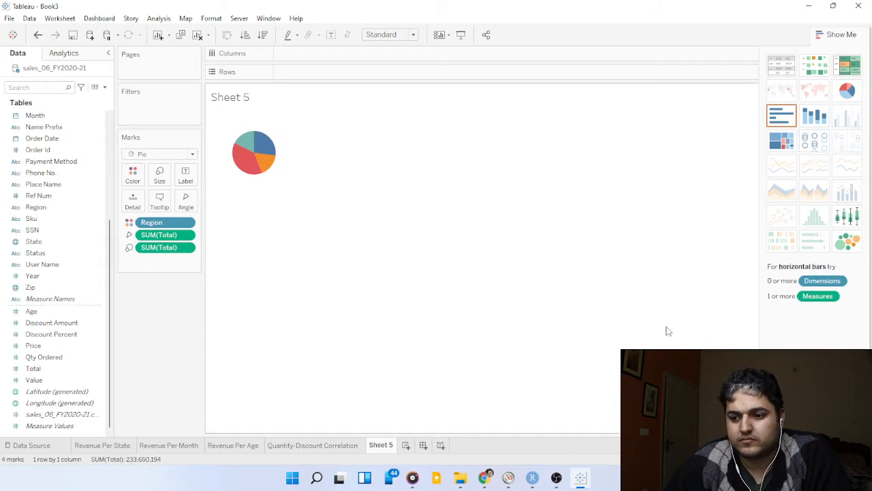
left_click(826, 33)
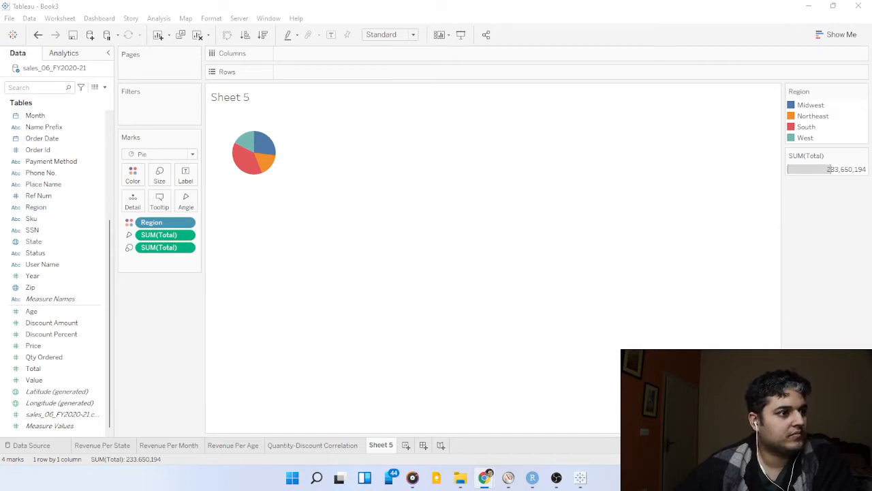
left_click(412, 35)
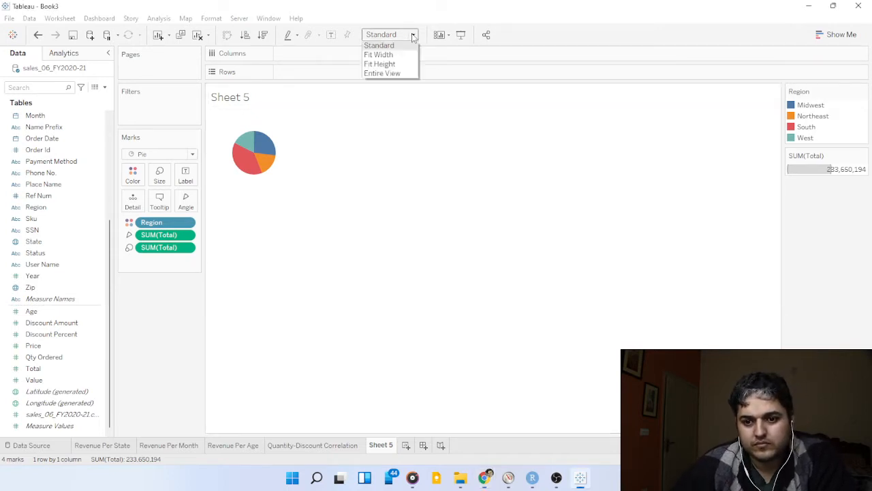
left_click(406, 73)
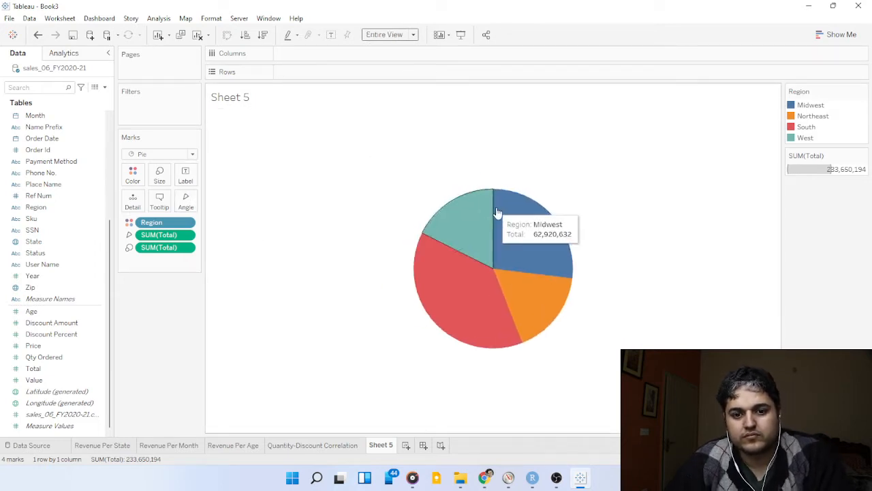
Label the pie slices with Region and the sum of Total.
left_click(498, 212)
left_click(371, 170)
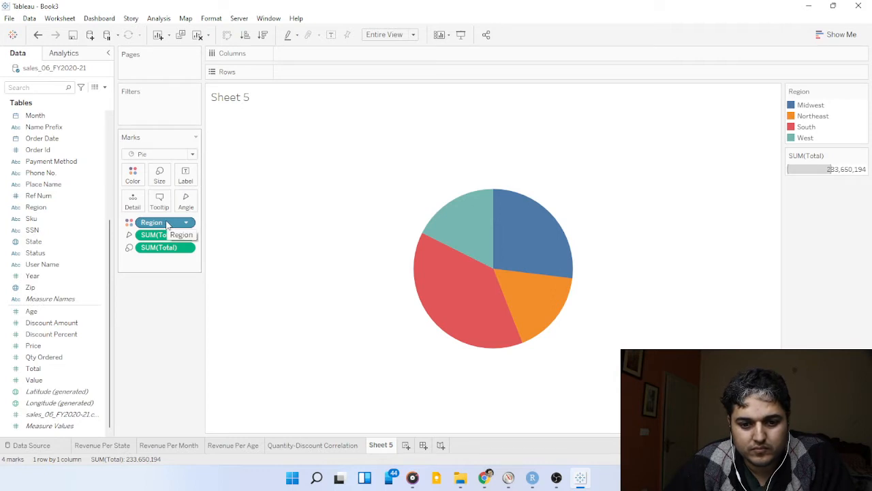
left_click_drag(167, 225, 187, 176)
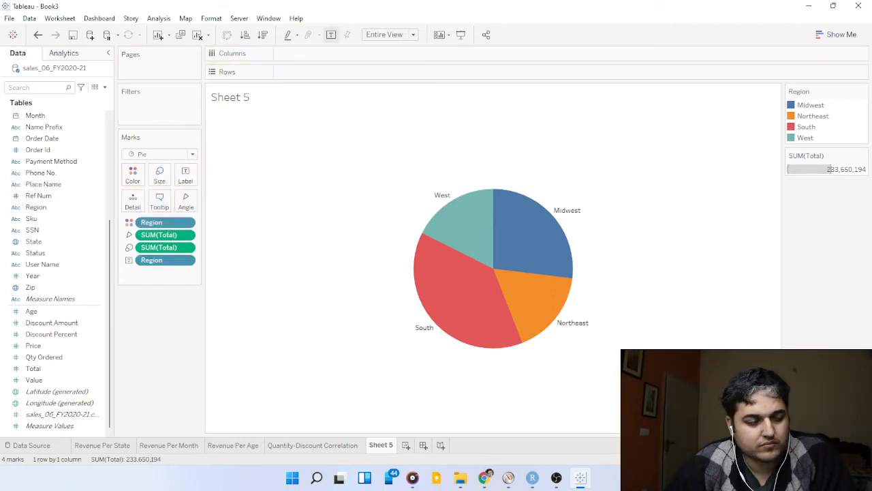
key("alt+Tab")
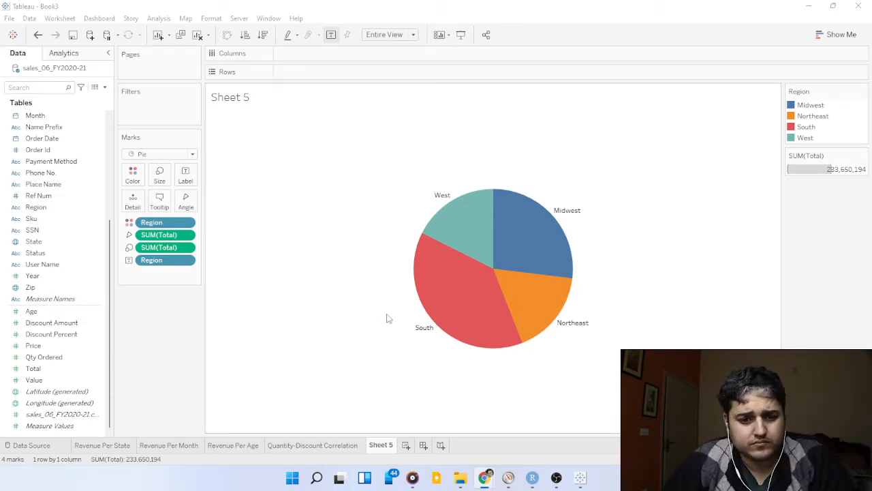
left_click_drag(170, 235, 187, 174)
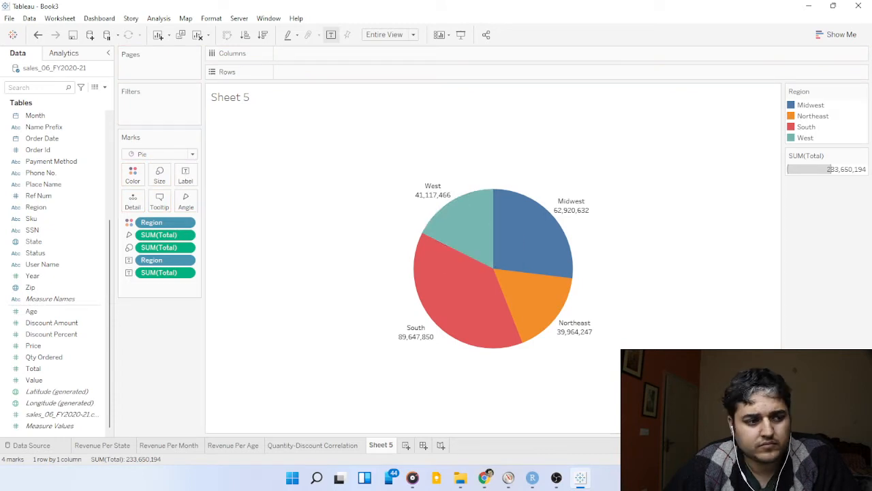
key("alt+Tab")
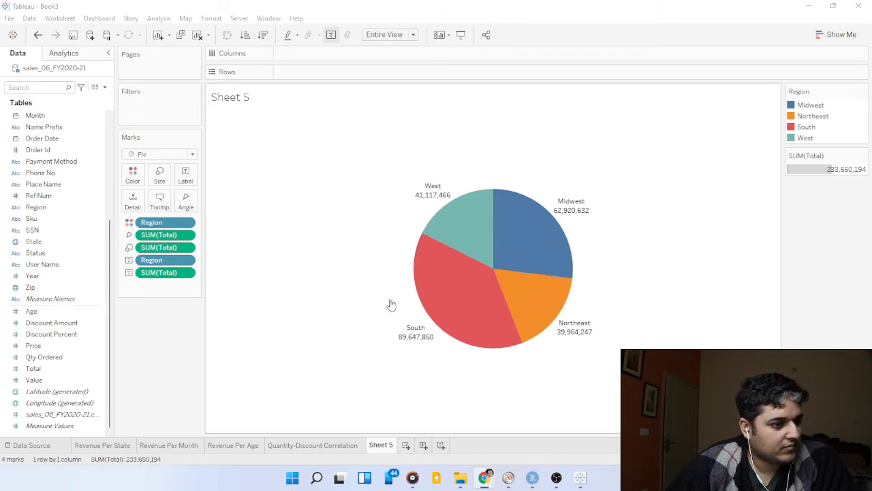
Try the 5th percentile as the aggregation of the Total label, and set it back to Sum.
left_click(188, 273)
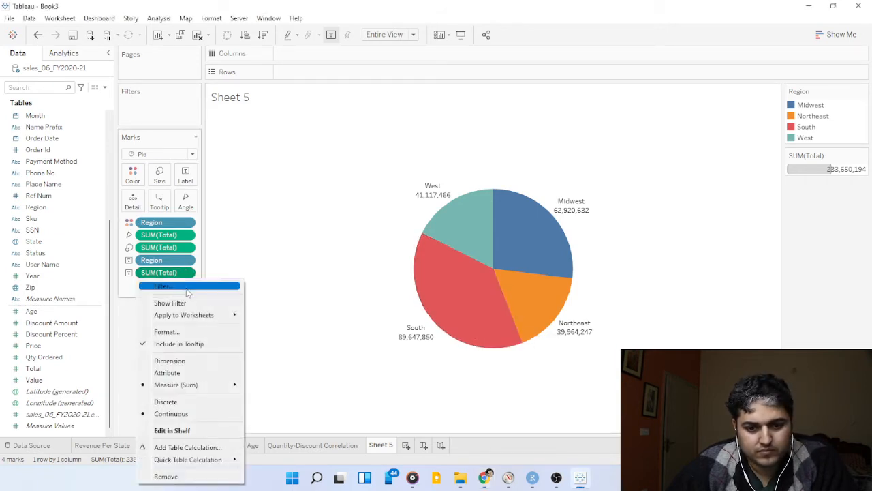
mouse_move(216, 390)
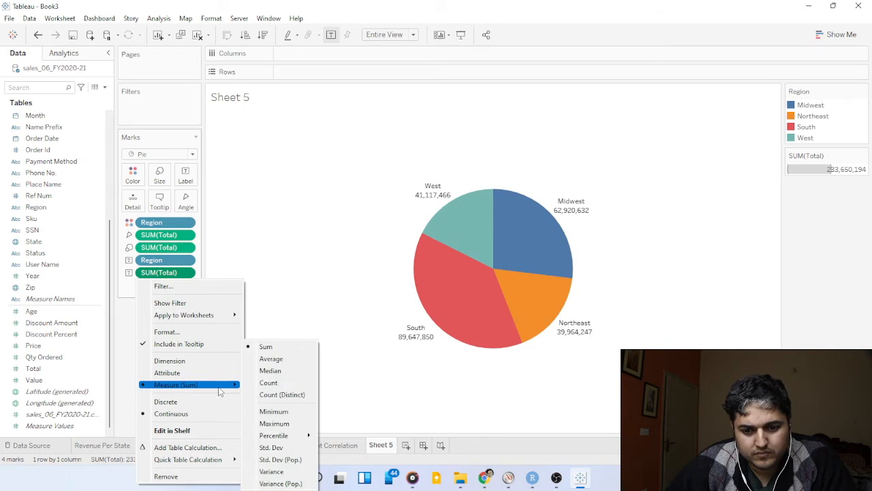
mouse_move(288, 439)
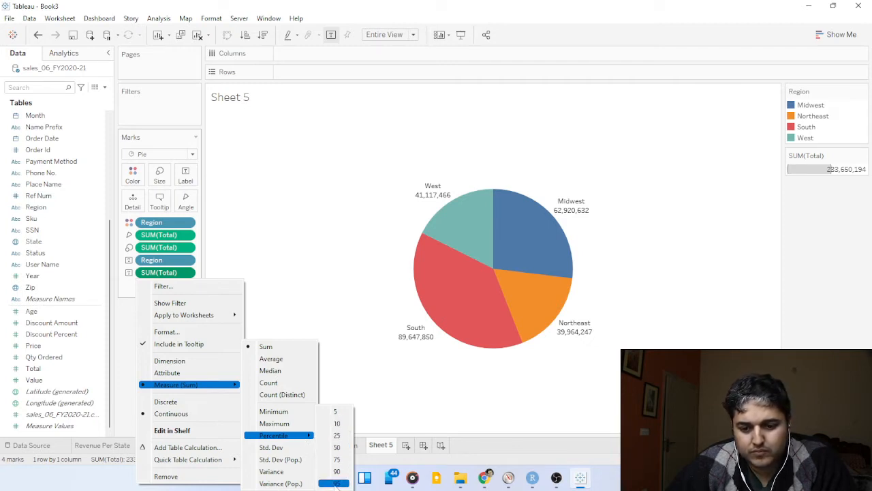
left_click(331, 411)
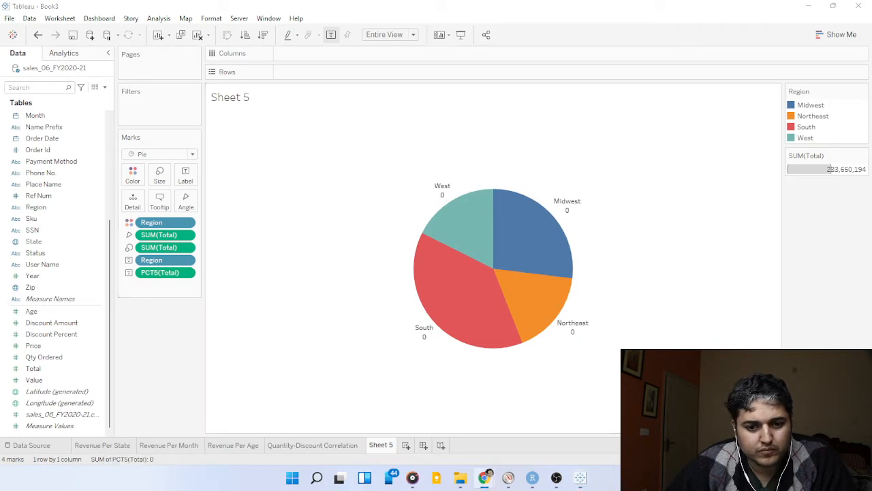
left_click(484, 477)
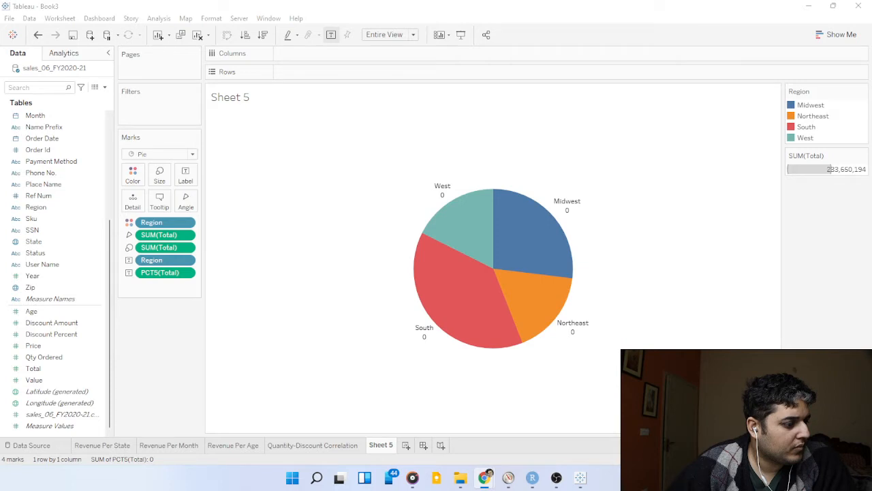
left_click(181, 275)
left_click(186, 272)
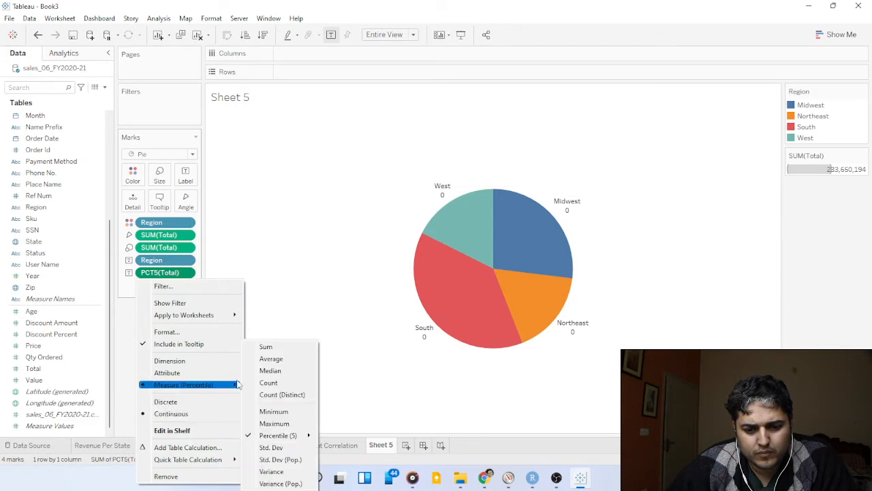
left_click(275, 347)
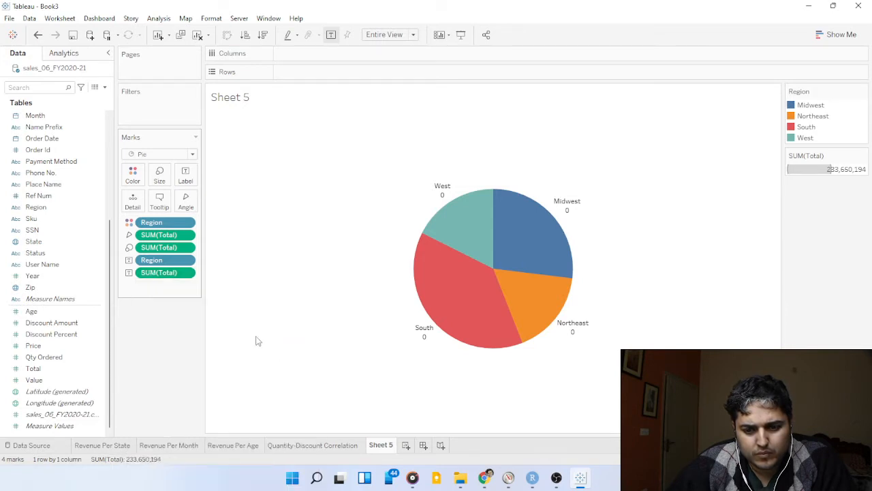
Apply the Percent of Total quick table calculation to the Total label of the pie chart.
left_click(186, 273)
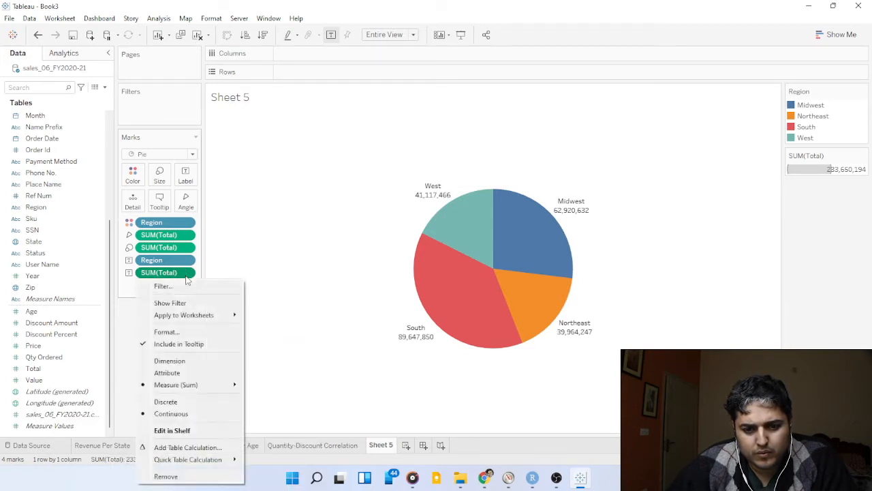
mouse_move(217, 461)
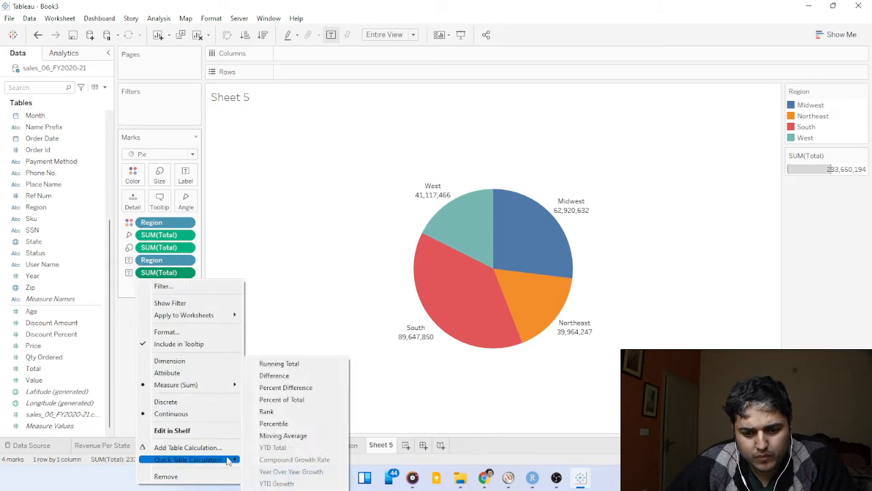
left_click(308, 399)
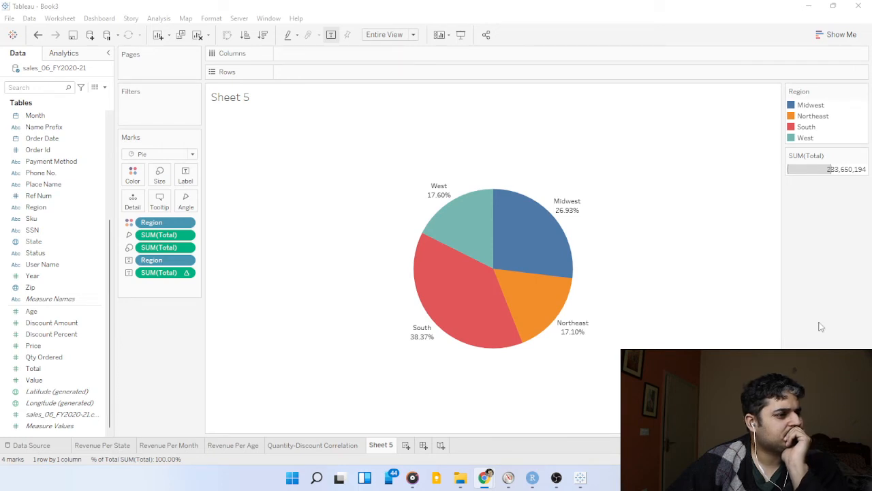
Create a calculated field named "Zero Axis" with the formula 0.
left_click(104, 88)
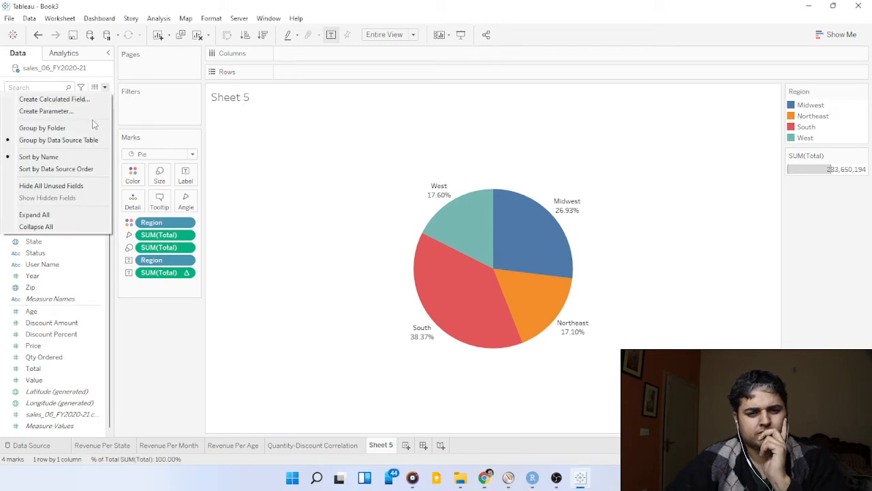
left_click(55, 100)
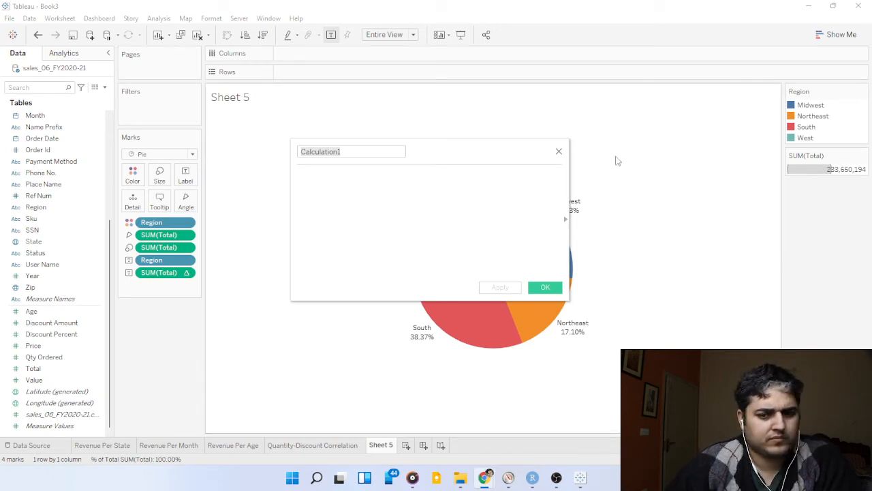
left_click(376, 159)
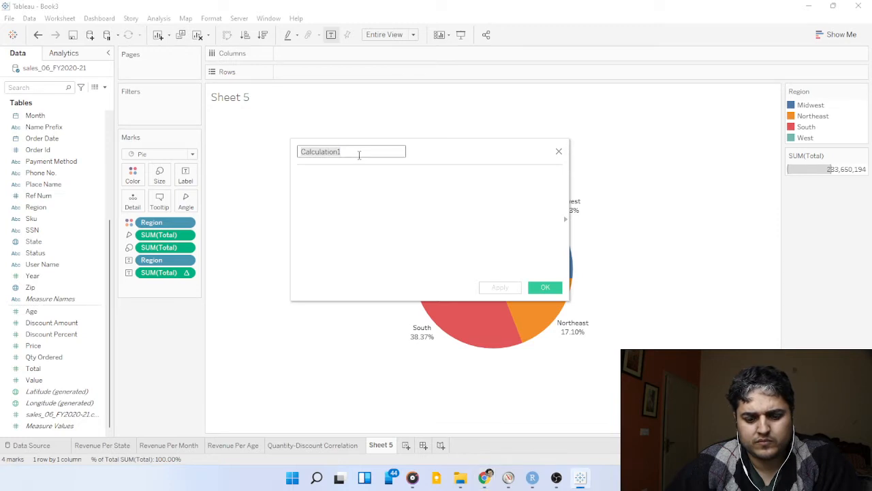
type("Zero ")
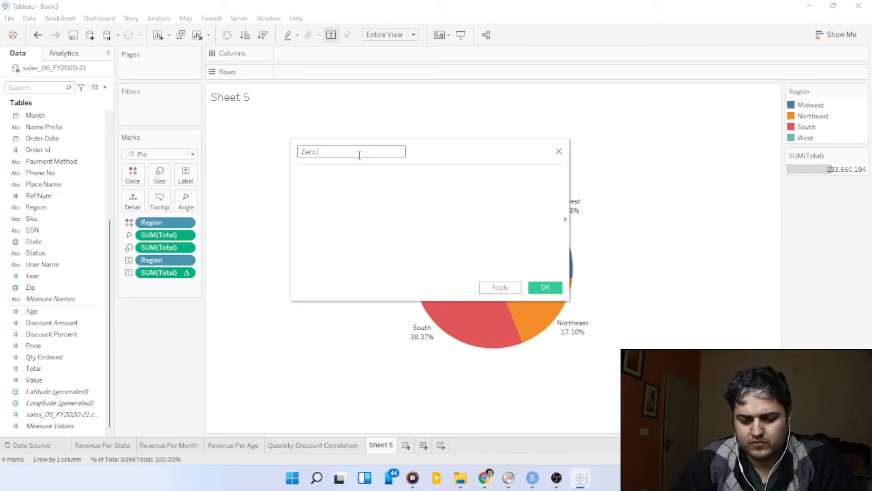
type("Axis")
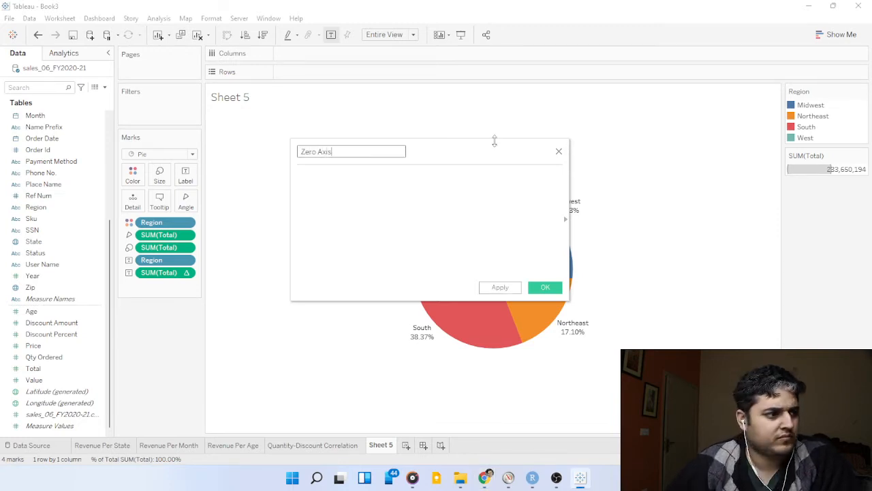
left_click(380, 184)
type("0")
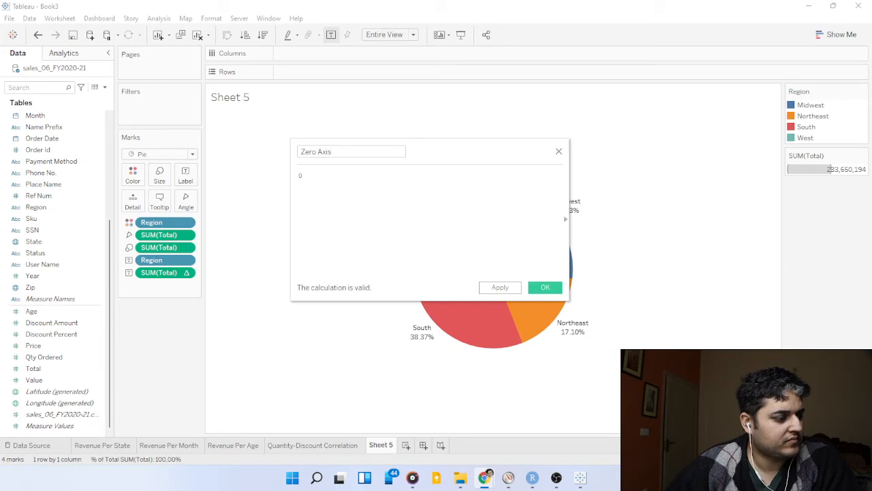
left_click(545, 287)
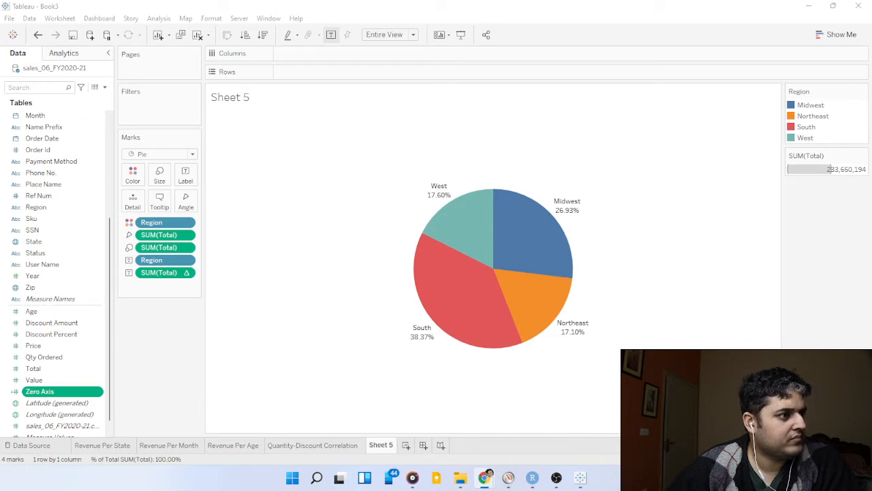
Place the sum of Zero Axis in the rows twice to produce two stacked pie charts.
left_click(88, 389)
left_click_drag(88, 389, 367, 71)
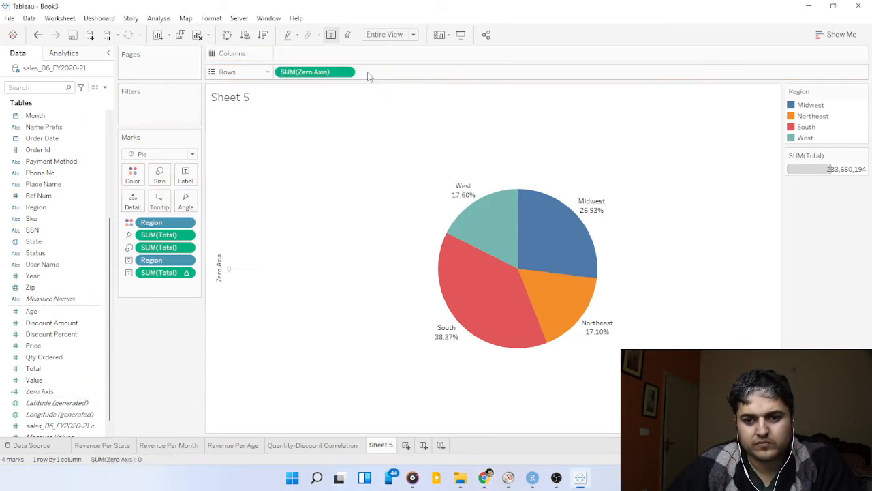
key("alt+Tab")
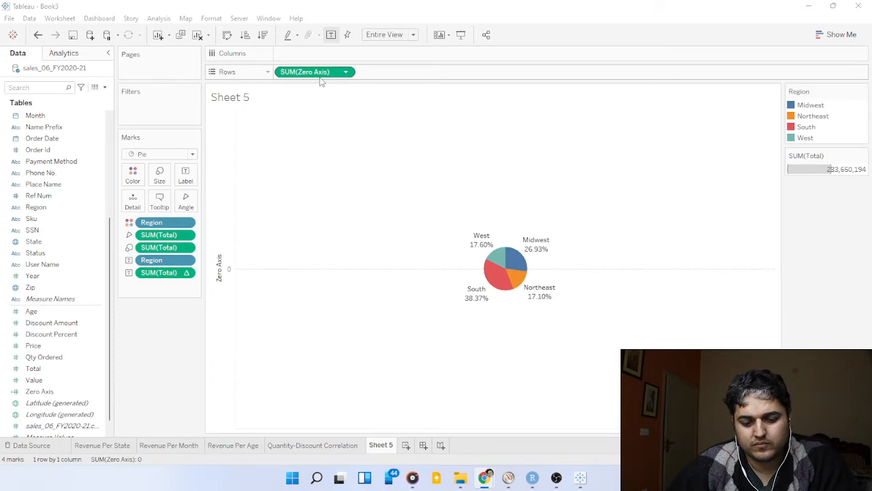
mouse_move(321, 79)
left_mouse_down()
mouse_move(380, 109)
mouse_move(409, 82)
left_mouse_up()
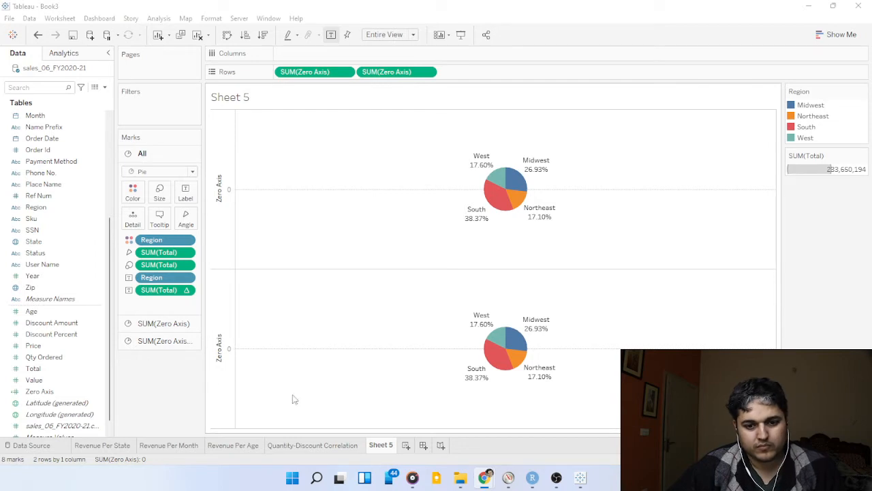
Remove all Region and Total fields from the marks of the second Zero Axis pie.
left_click(139, 342)
left_click_drag(167, 324, 171, 368)
left_click_drag(163, 300, 167, 357)
left_click_drag(154, 311, 145, 335)
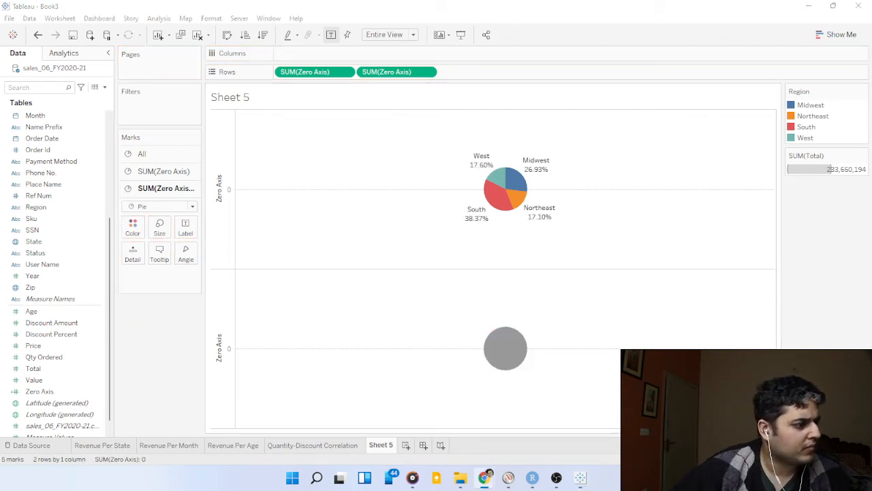
Enlarge the plain grey pie of the second Zero Axis.
left_click(162, 238)
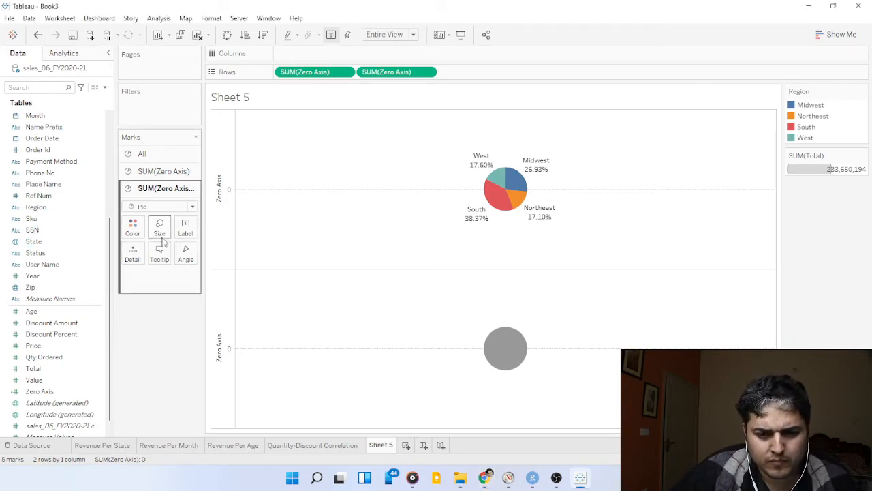
left_click(162, 238)
left_click_drag(179, 255, 197, 268)
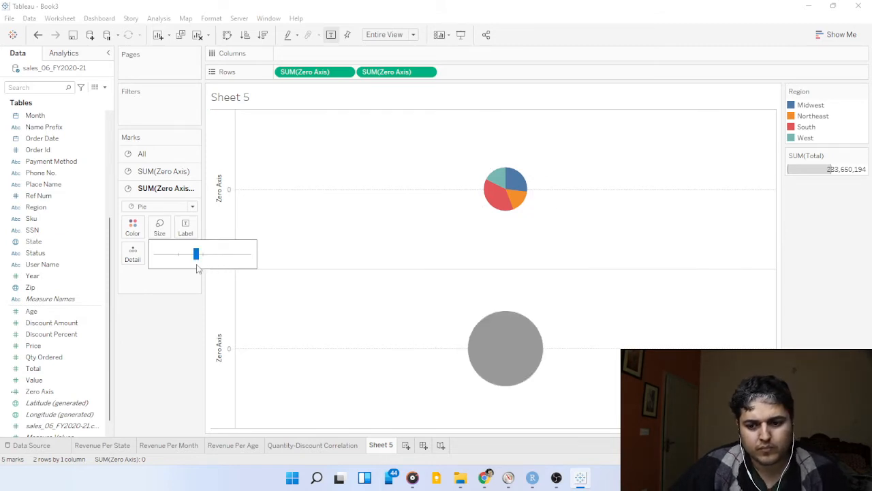
key("alt+Tab")
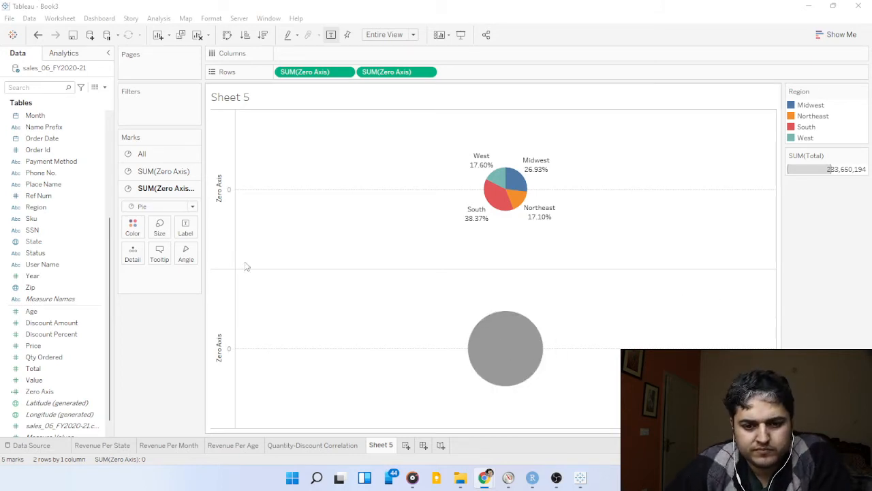
left_click(158, 229)
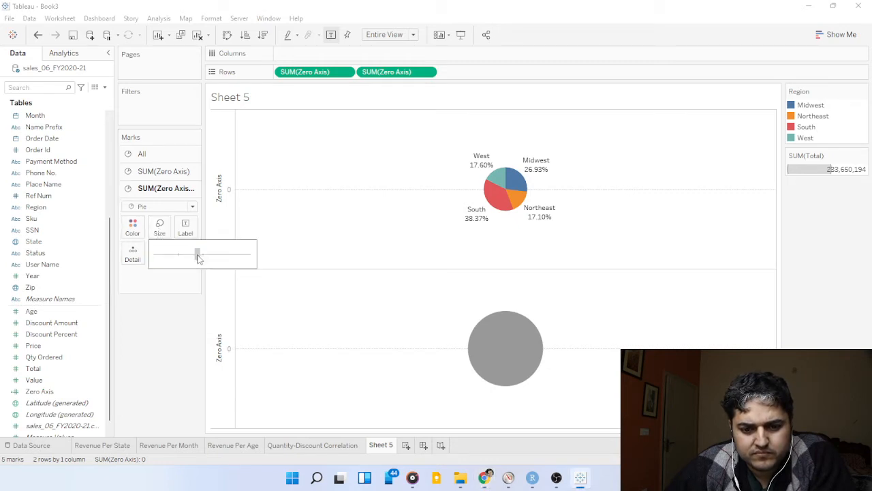
left_click_drag(201, 260, 198, 254)
key("alt+Tab")
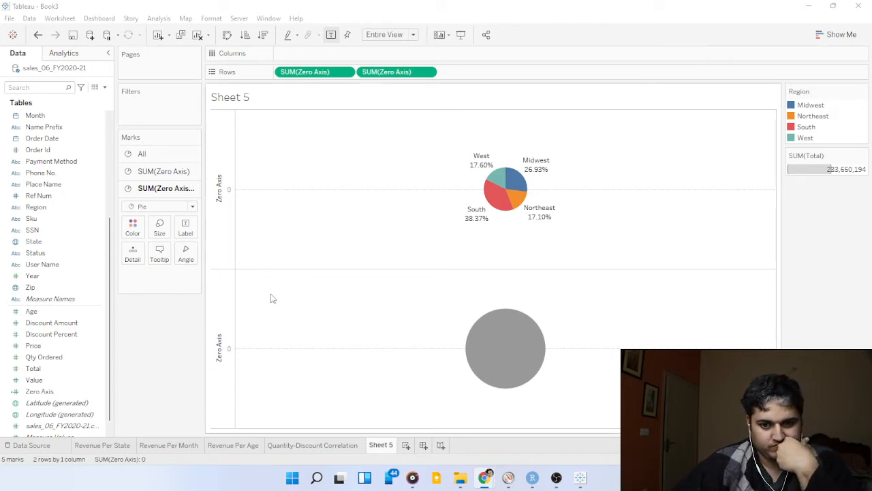
Enlarge the Region pie beyond the grey one and overlay both pies with a dual axis to form a donut.
left_click(154, 174)
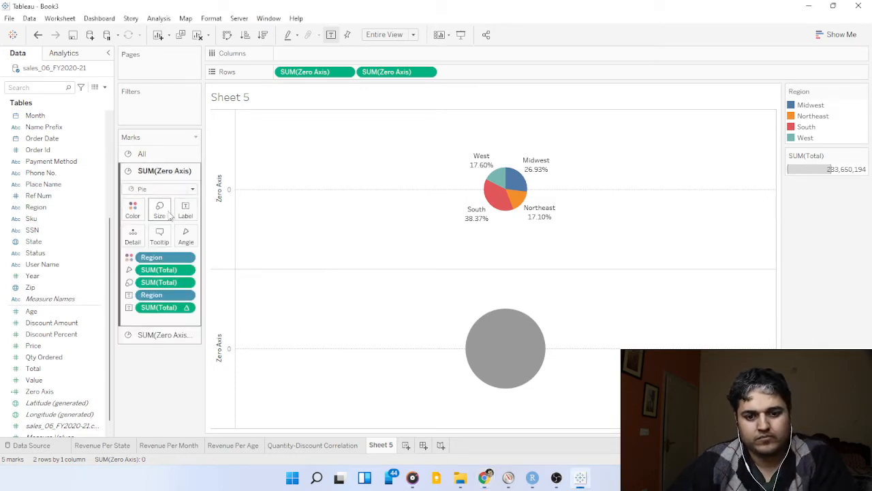
left_click(159, 209)
left_click_drag(179, 237, 221, 239)
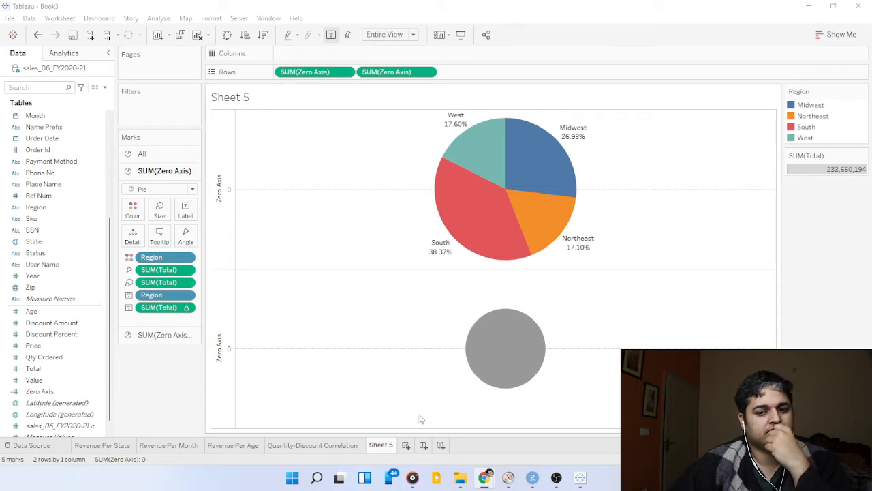
right_click(230, 329)
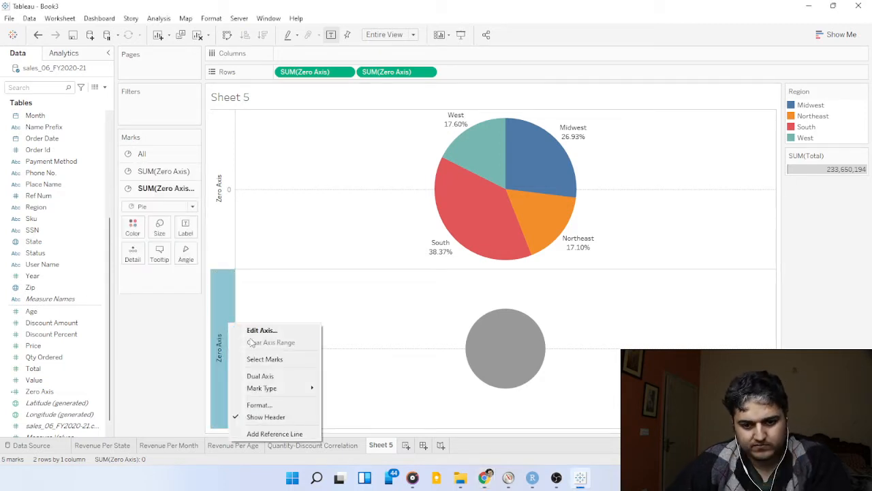
left_click(270, 376)
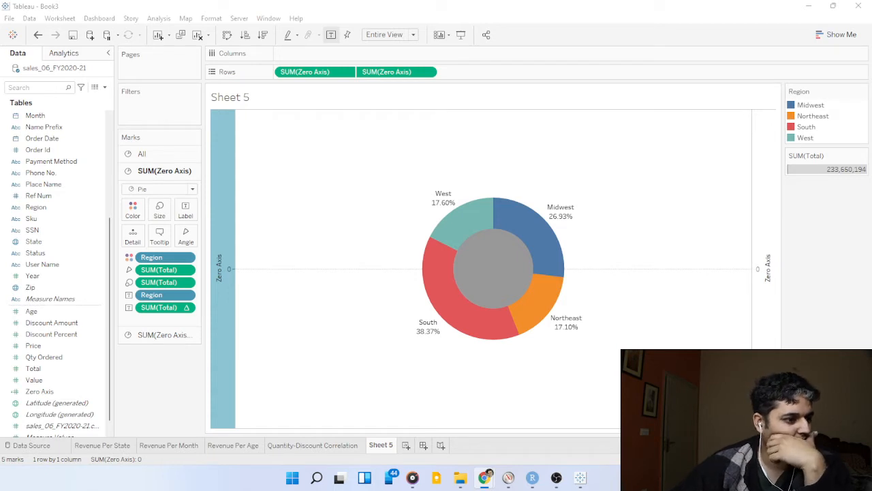
Recolour the plain grey inner pie of the second Zero Axis white to give the donut an empty centre.
left_click(136, 335)
left_click(132, 227)
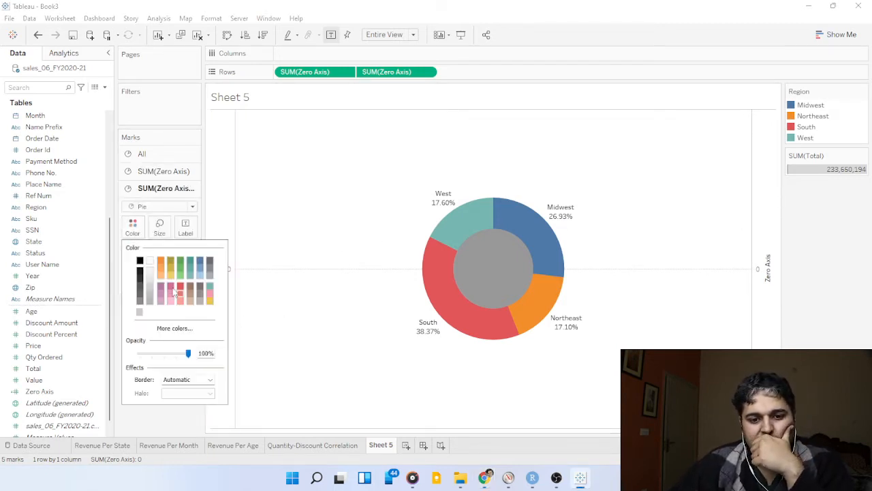
left_click(150, 261)
left_click(321, 295)
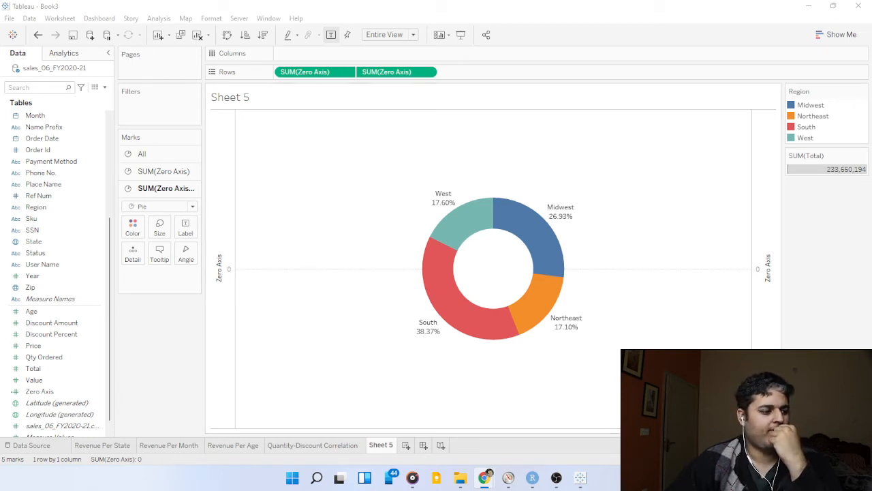
Hide the Zero Axis headers and set the row zero lines behind the donut to None.
right_click(217, 198)
left_click(253, 301)
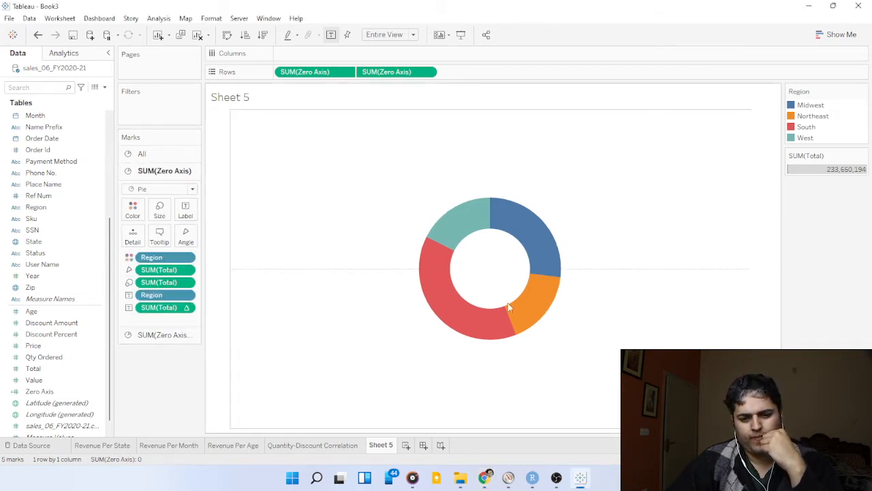
right_click(247, 270)
left_click(285, 327)
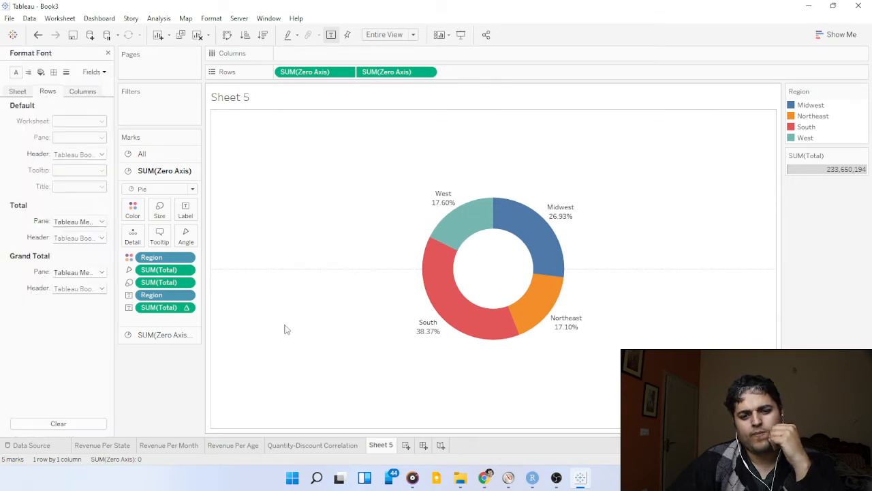
left_click(66, 71)
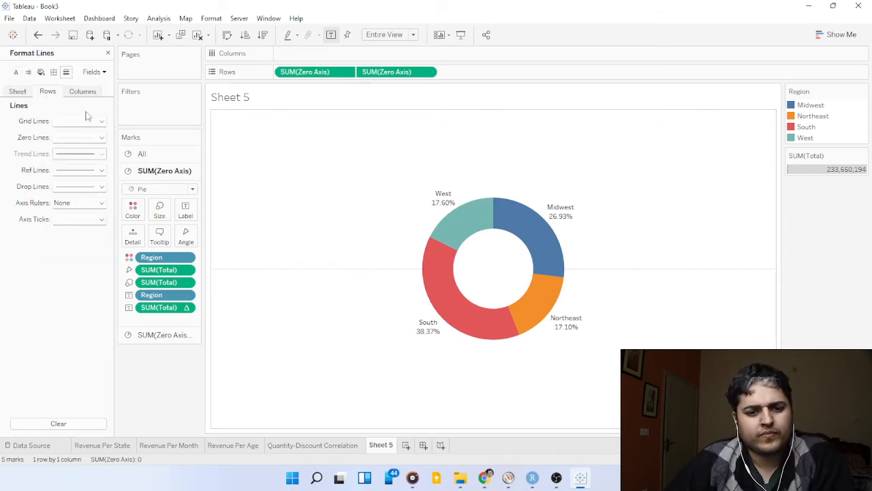
left_click(86, 138)
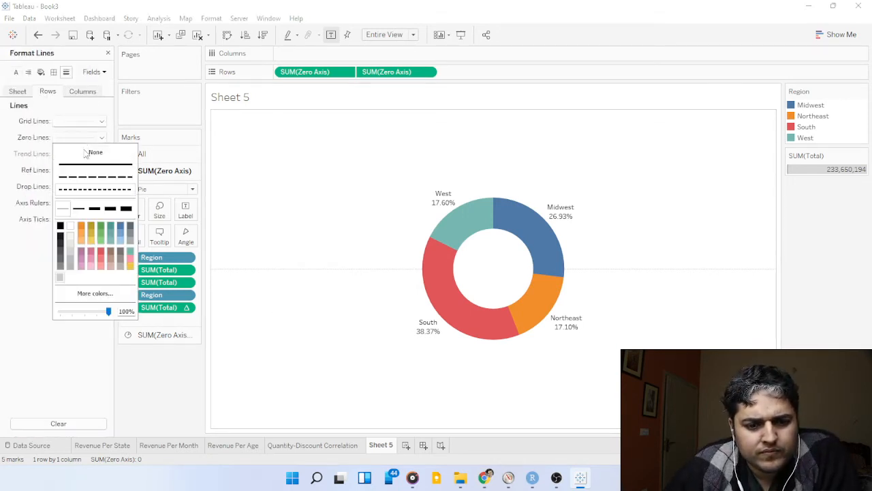
left_click(228, 197)
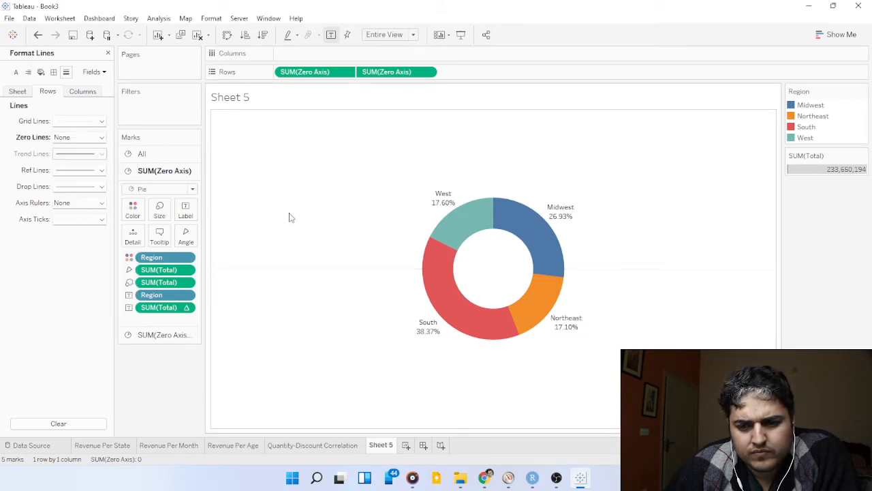
key("alt+Tab")
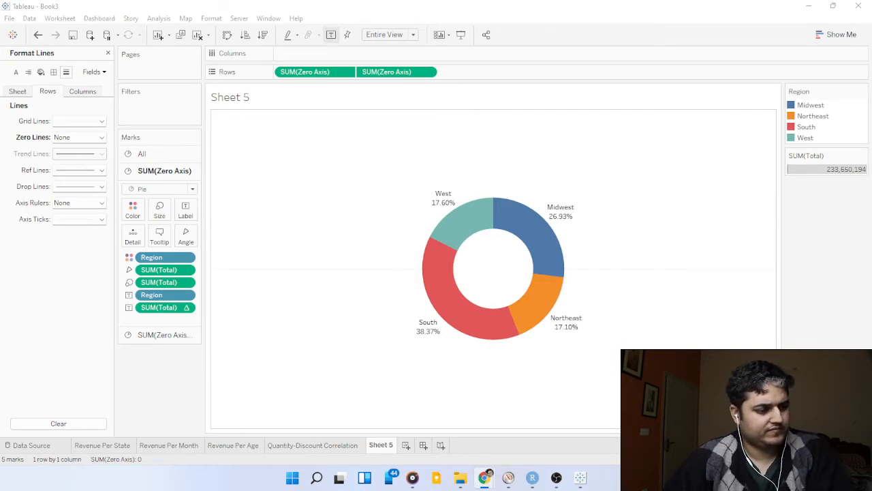
Rename the donut chart's sheet as Revenue Percentage Per Region.
left_click(384, 450)
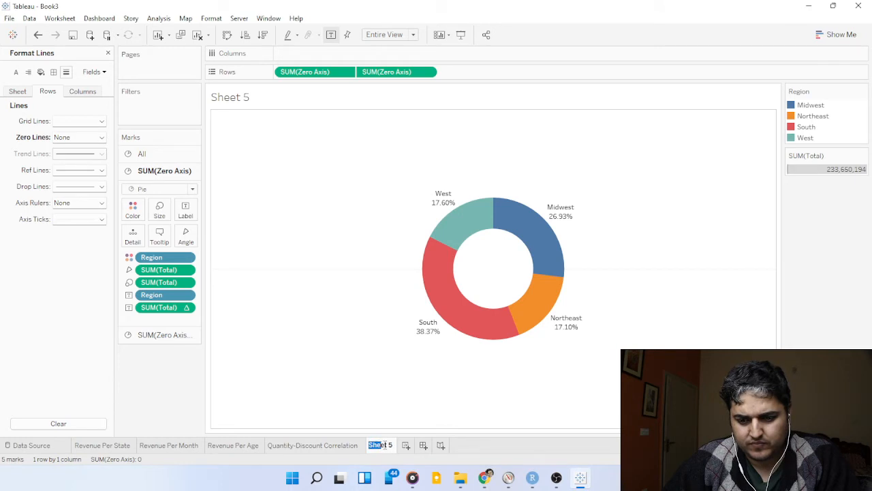
key("ctrl+a")
type("Reve")
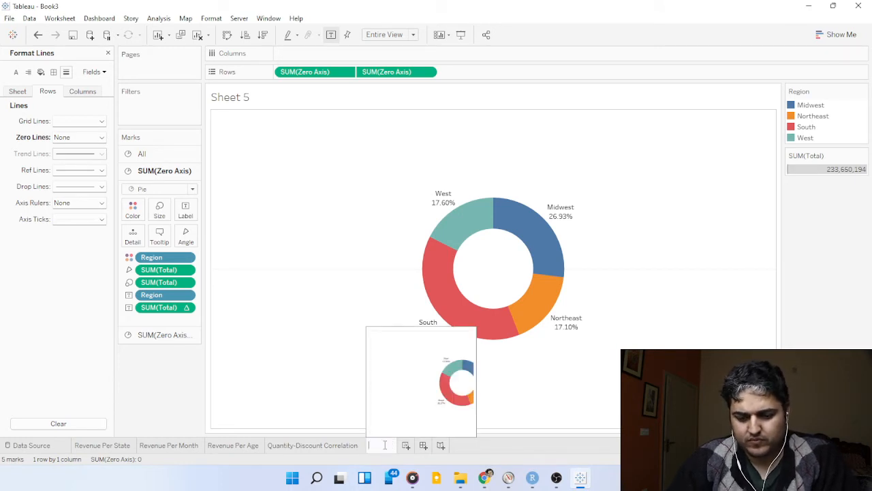
type("nue P")
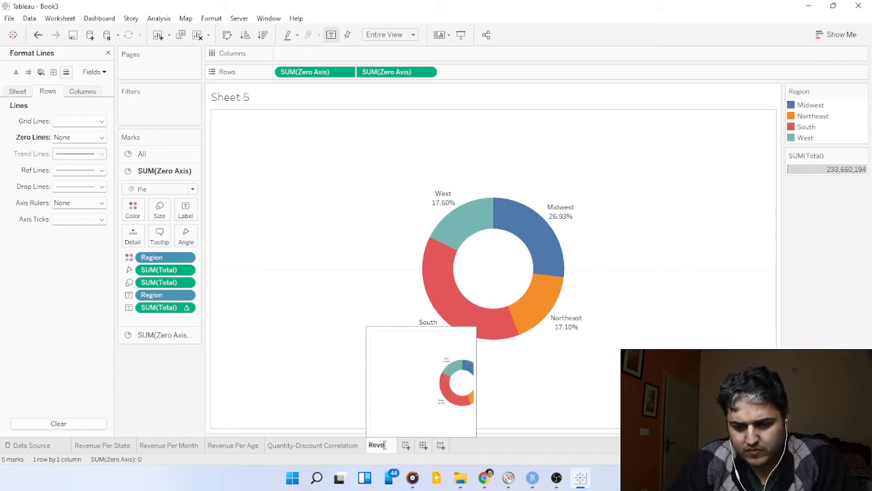
type("er")
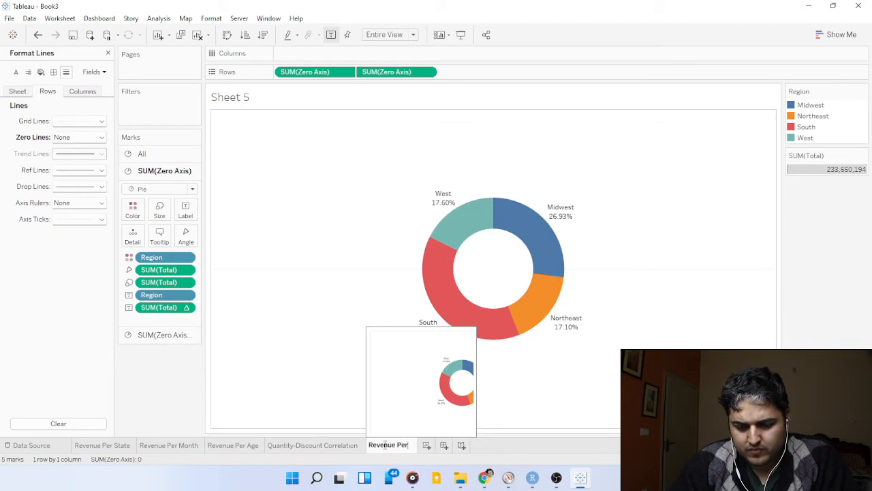
key("BackSpace")
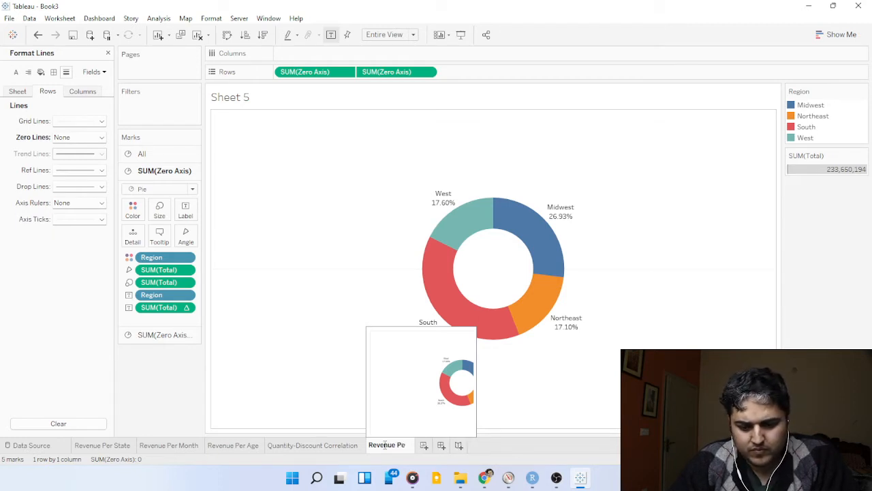
type("rcent")
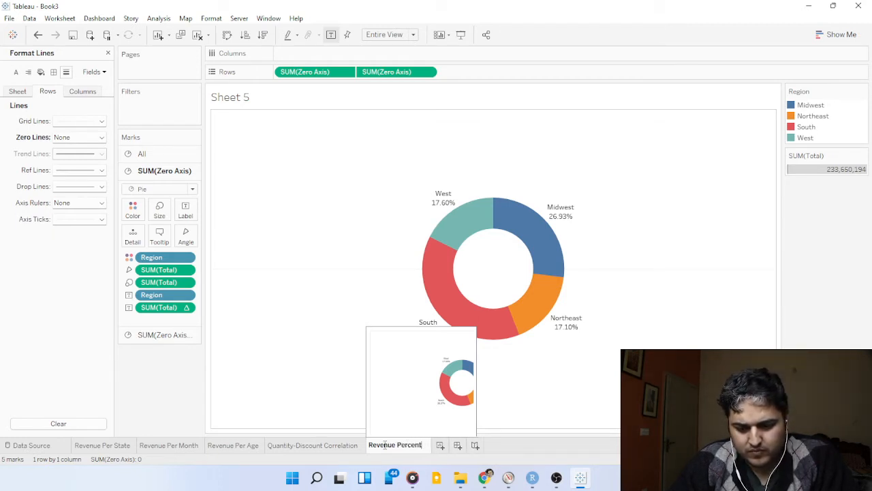
type("age P")
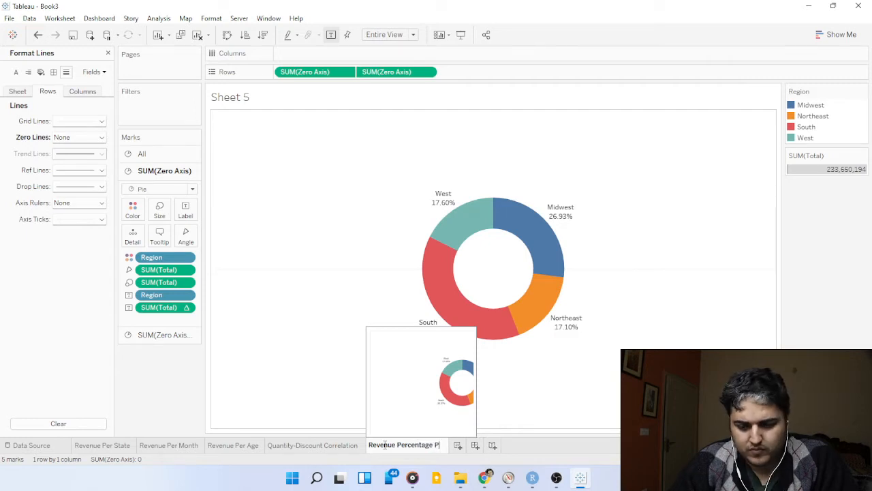
type("er Region")
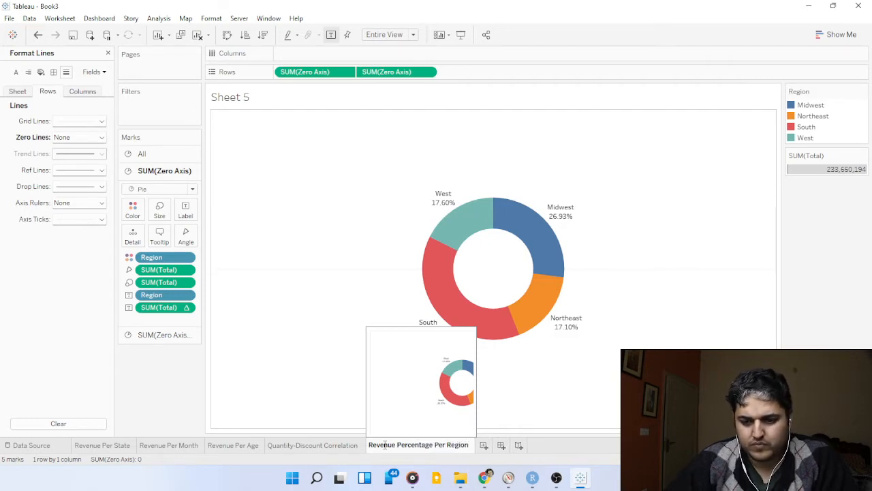
left_click(673, 335)
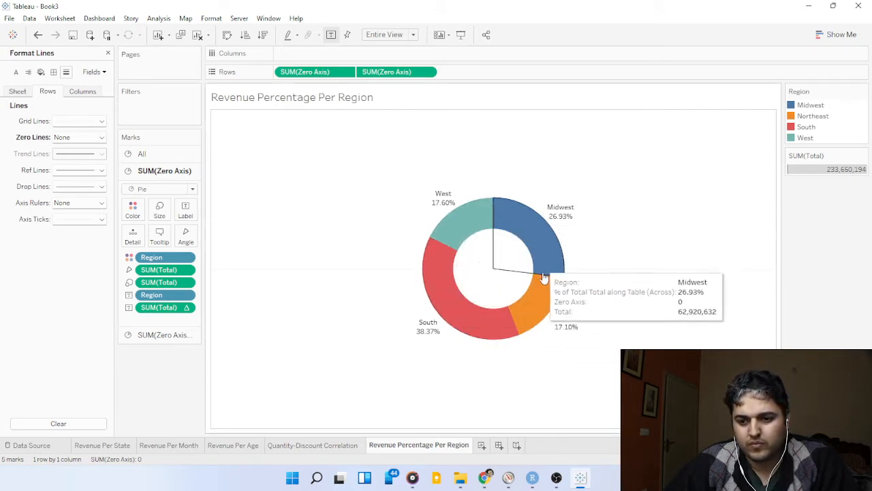
key("alt+Tab")
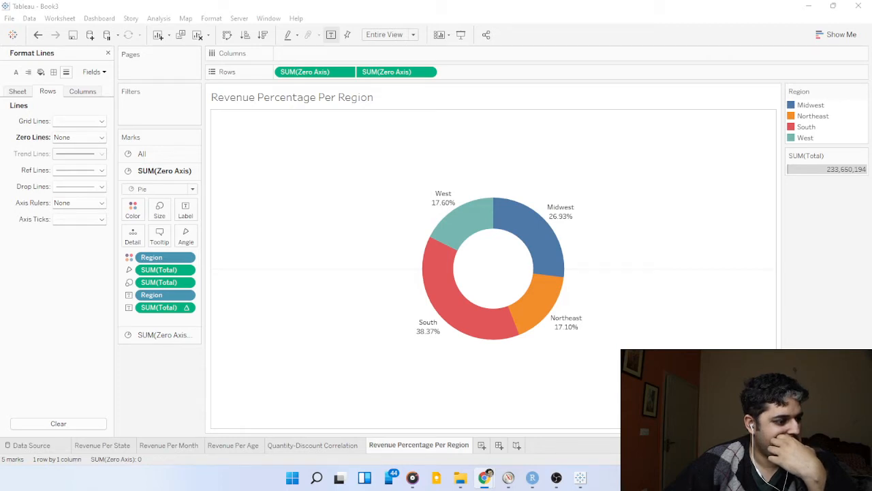
key("alt+Tab")
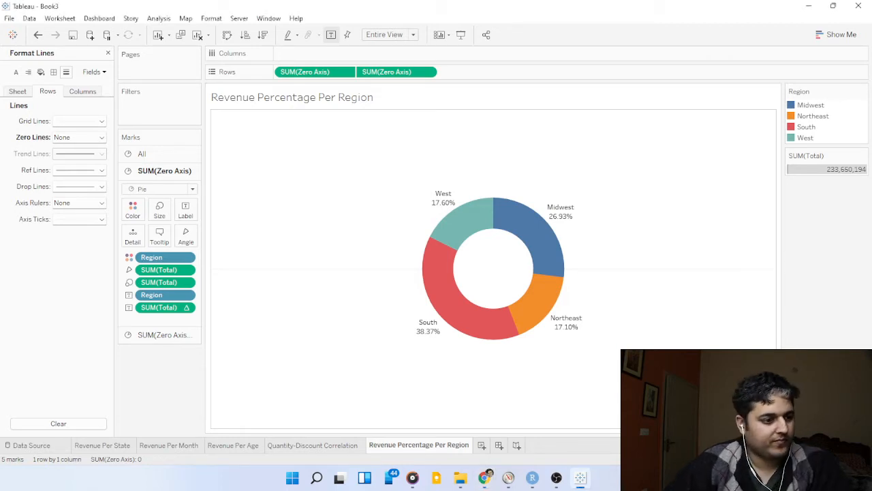
key("alt+Tab")
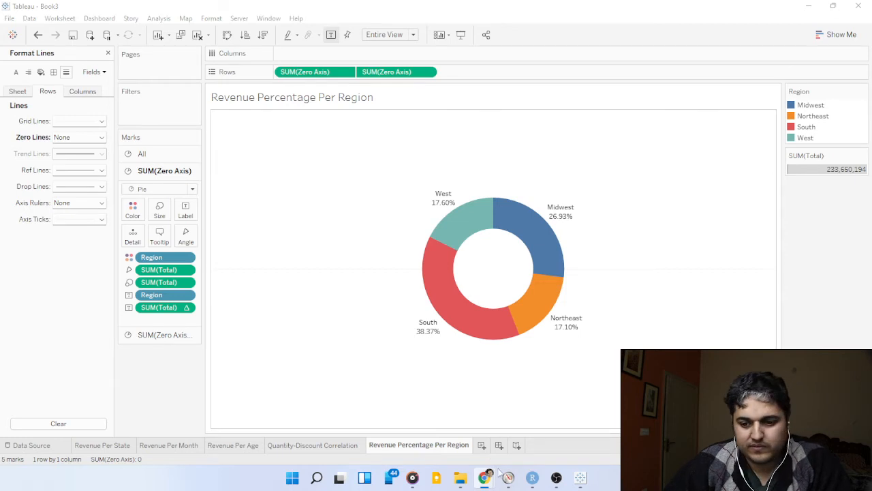
key("alt+Tab")
Create a new worksheet with the sum of Total in the rows and Gender in the columns.
left_click(481, 445)
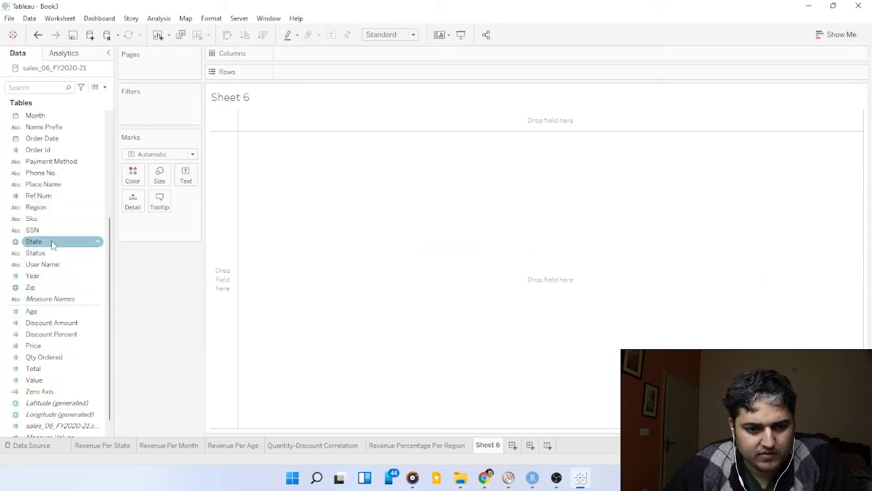
mouse_move(50, 371)
left_mouse_down()
mouse_move(195, 227)
mouse_move(317, 73)
left_mouse_up()
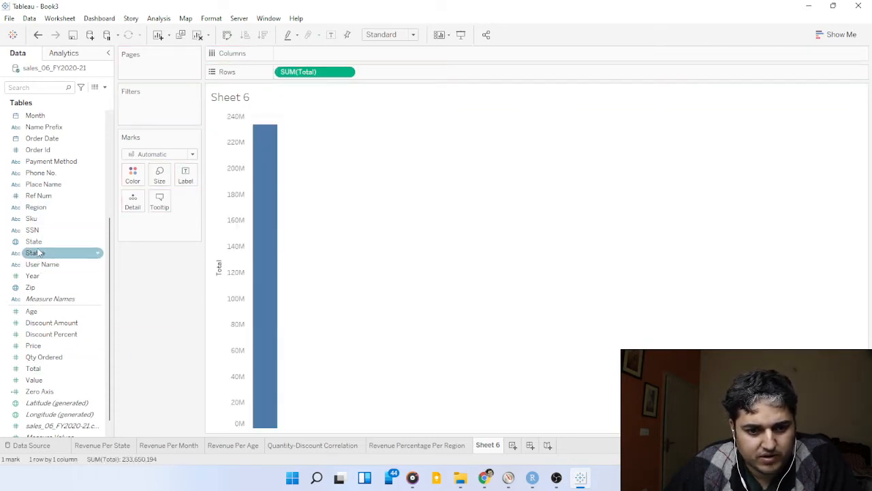
scroll(35, 251, "up", 5)
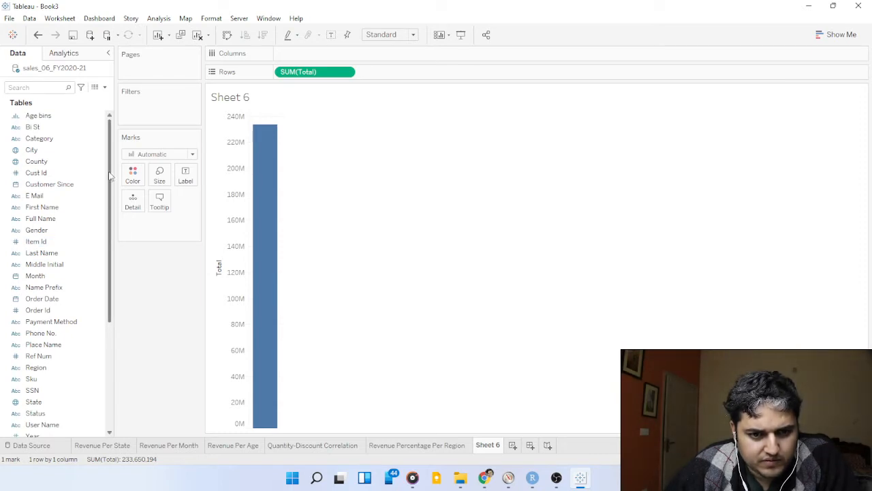
scroll(107, 180, "down", 1)
left_click_drag(107, 181, 101, 287)
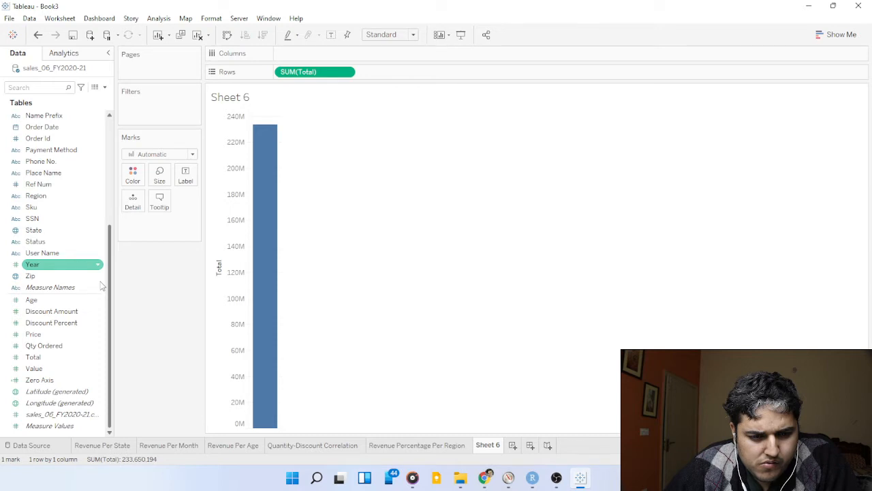
left_click_drag(101, 287, 99, 210)
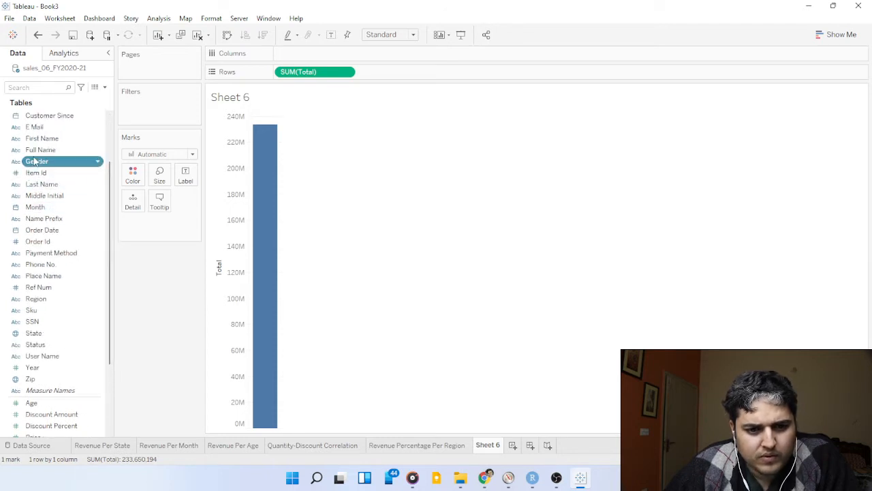
left_click_drag(35, 161, 286, 54)
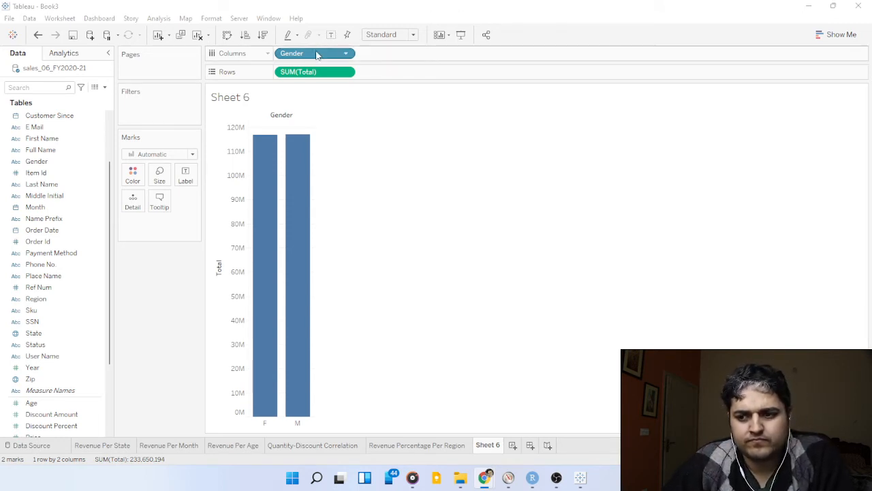
Swap the rows and columns of the gender chart and add Category after Gender in the rows.
mouse_move(317, 54)
left_mouse_down()
mouse_move(413, 72)
mouse_move(347, 71)
mouse_move(384, 64)
mouse_move(330, 55)
left_mouse_up()
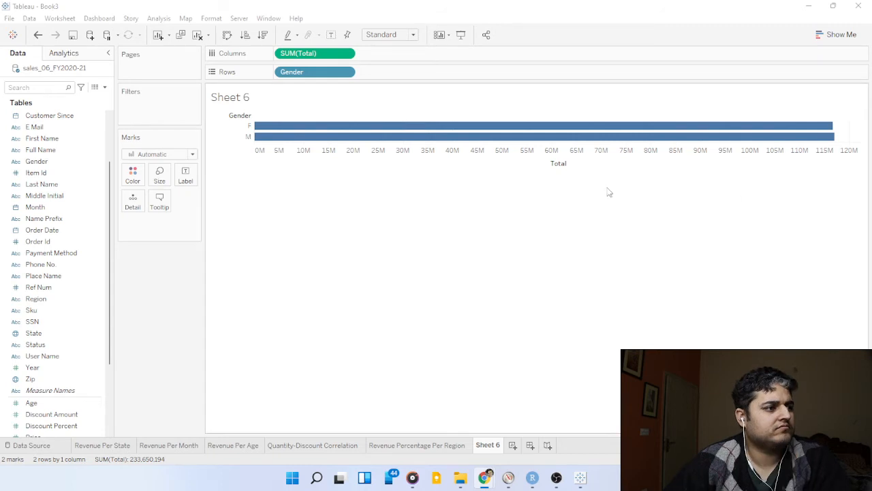
mouse_move(295, 136)
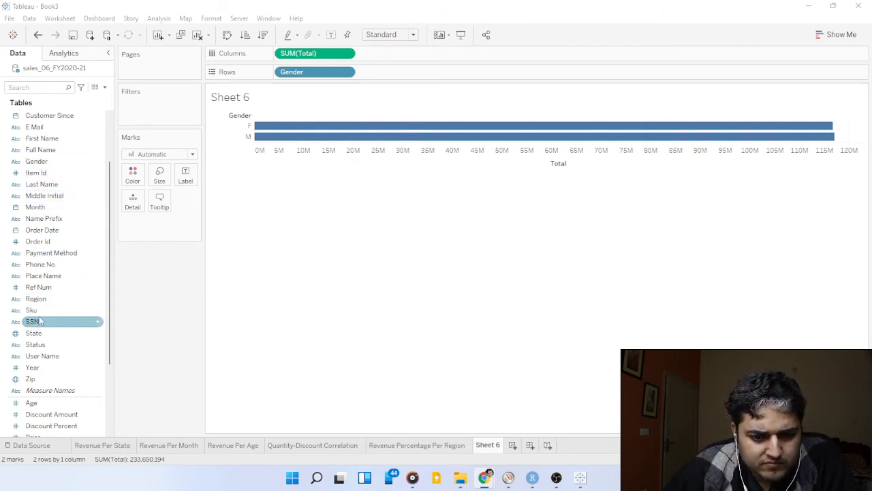
scroll(64, 272, "down", 3)
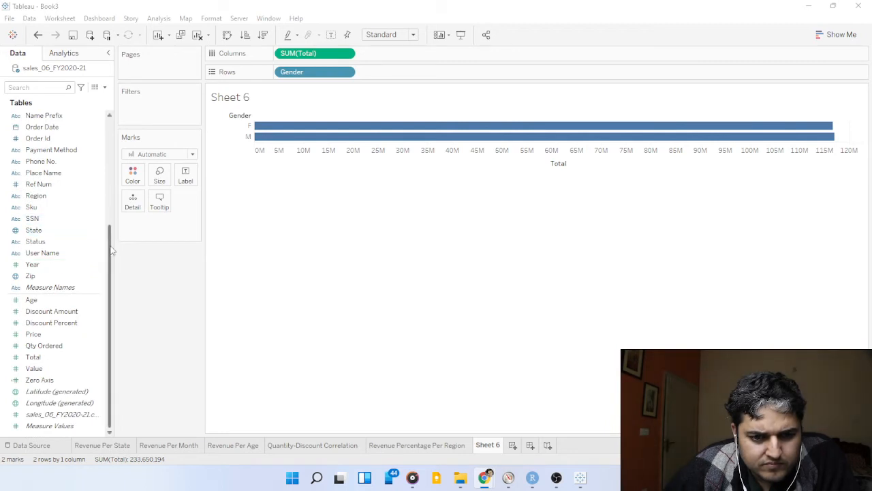
left_click_drag(109, 250, 112, 156)
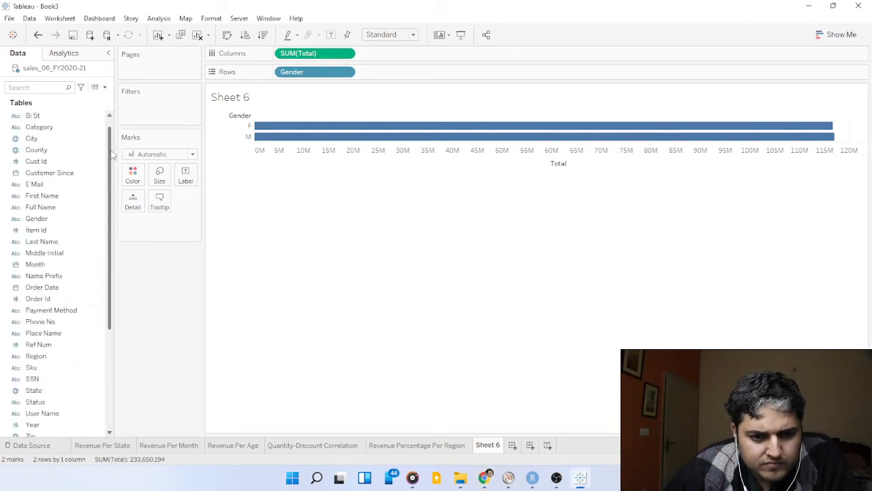
left_click_drag(51, 128, 407, 74)
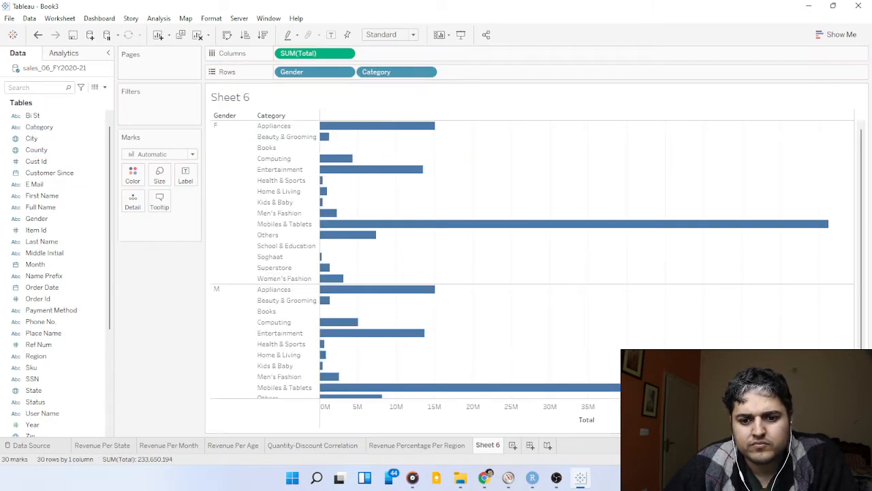
key("alt+Tab")
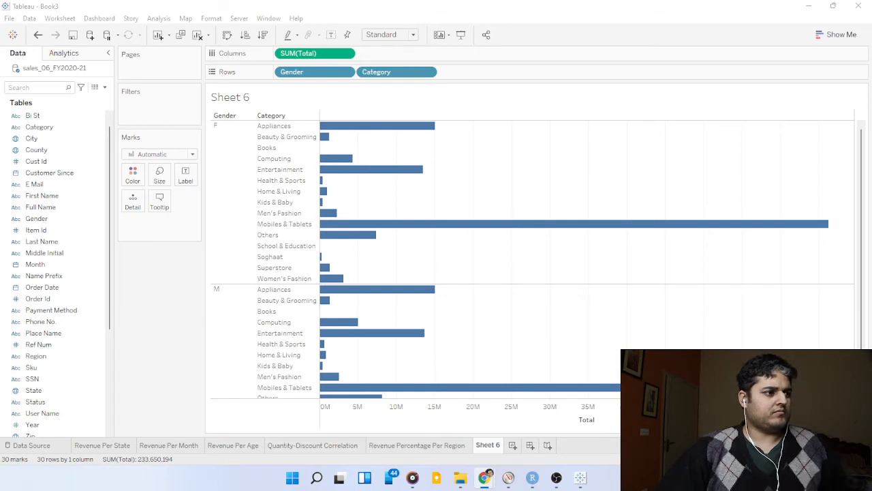
Start a new calculated field in the sales data and name it Female Revnue.
left_click(111, 92)
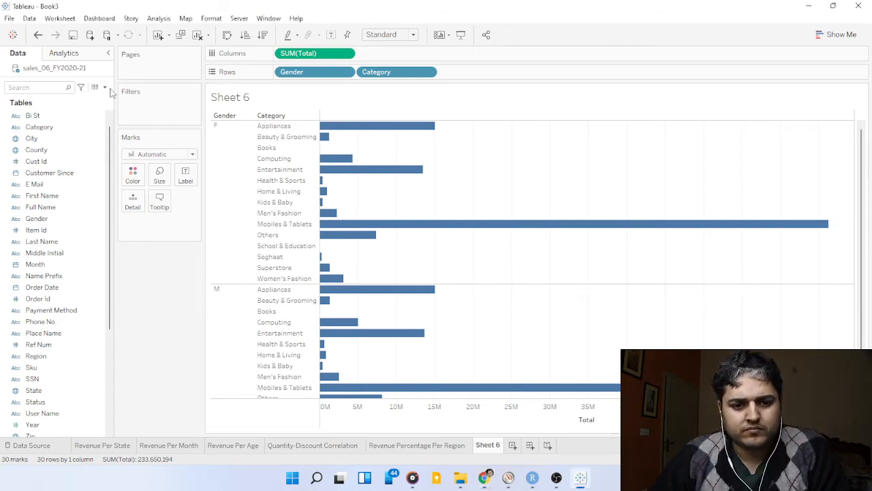
left_click(104, 87)
left_click(85, 103)
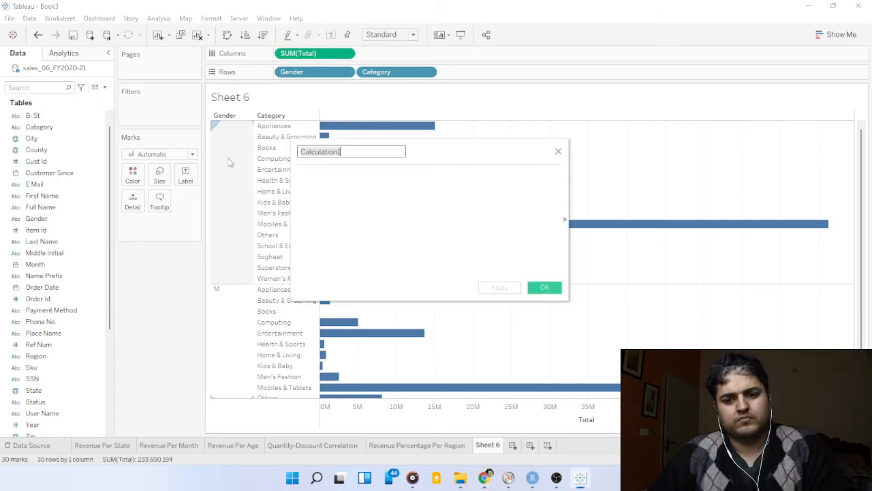
type("Feamle")
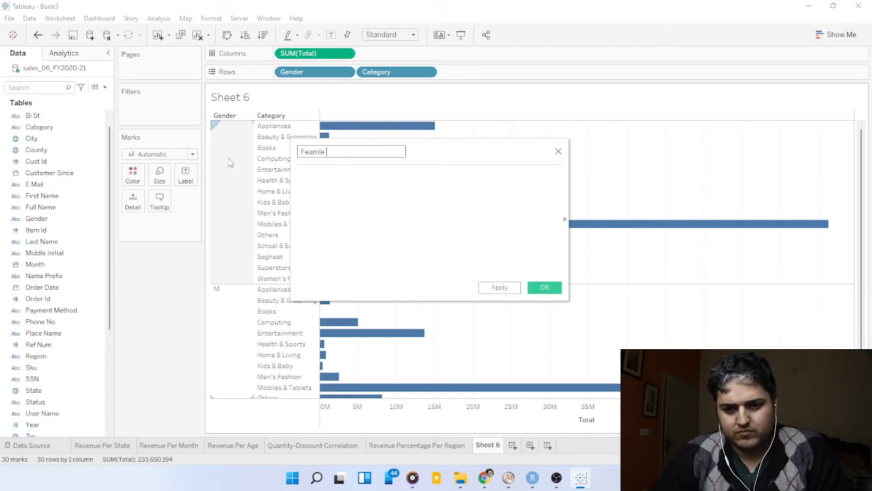
key("BackSpace")
key("BackSpace")
key("BackSpace")
key("BackSpace")
key("BackSpace")
type("male ")
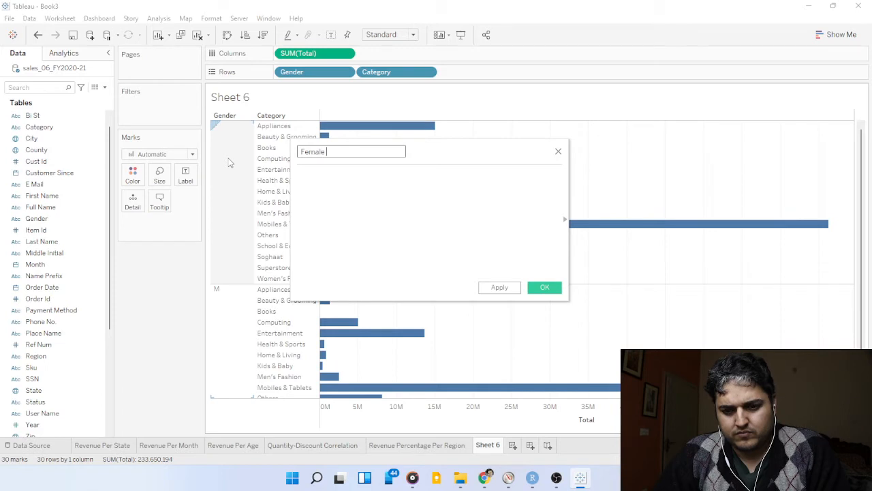
type("REvenue")
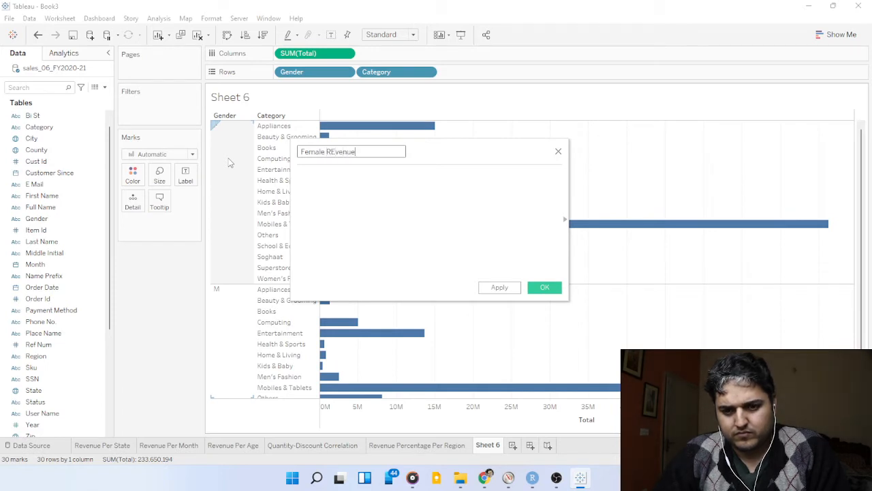
key("BackSpace")
key("BackSpace")
key("BackSpace")
key("BackSpace")
key("BackSpace")
key("BackSpace")
type("ev")
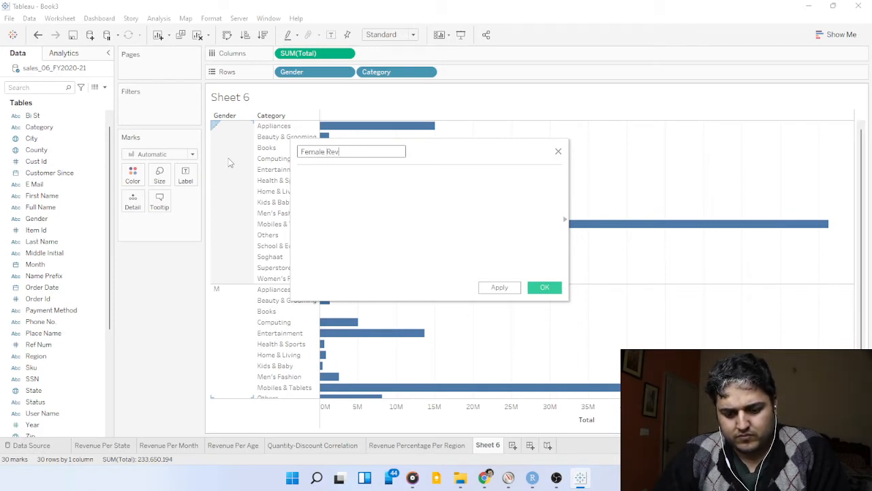
type("nue")
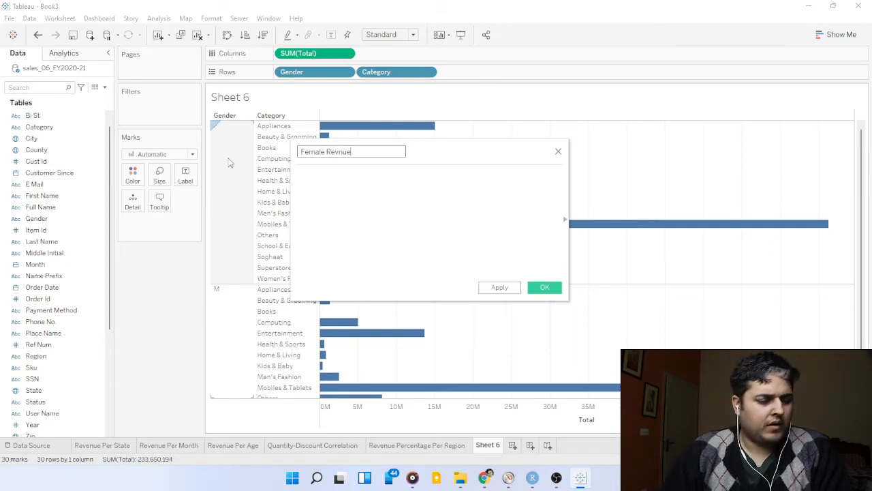
left_click(871, 212)
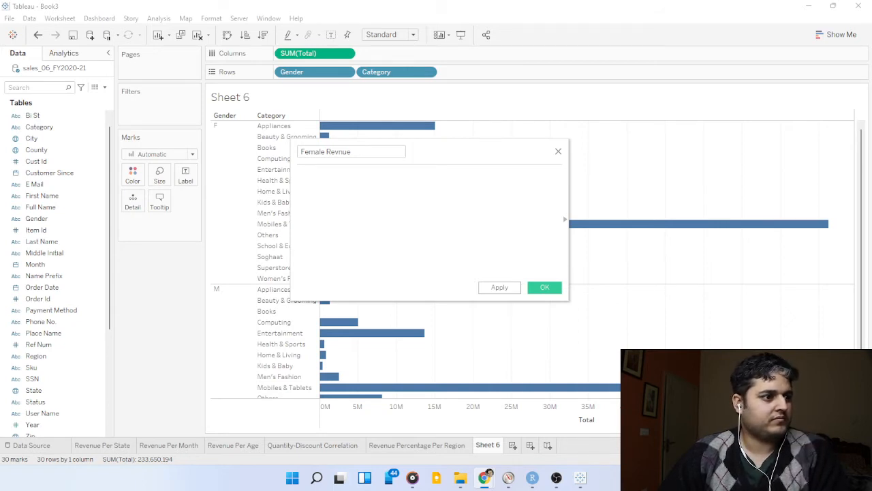
Begin the Female Revnue formula with the condition IF [Gender] = 'F'.
left_click(341, 182)
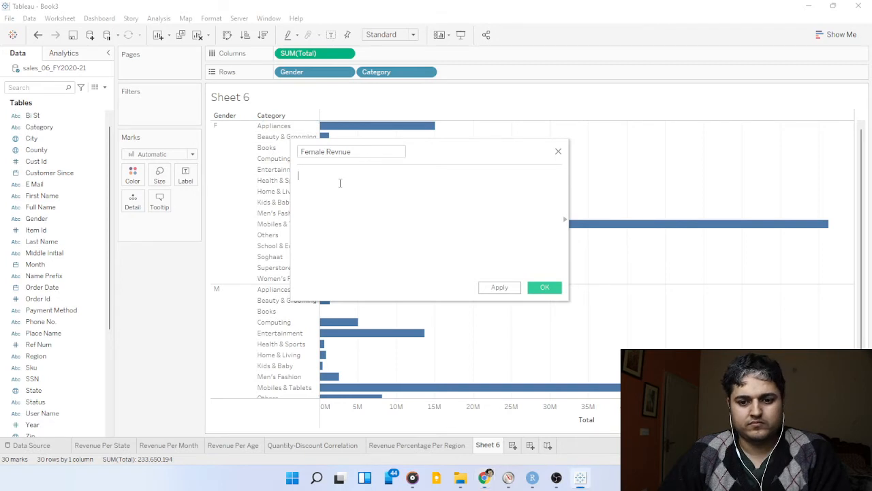
type("IF")
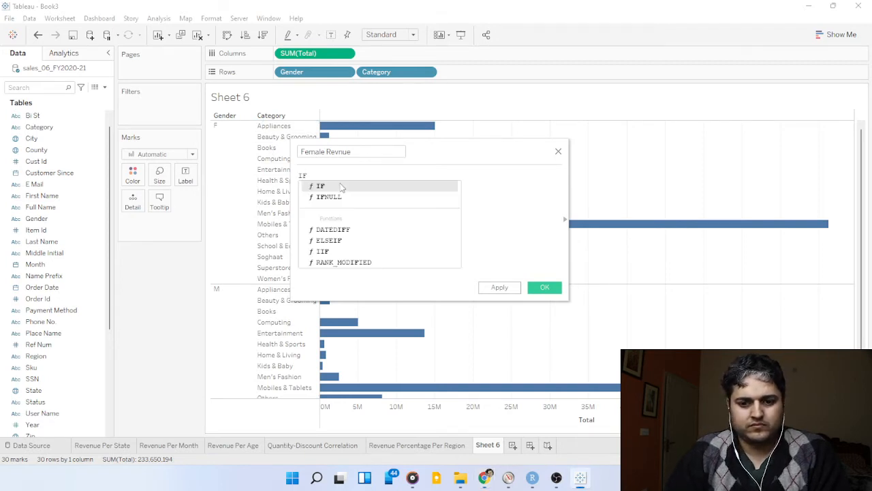
type(" []")
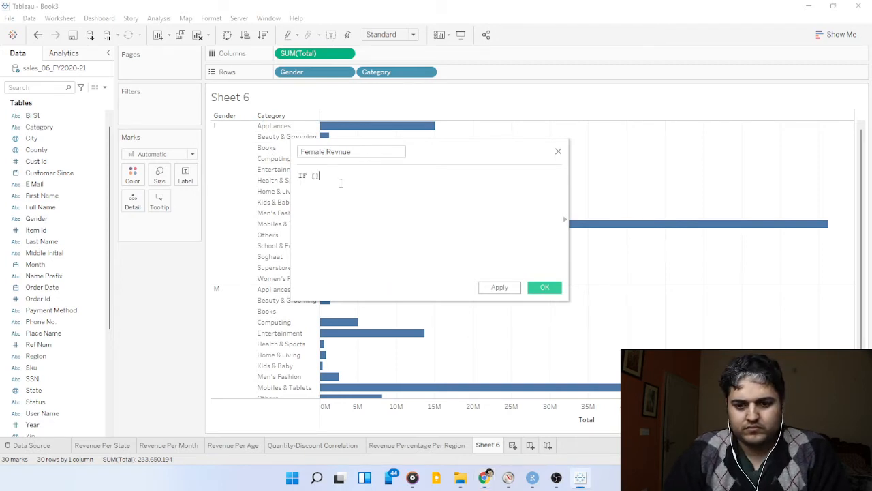
type("Gend")
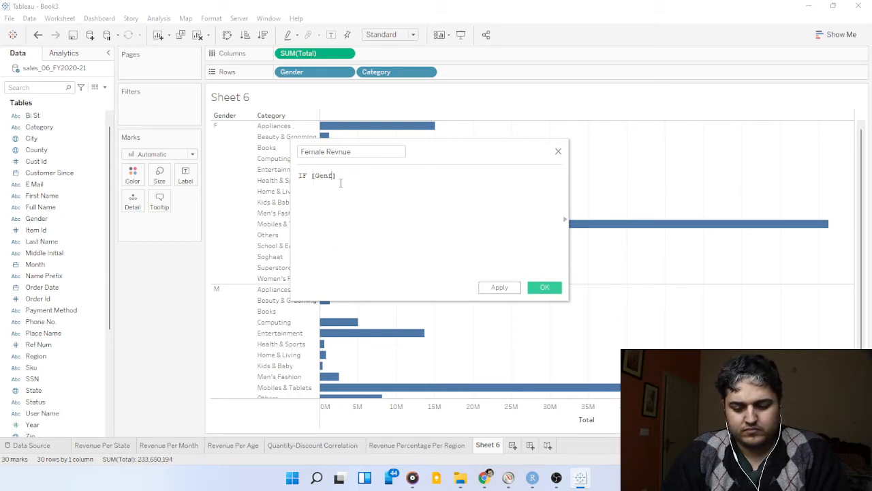
type("er")
type(" = ")
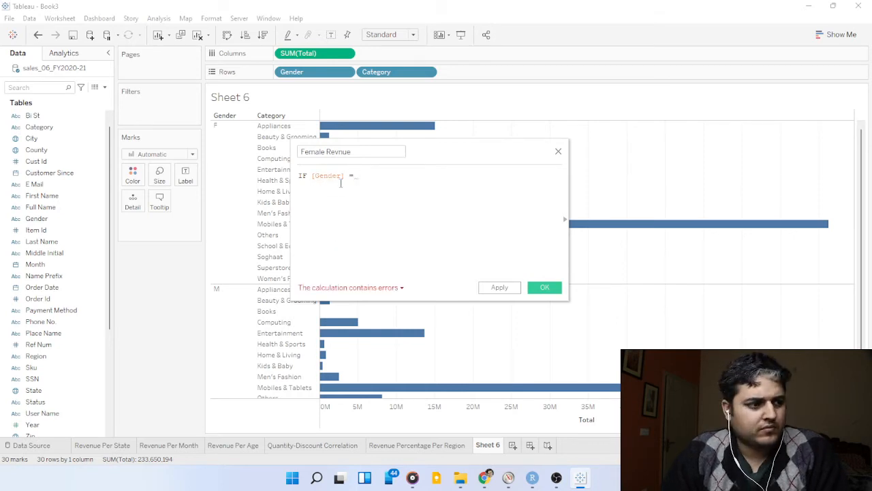
type("''")
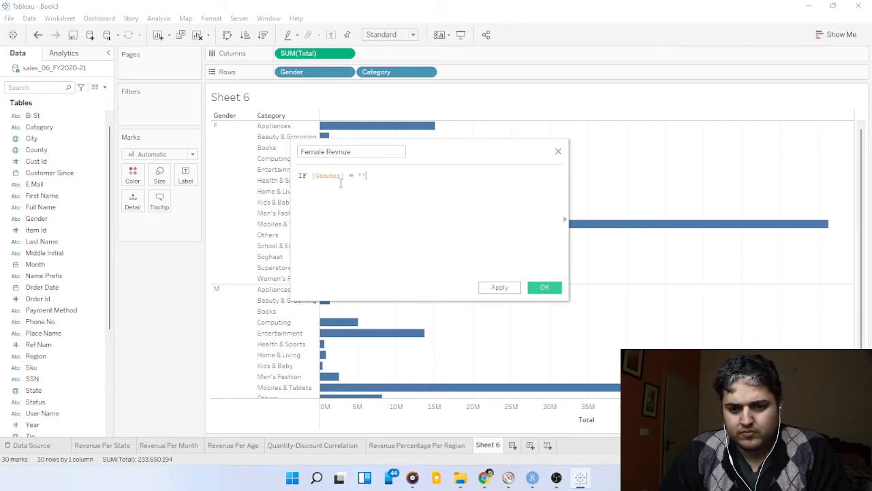
type("F")
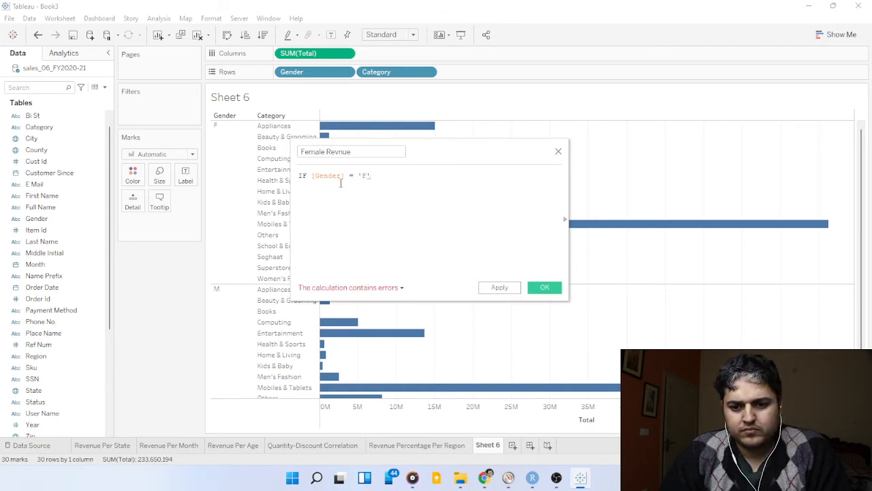
type(" Then")
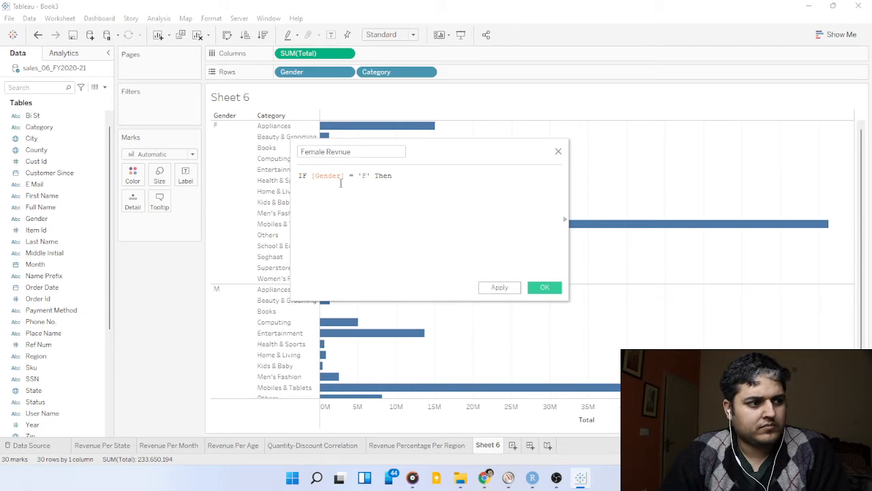
Complete the Female Revnue formula with THEN [Total] END and save the calculated field.
key("BackSpace")
key("BackSpace")
key("BackSpace")
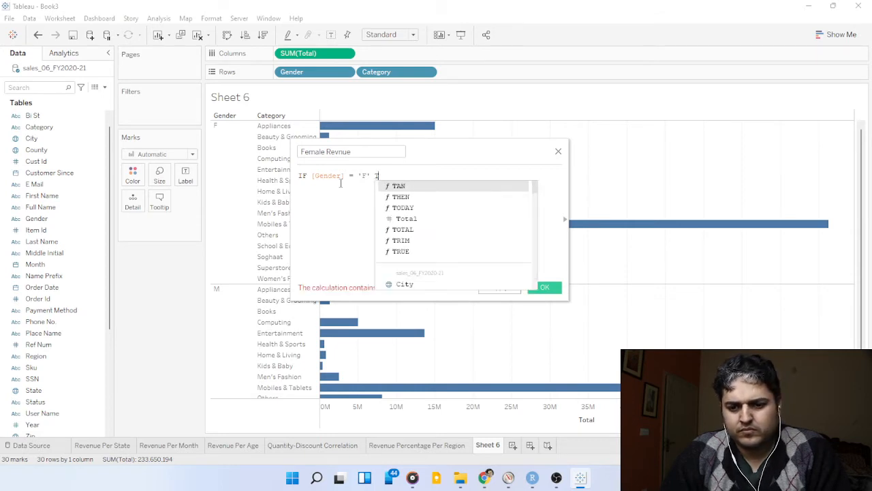
key("Down")
key("Return")
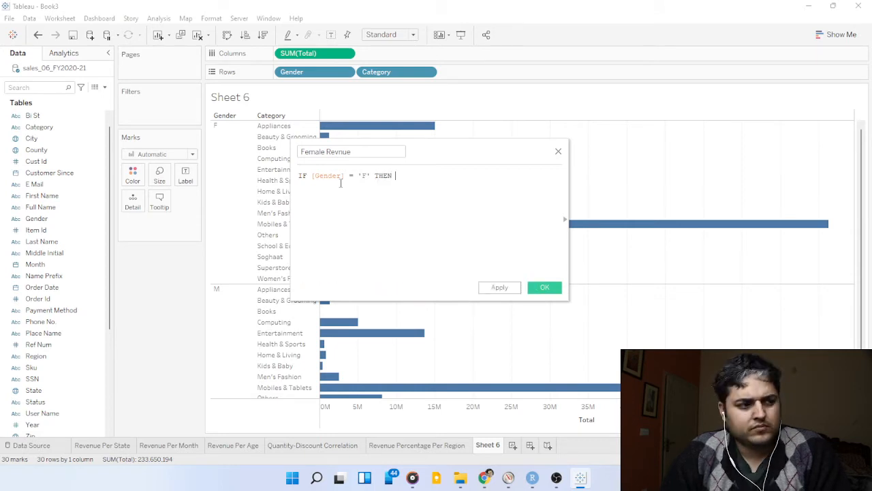
type("[T")
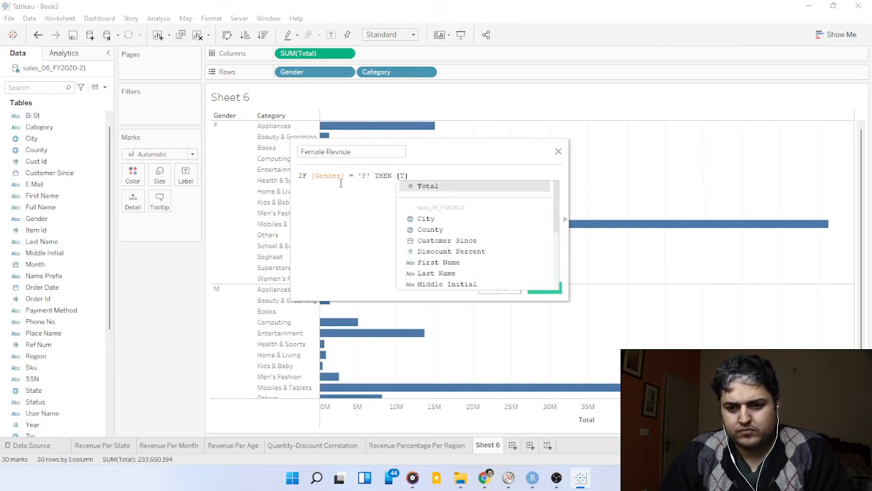
key("Return")
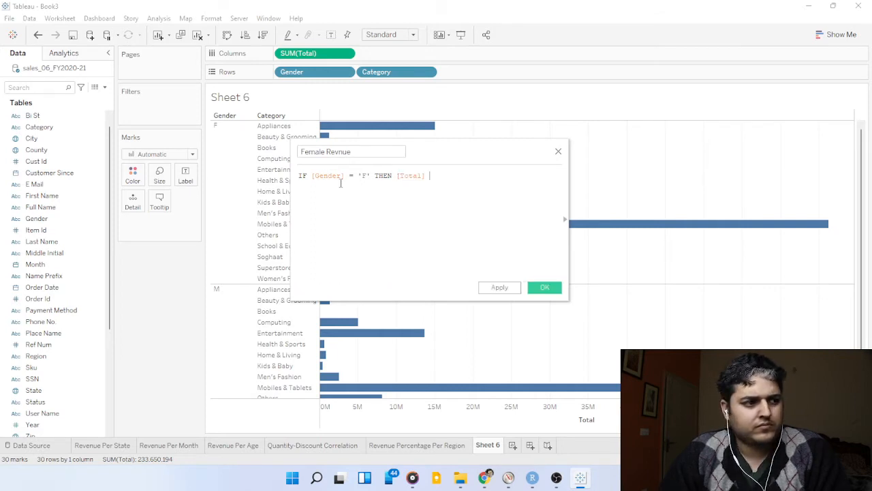
type("En")
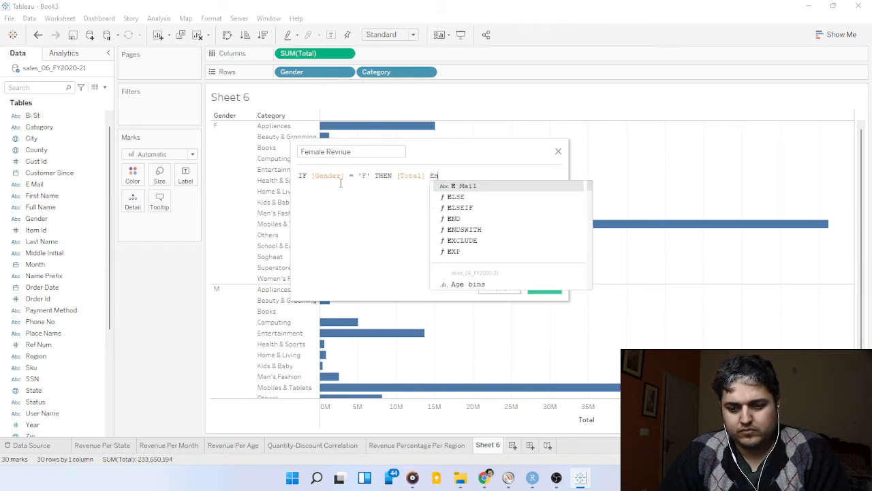
key("Return")
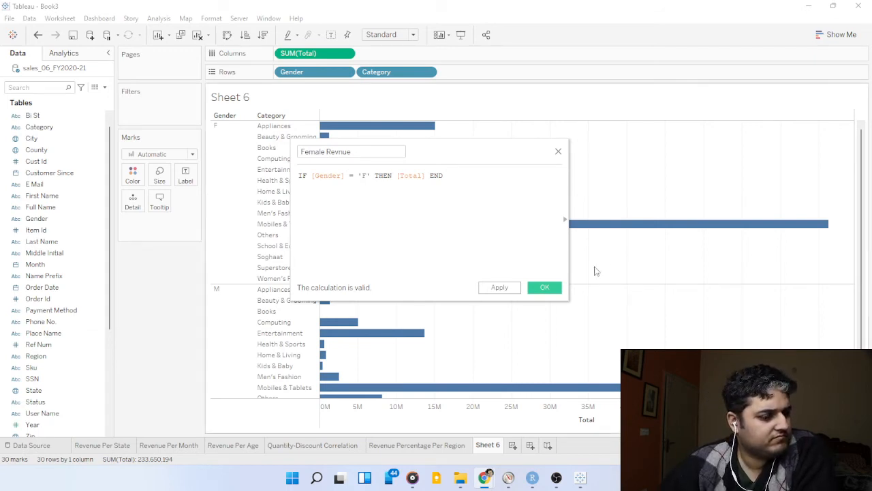
left_click(545, 286)
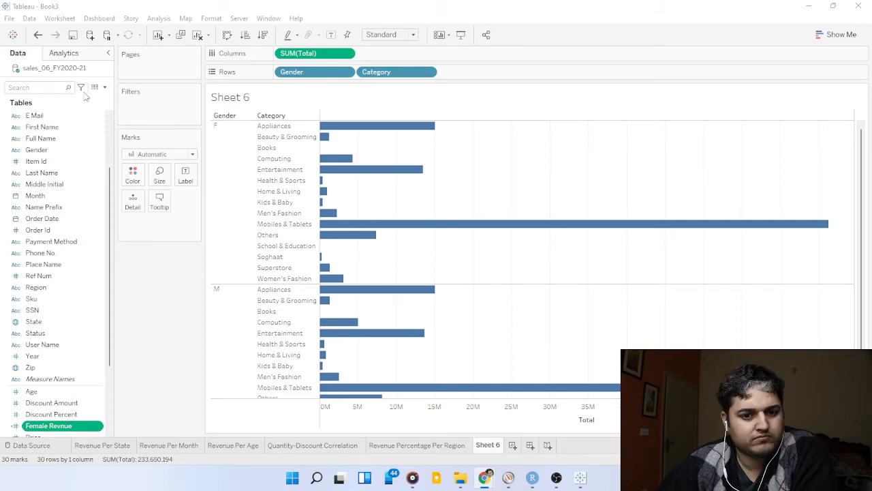
Start another calculated field in the sales data and name it Male Revenue.
left_click(106, 90)
left_click(105, 88)
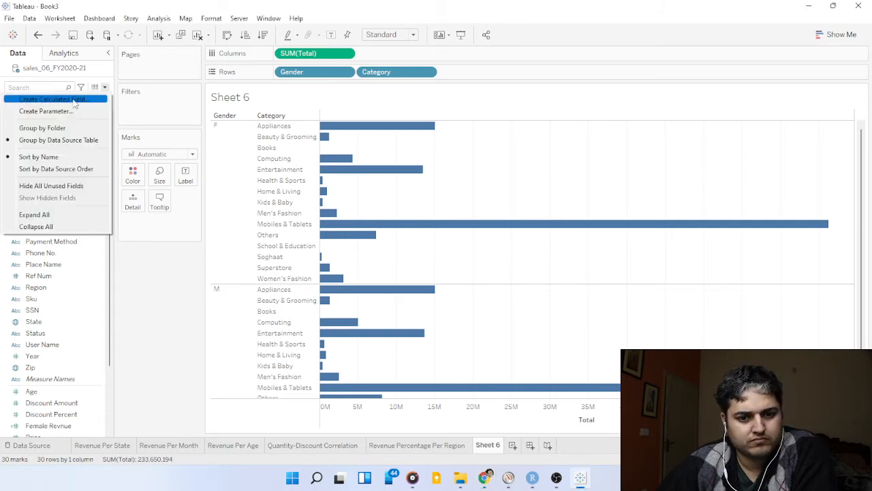
left_click(73, 100)
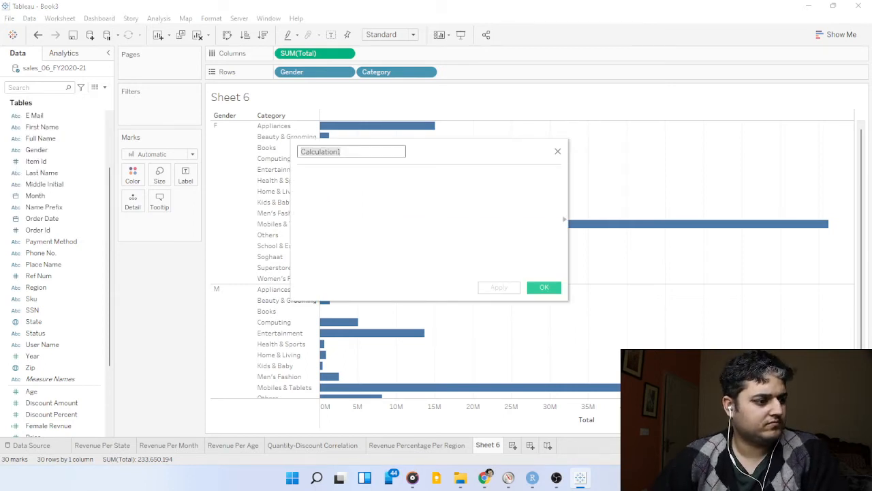
key("alt+Tab")
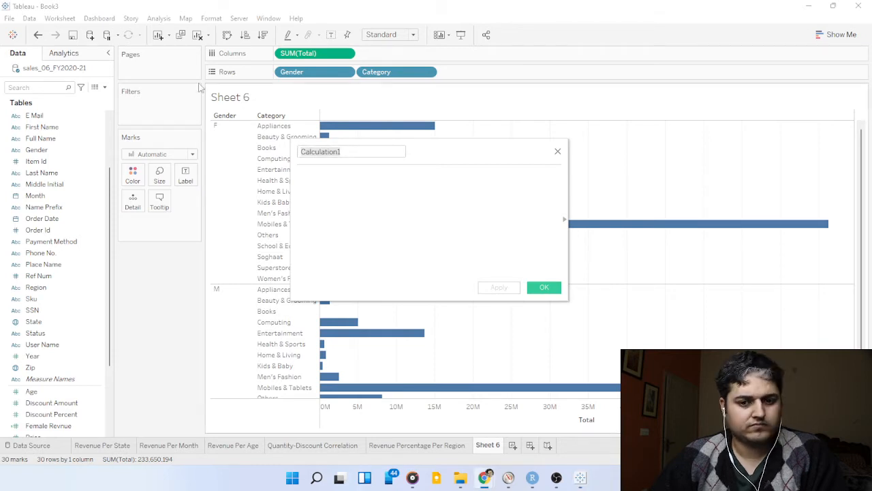
left_click(344, 151)
double_click(344, 151)
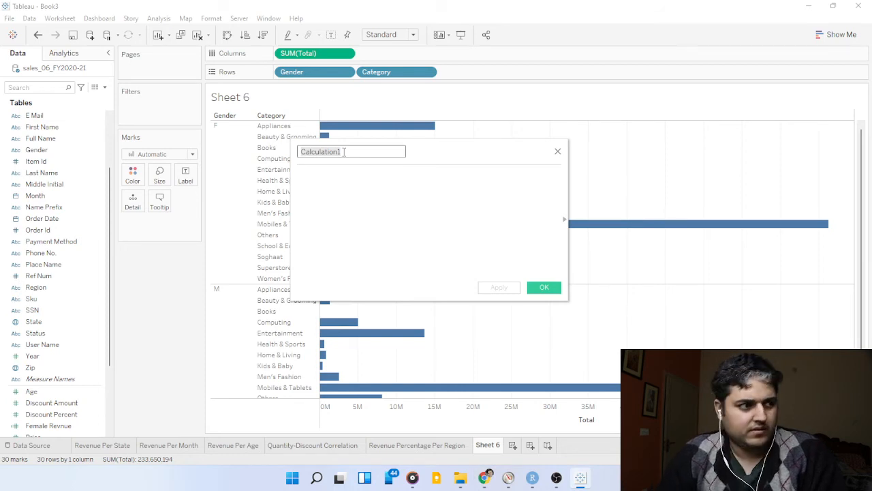
type("Male Rev")
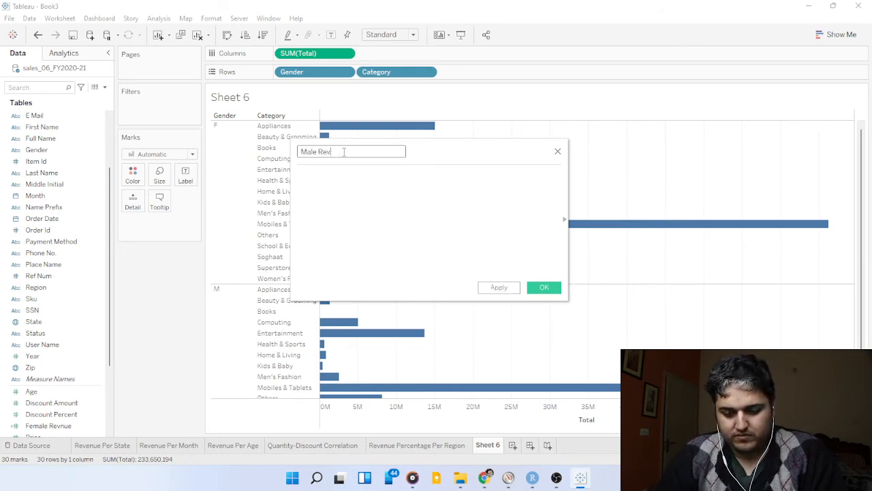
type("enue")
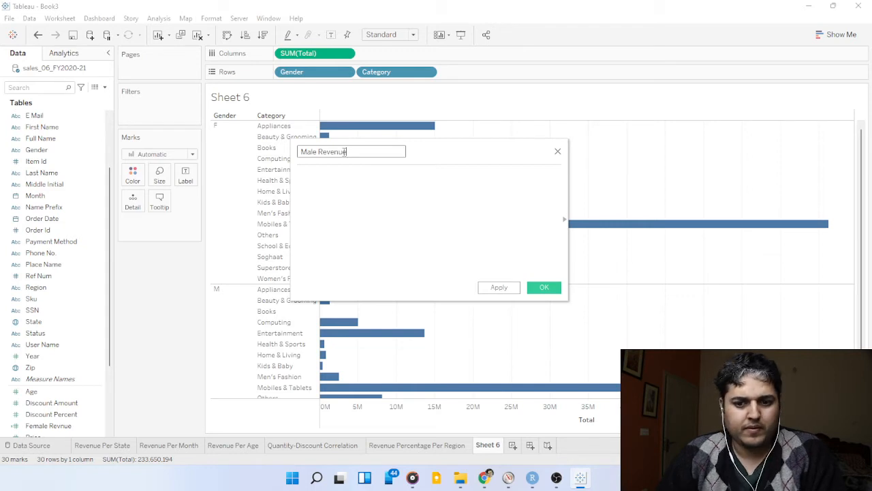
Begin the Male Revenue formula with the condition IF [Gender] = 'M'.
left_click(361, 183)
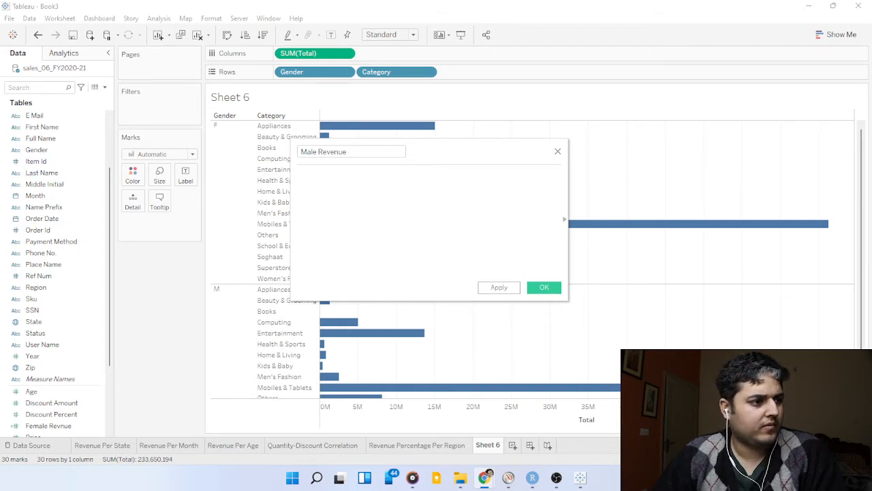
left_click(466, 193)
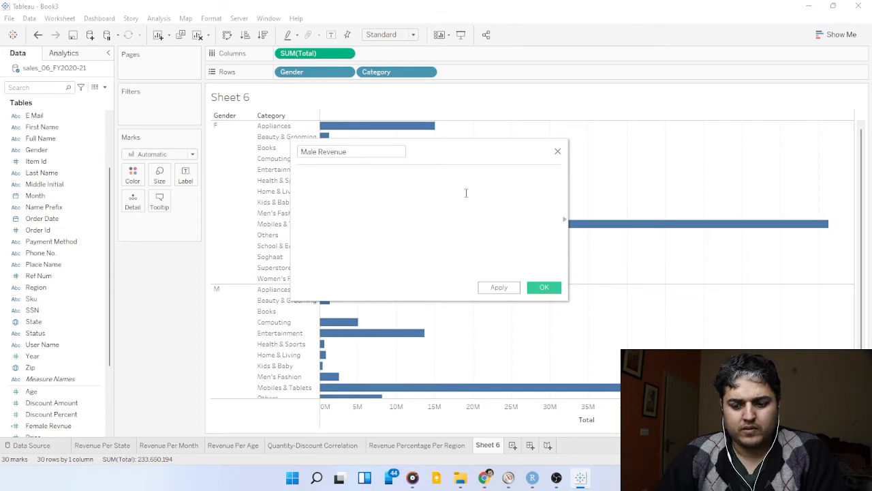
type("IF ")
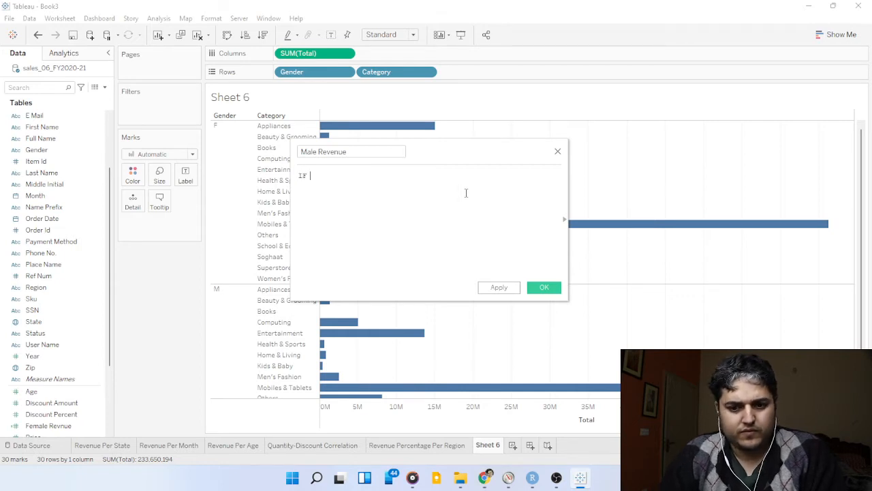
type("[Gende")
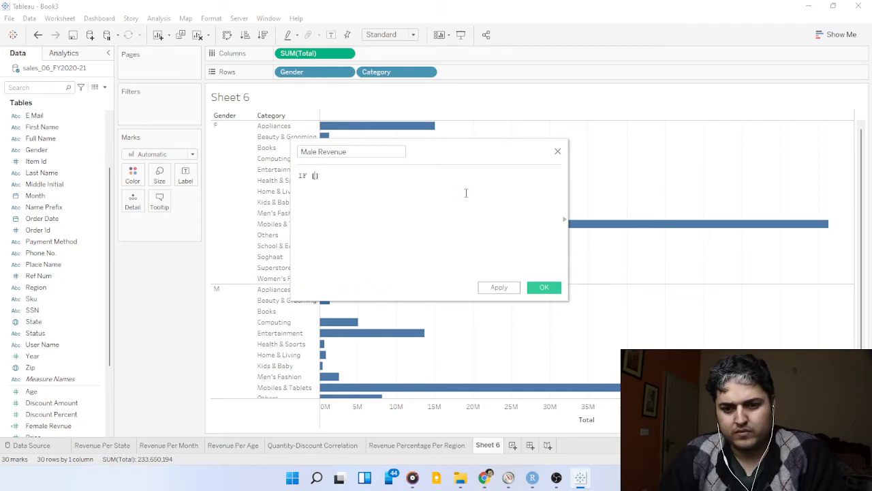
type("r")
key("Return")
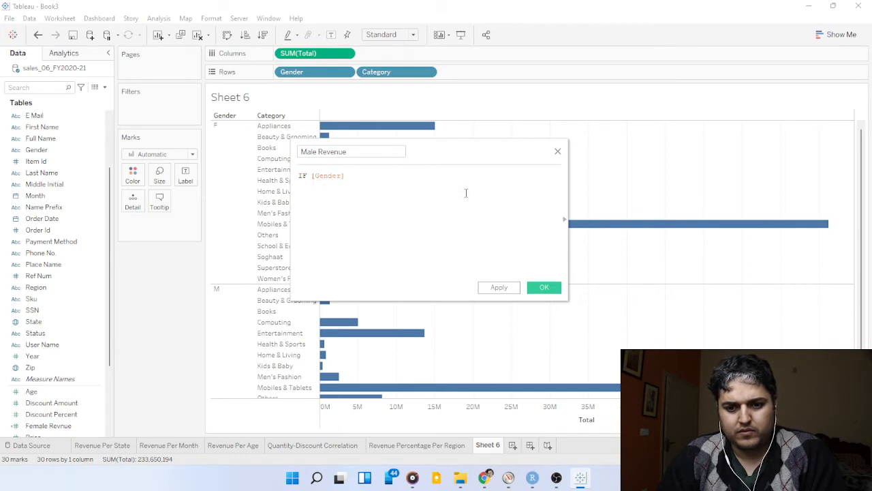
type("= ")
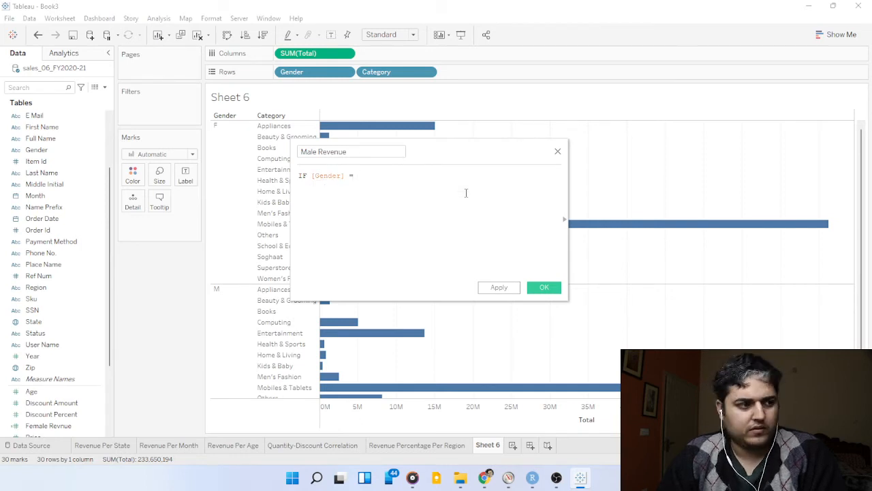
type("'M'")
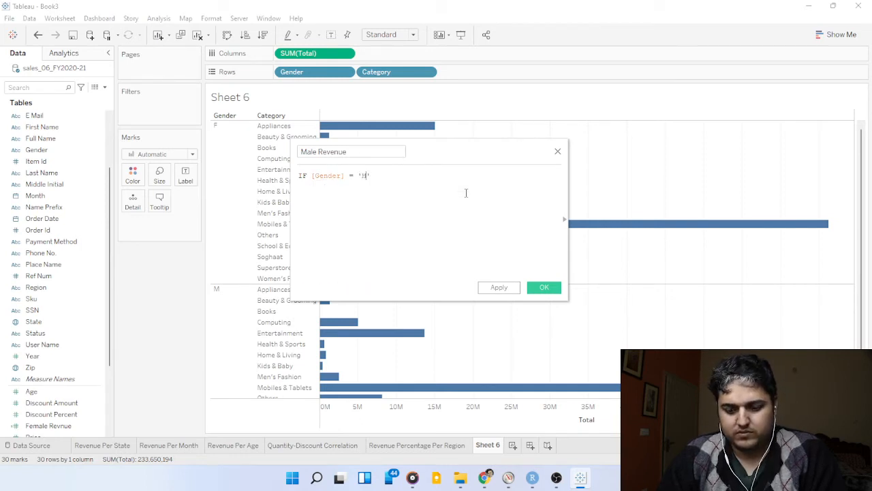
type(" The")
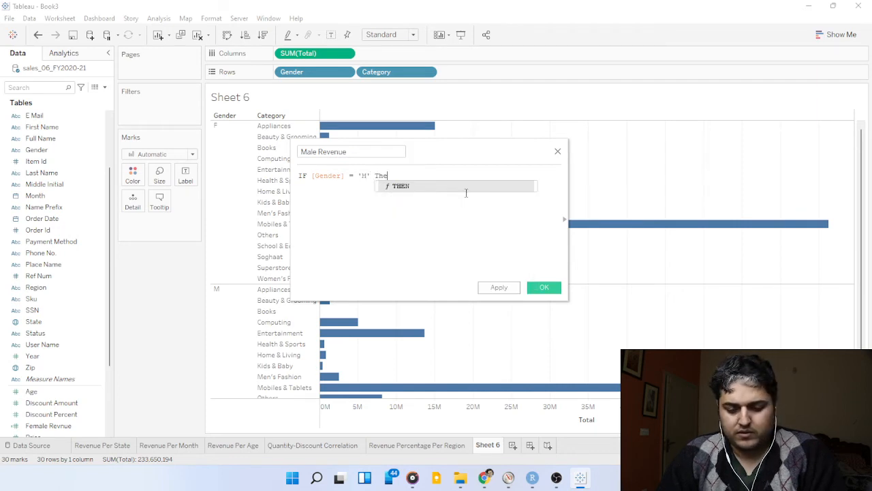
Complete the Male Revenue formula with THEN [Total] END and save the calculated field.
key("Return")
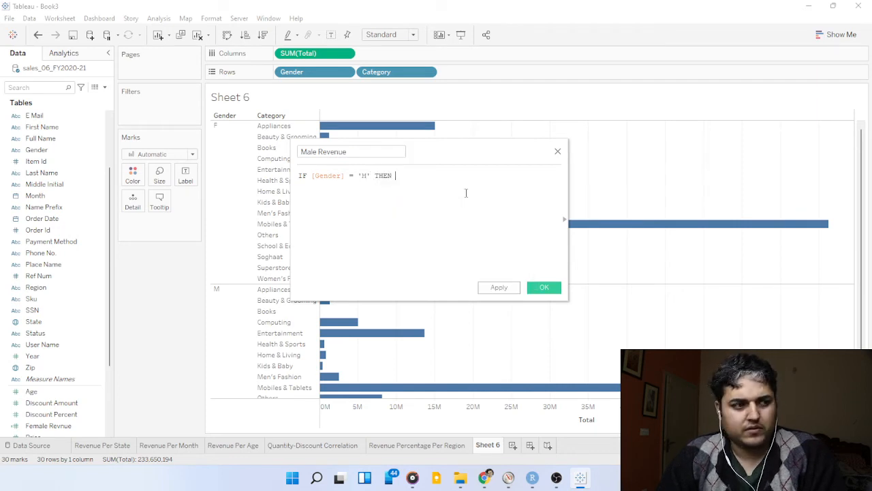
type("[")
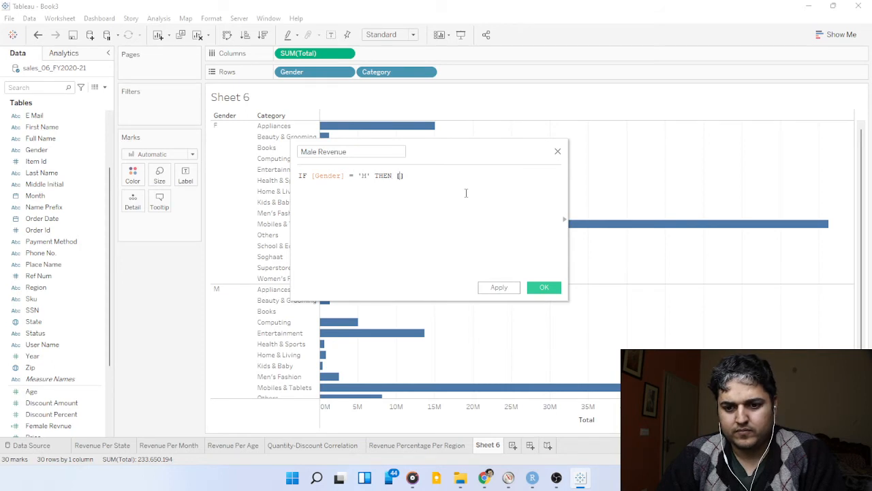
type("To")
key("Return")
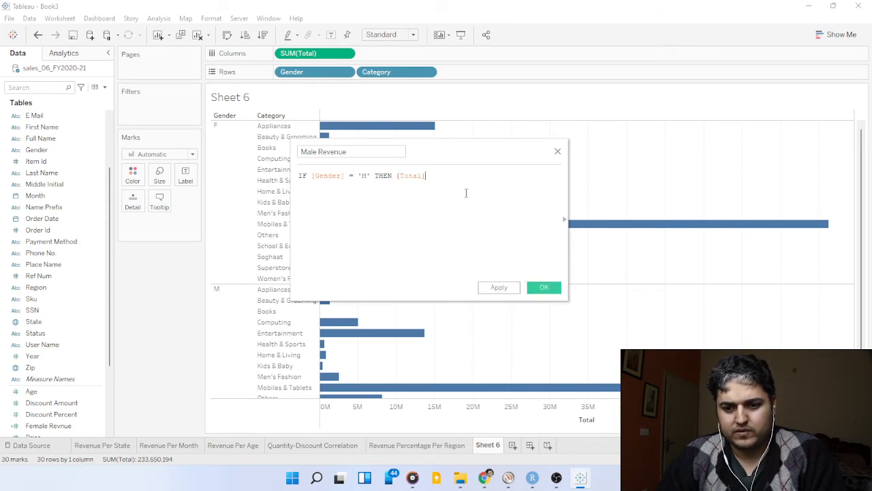
type("END")
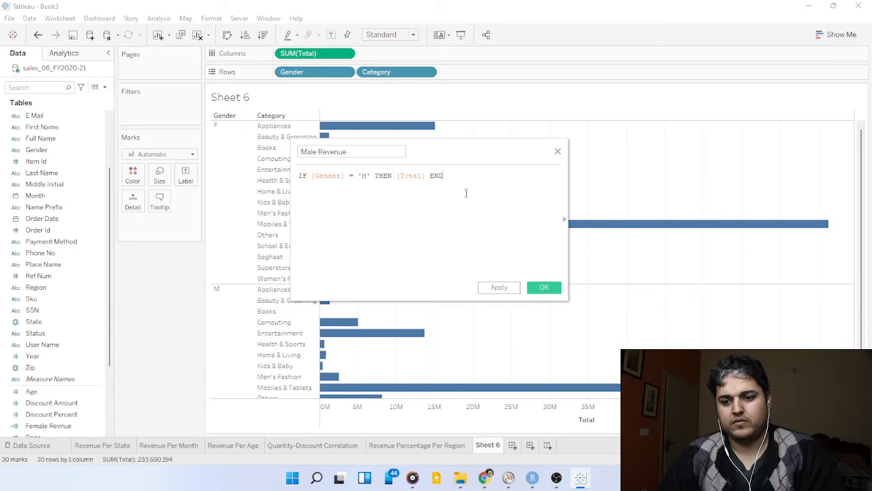
left_click(545, 289)
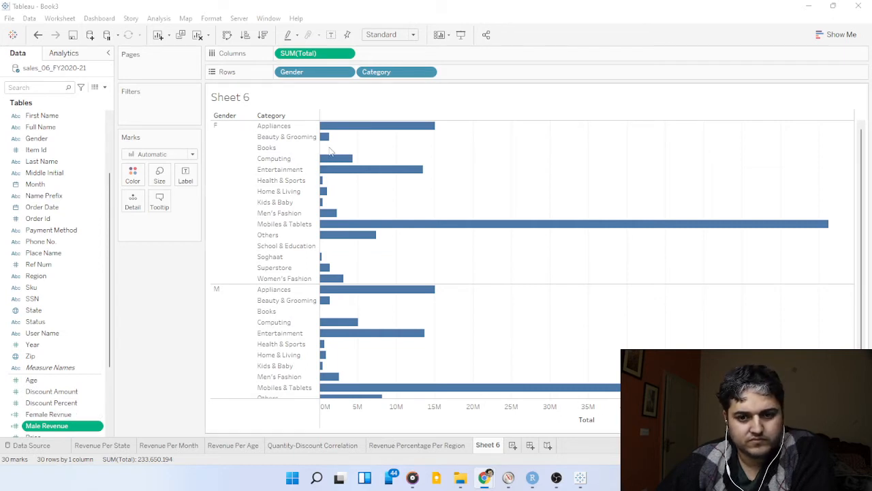
Replace Gender and SUM(Total) in the Sheet 6 view with Female Revnue and Male Revenue as columns, keeping Category as rows.
left_click_drag(292, 72, 154, 273)
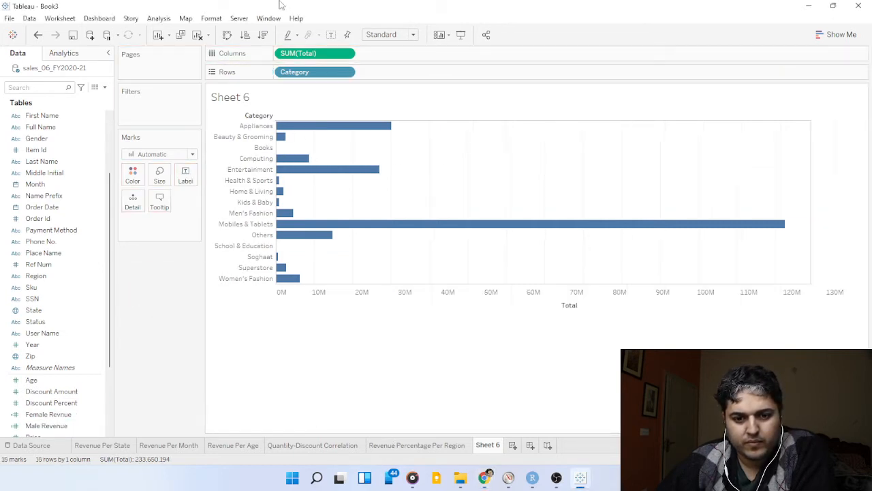
left_click_drag(314, 53, 150, 282)
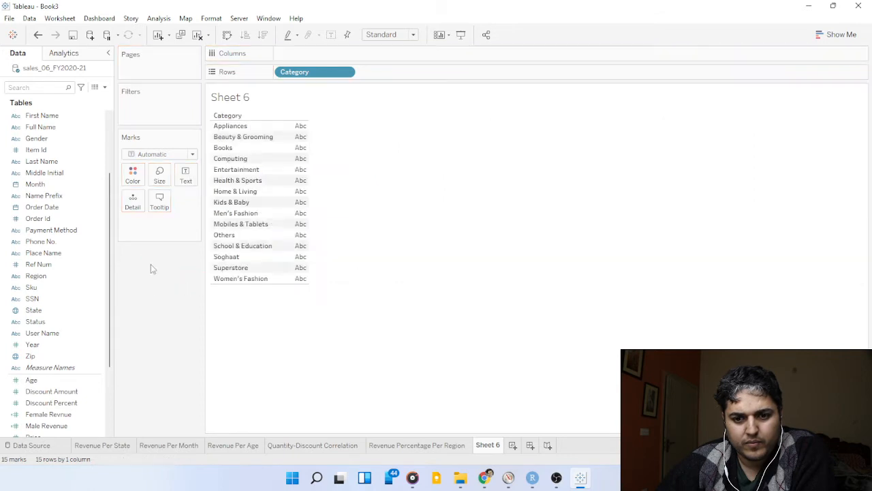
left_click(65, 417)
left_click(65, 425, "ctrl")
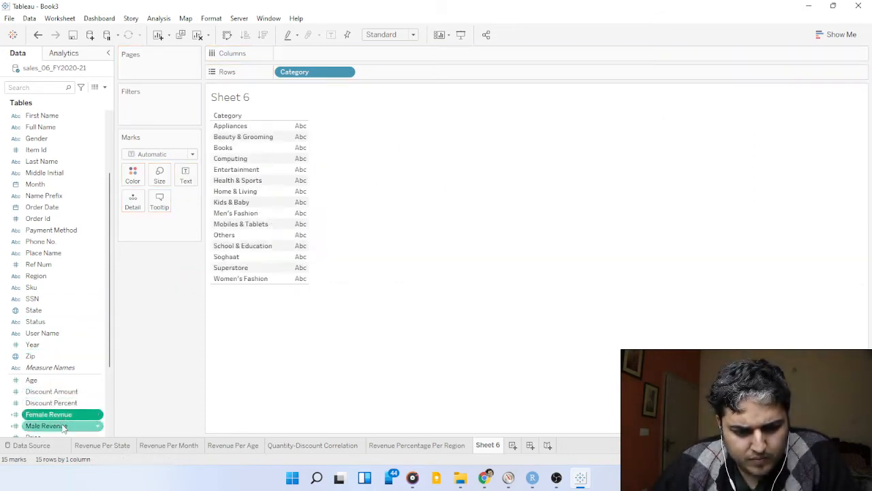
left_click_drag(64, 426, 315, 57)
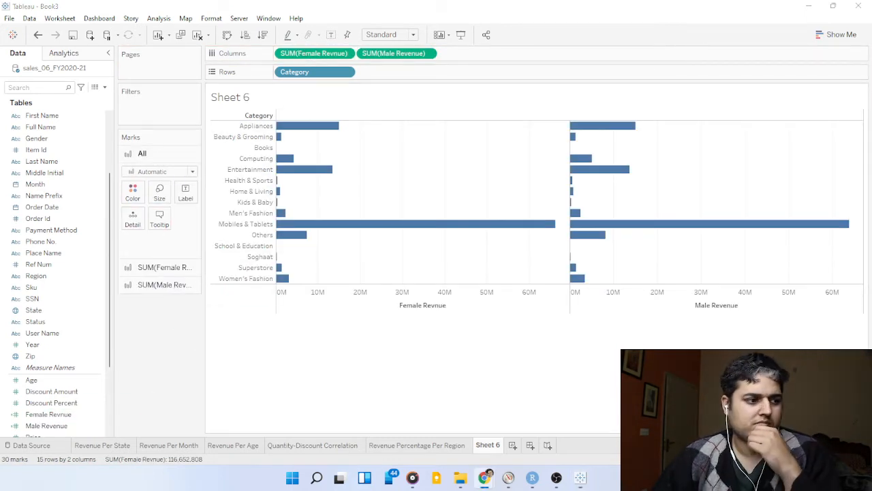
Insert the Zero Axis field in the columns between Female Revnue and Male Revenue.
mouse_move(482, 226)
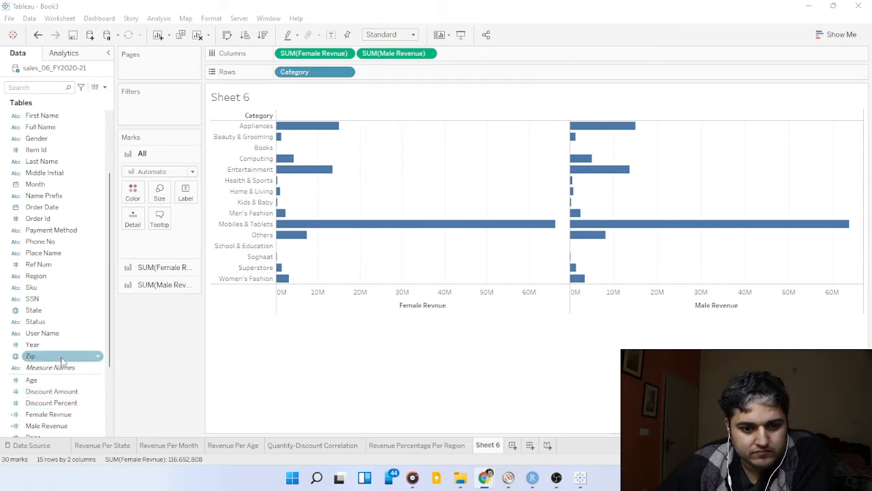
scroll(62, 365, "down", 3)
left_click_drag(66, 381, 369, 59)
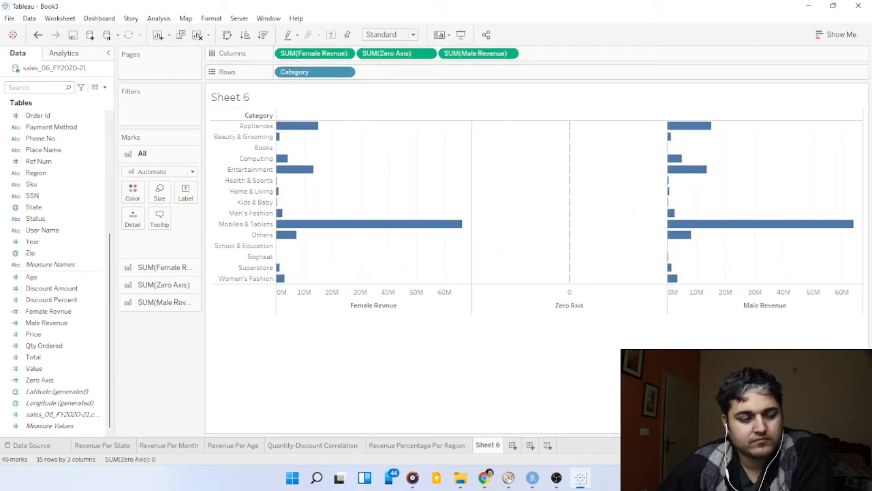
Label the marks of all three column charts with Category while keeping Category on the rows.
left_click(484, 477)
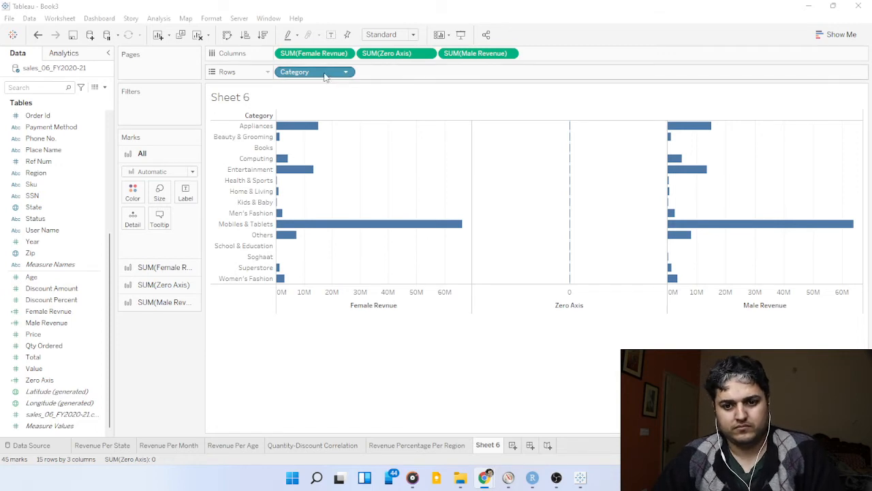
left_click_drag(325, 76, 187, 199)
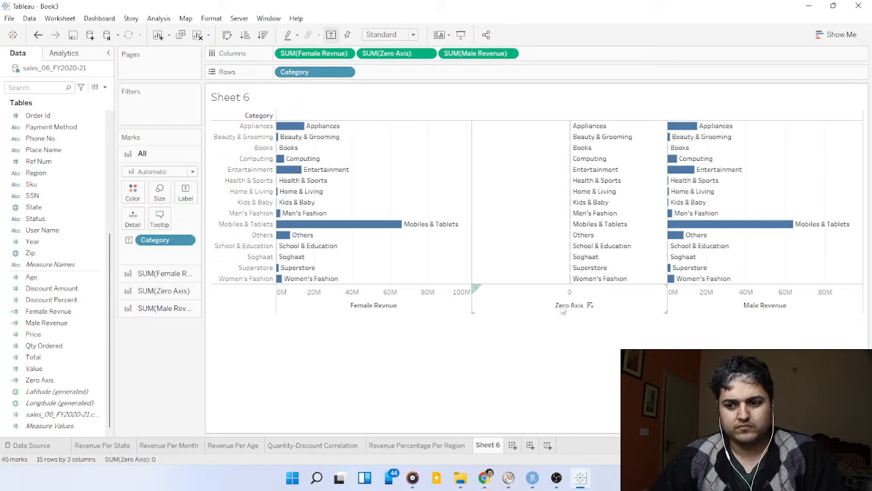
key("alt+Tab")
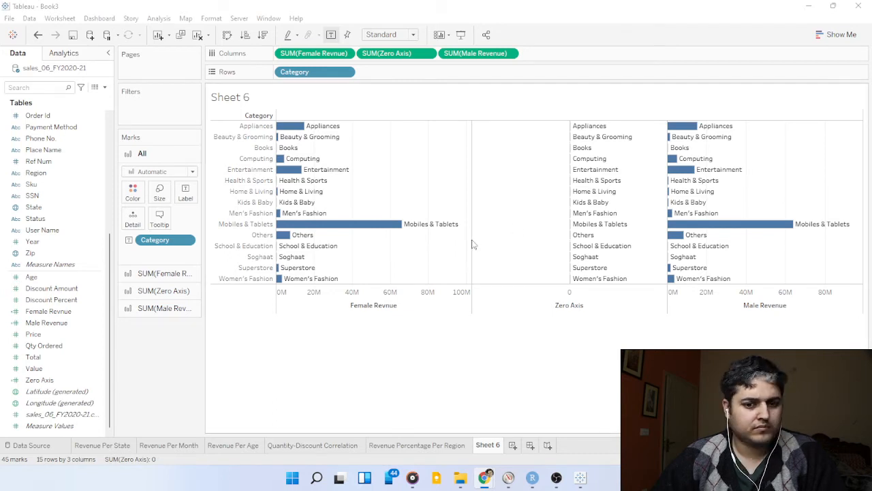
left_click(192, 172)
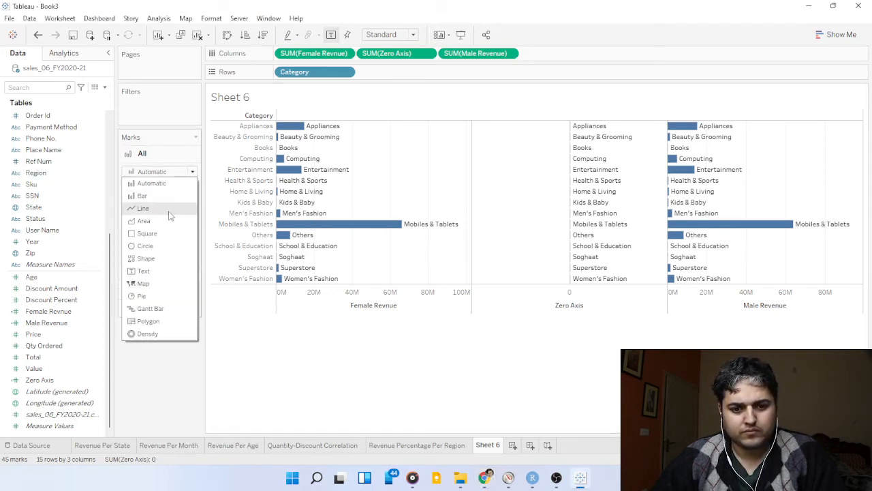
left_click(144, 271)
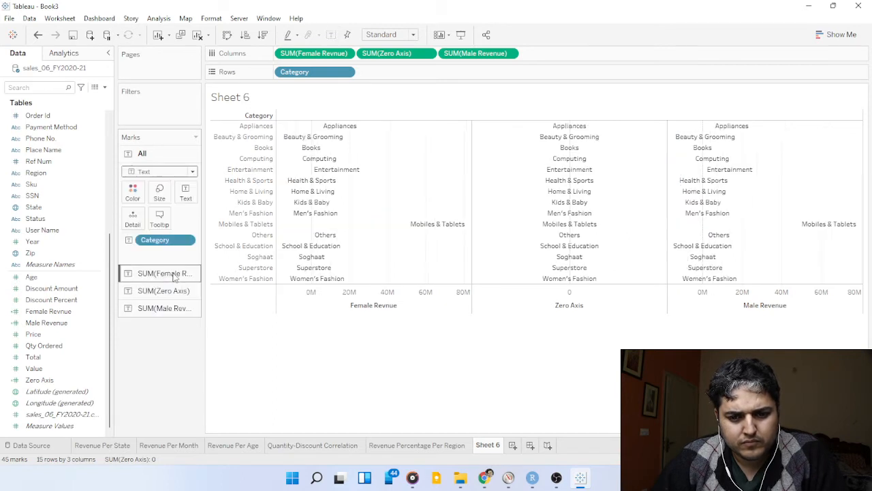
key("alt+Tab")
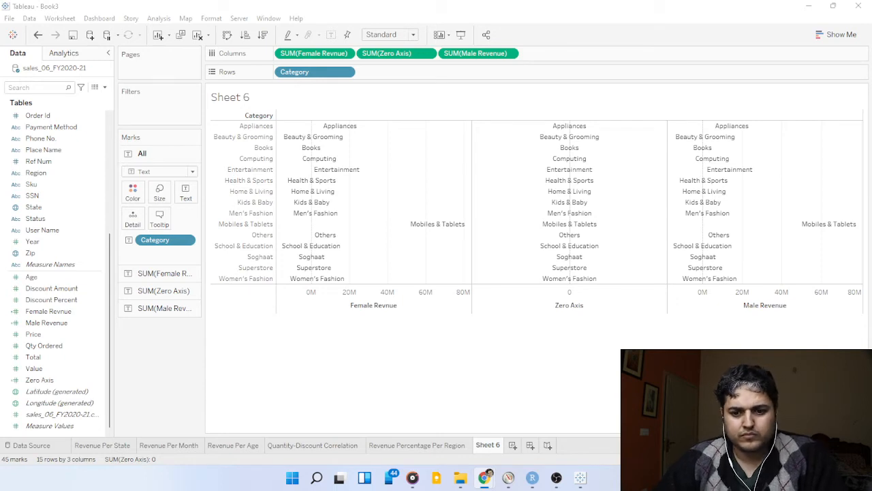
key("alt+Tab")
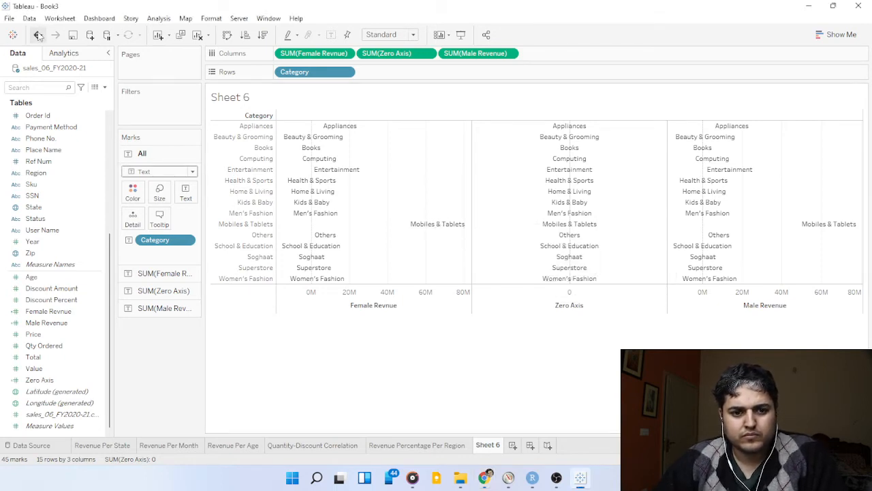
left_click(38, 35)
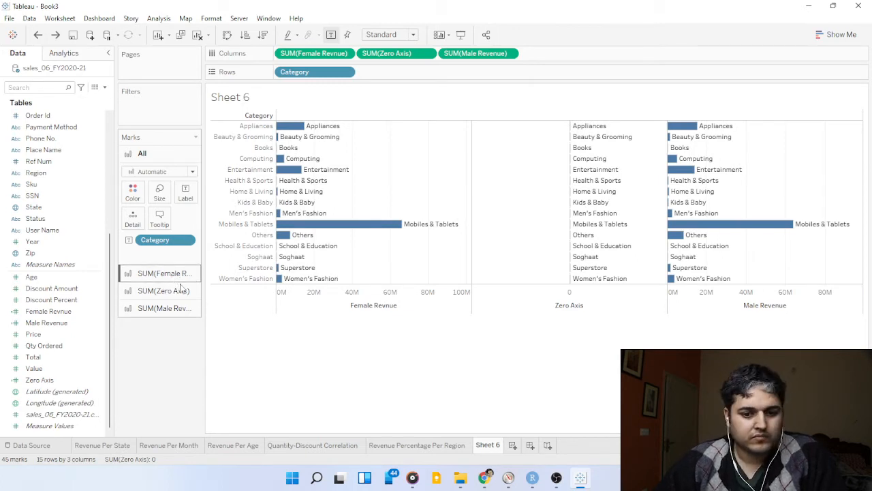
Change the mark type of SUM(Zero Axis) alone to Text.
left_click(181, 291)
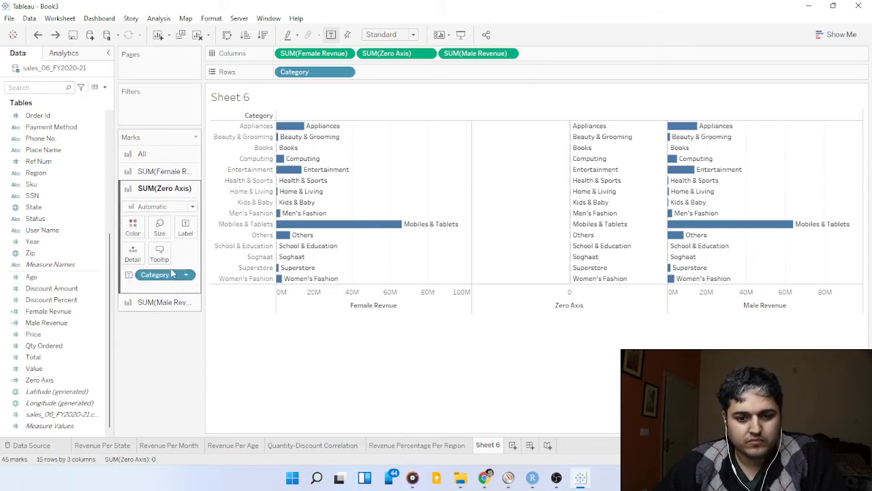
left_click(167, 206)
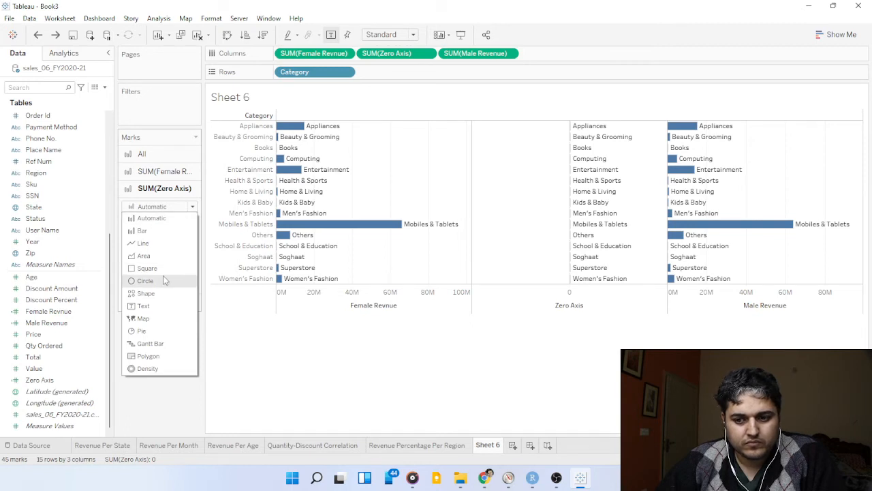
left_click(168, 305)
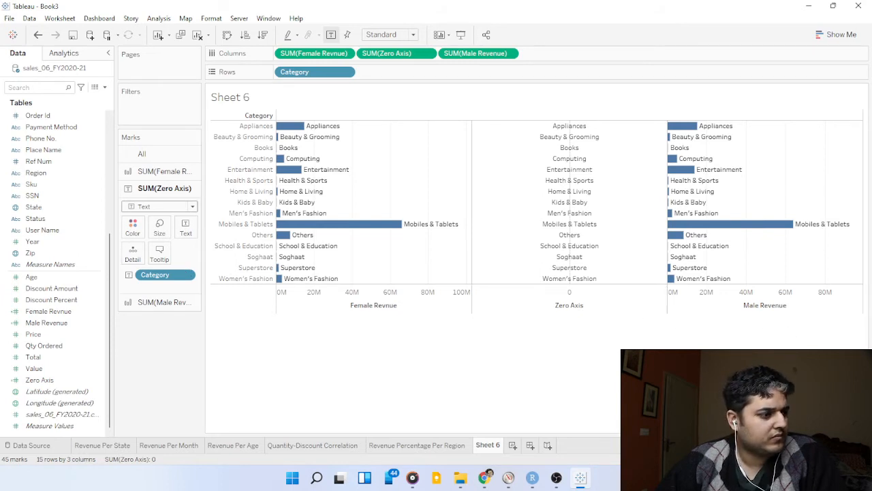
left_click(484, 477)
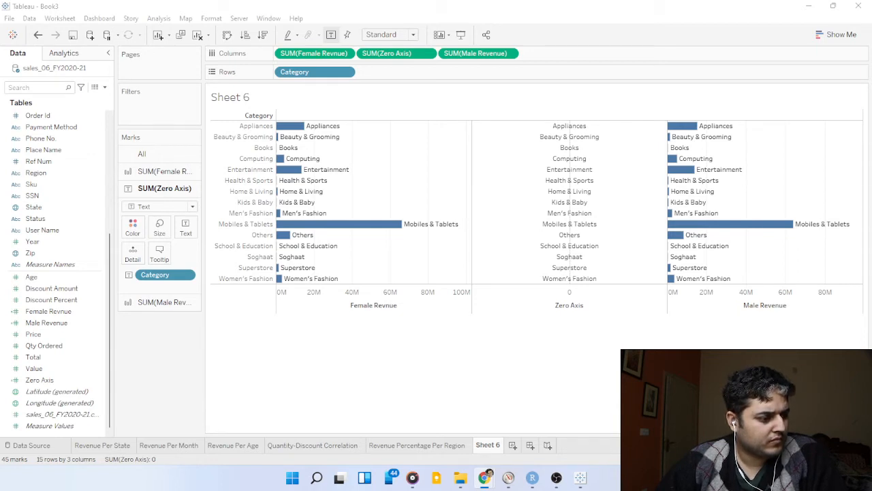
Change the title of the Zero Axis axis to Categories.
left_click(564, 311)
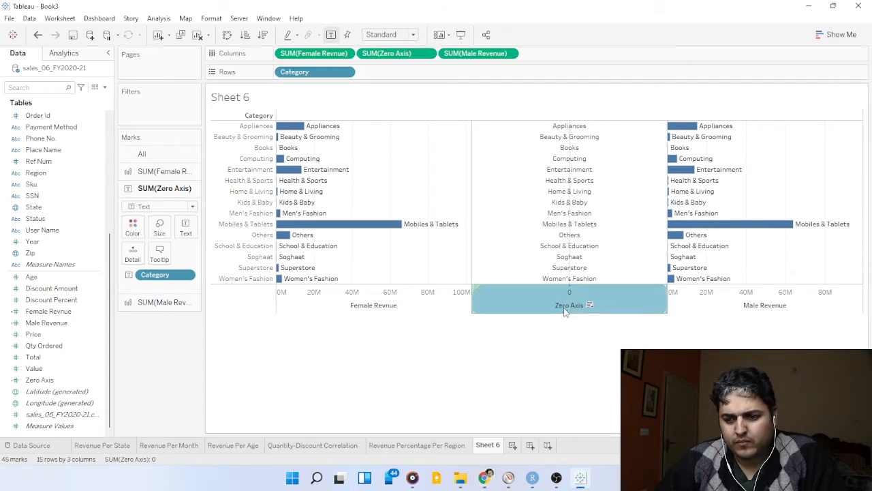
right_click(564, 311)
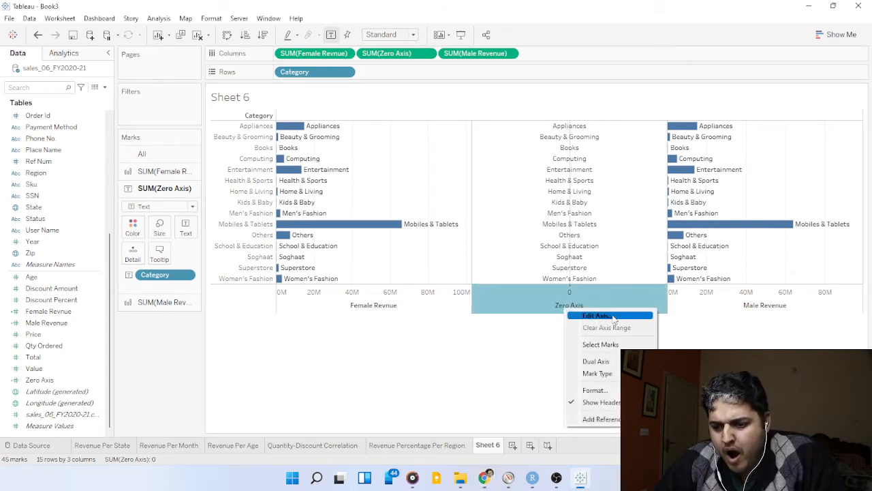
left_click(612, 317)
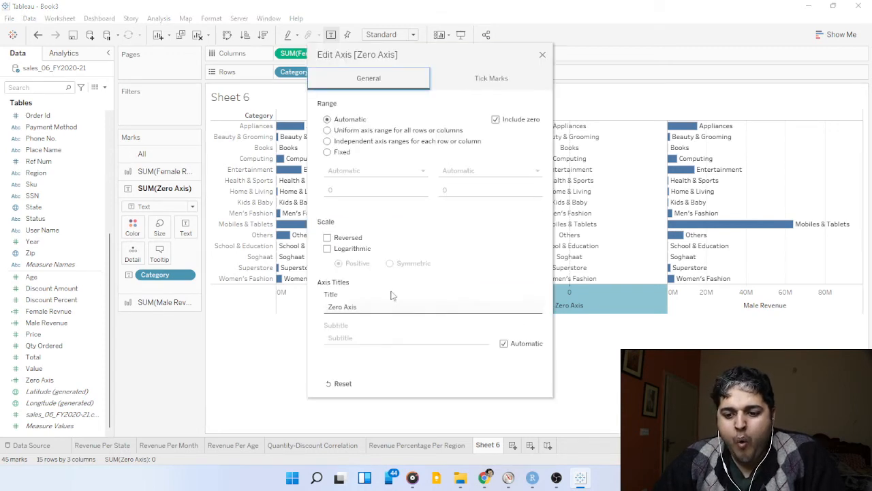
left_click(378, 306)
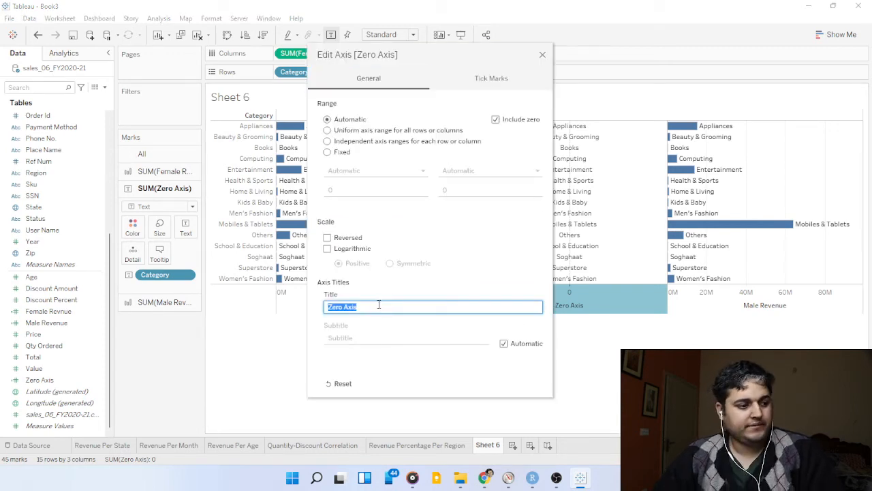
type("Ca")
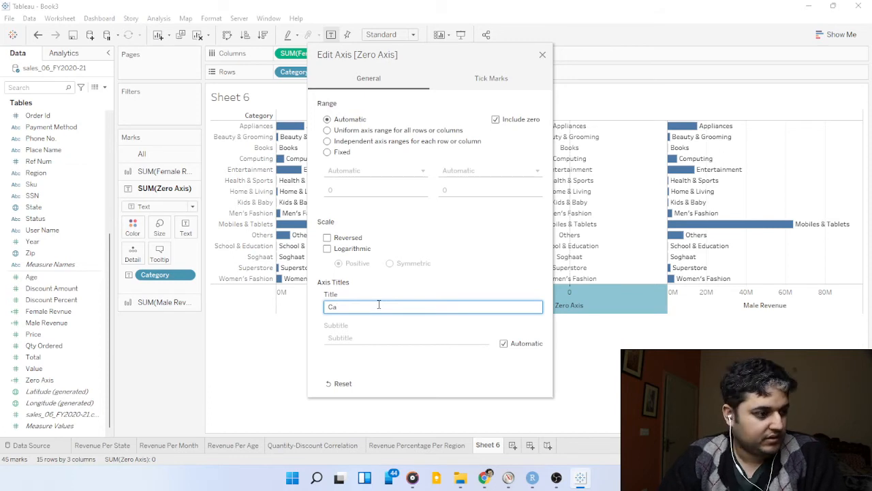
type("te")
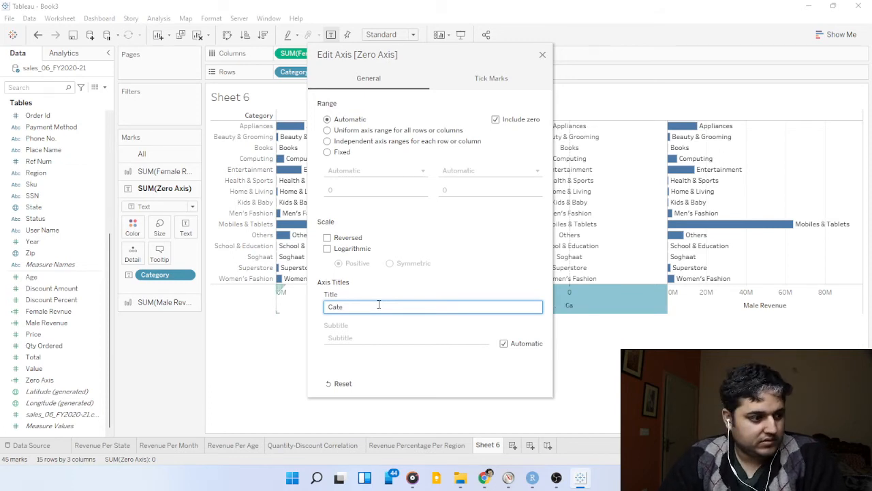
type("gories")
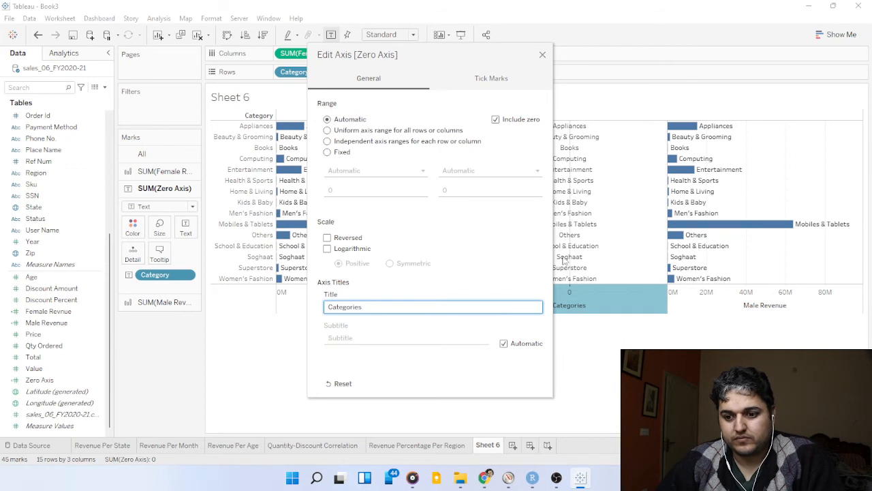
left_click(543, 55)
key("alt+Tab")
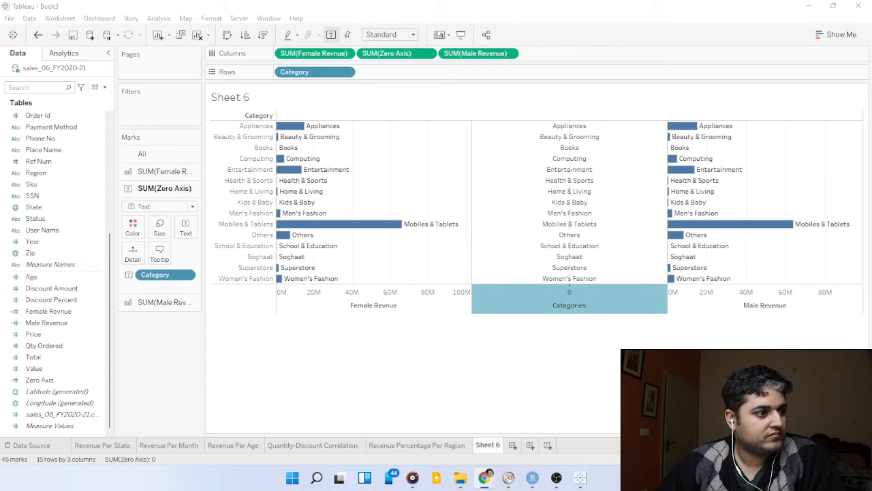
Set both the major and minor tick marks of the Categories axis to None.
right_click(597, 309)
left_click(610, 317)
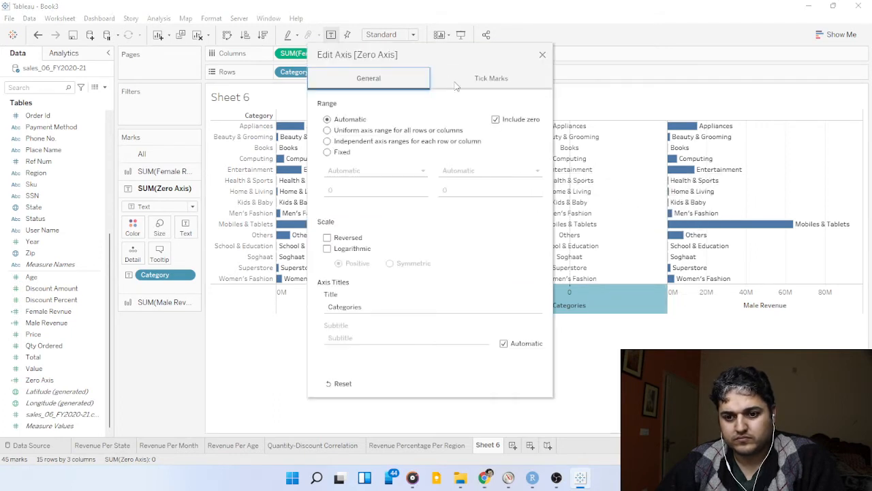
left_click(476, 87)
left_click(341, 142)
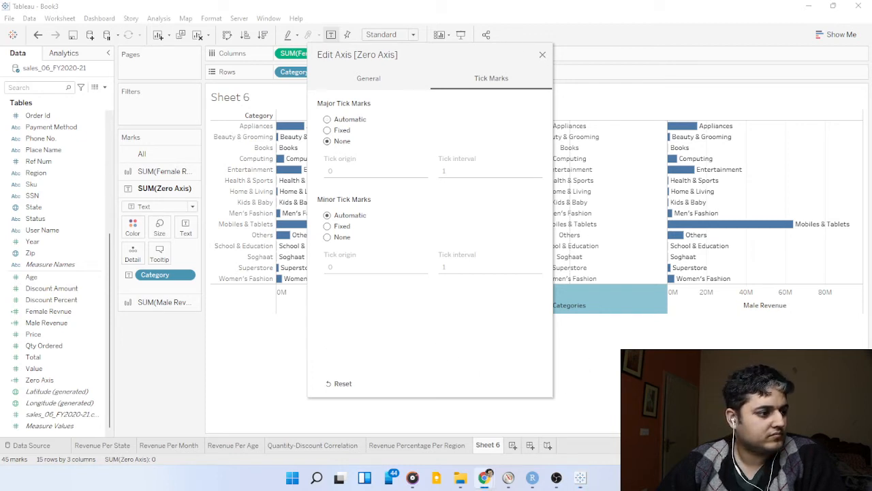
left_click(327, 237)
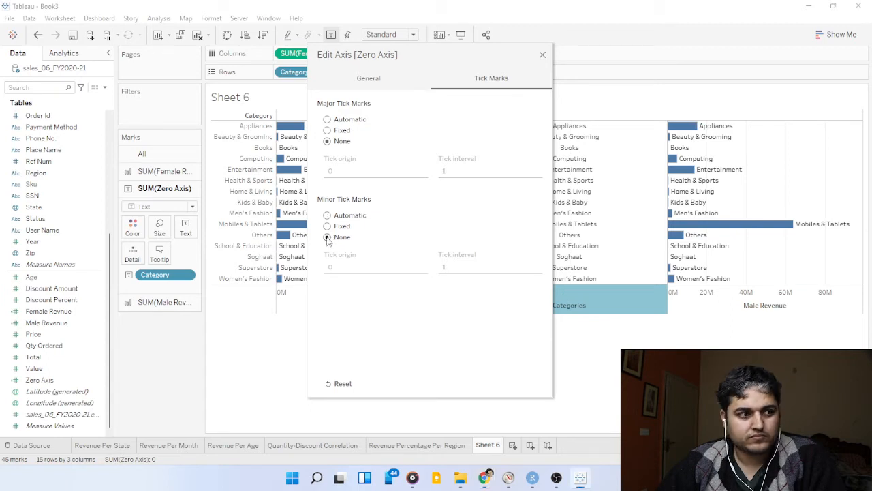
left_click_drag(543, 58, 543, 59)
left_click(543, 56)
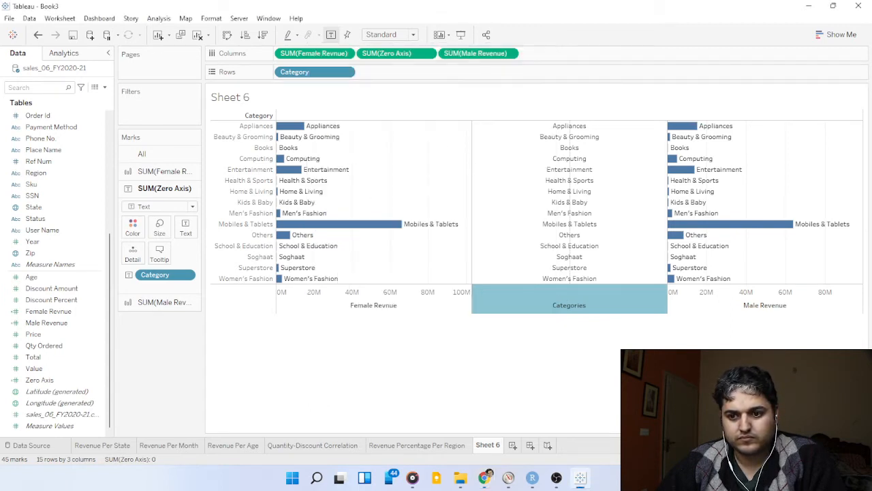
key("alt+Tab")
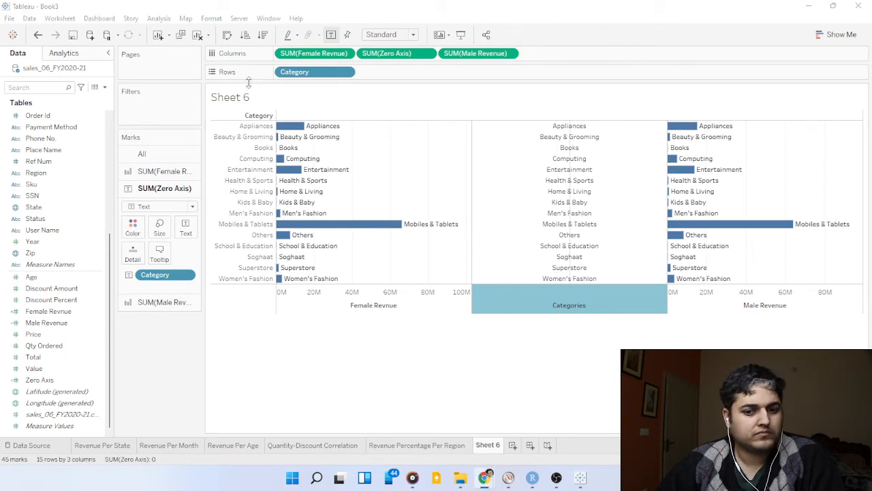
Hide the header of the Category field on the rows.
left_click(344, 77)
left_click(345, 74)
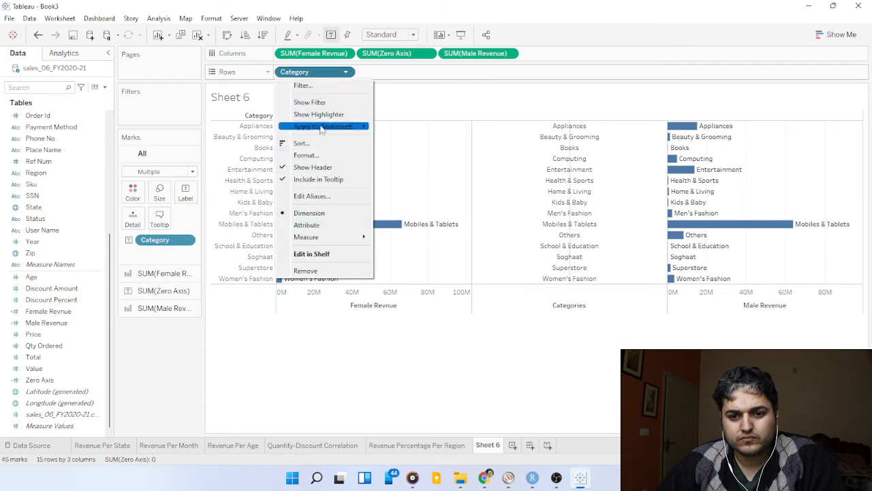
left_click(312, 166)
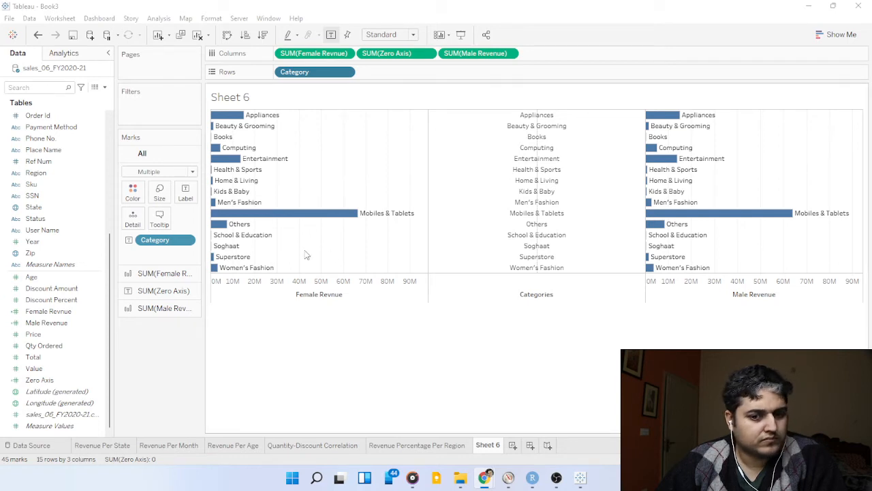
Reverse the scale of the Female Revnue axis.
left_click(332, 297)
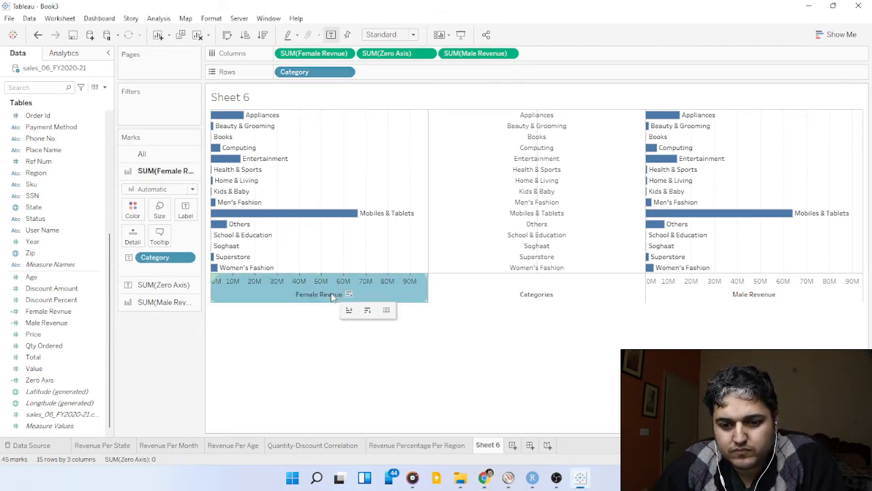
right_click(331, 295)
left_click(354, 303)
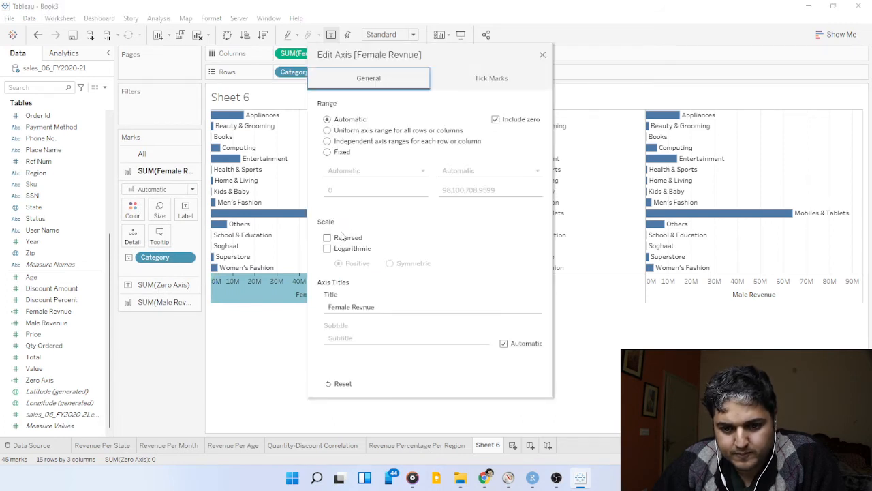
left_click(344, 237)
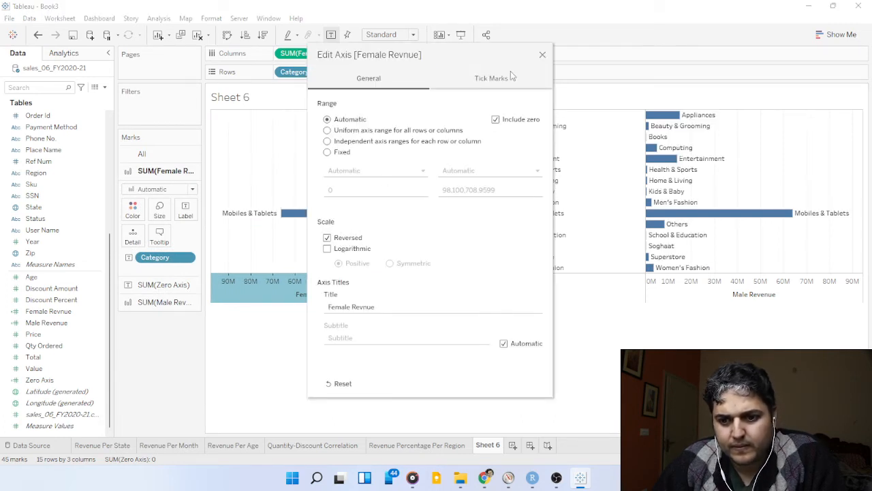
left_click(542, 55)
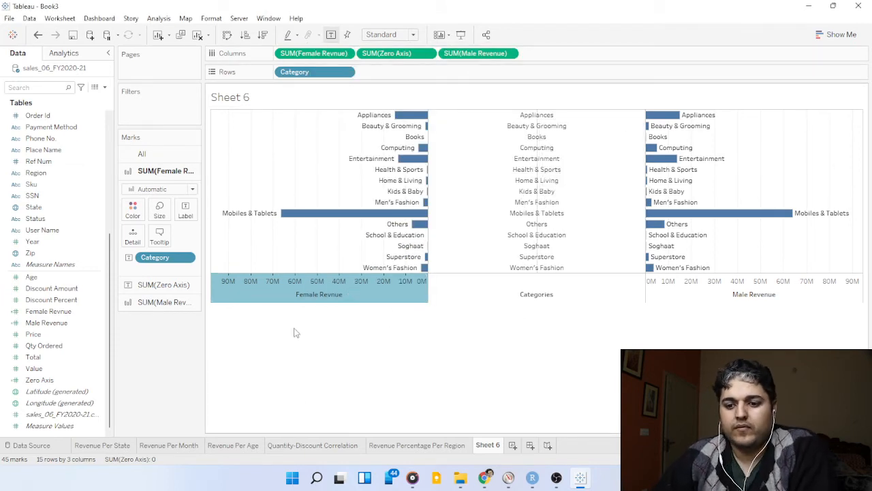
Sort the categories in descending order by Female Revnue.
left_click(357, 375)
left_click(485, 477)
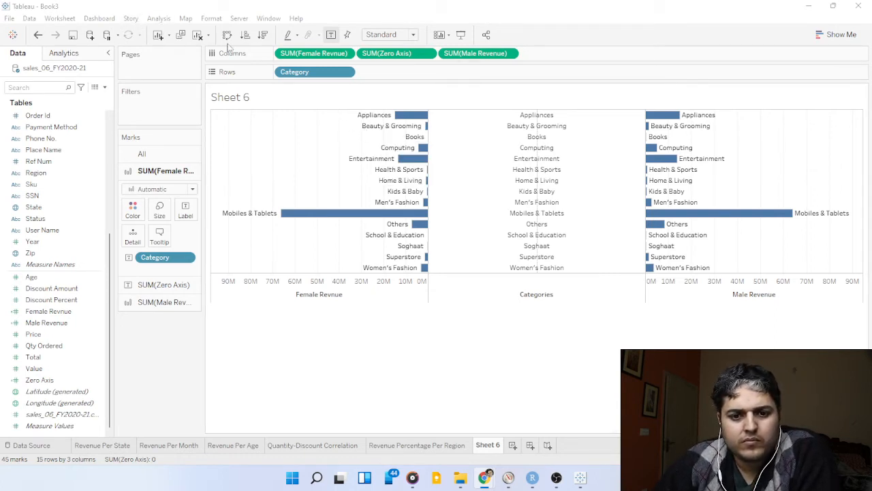
left_click(263, 36)
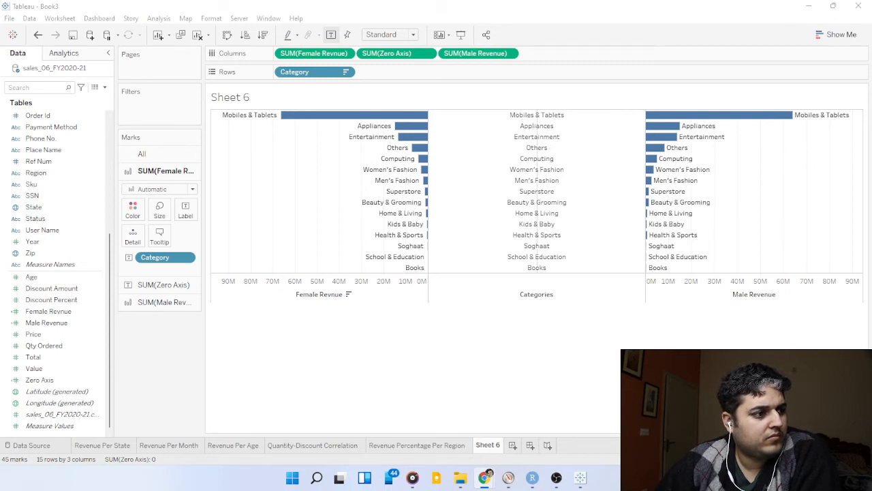
Format the chart's row lines, setting zero lines and reference lines to None.
right_click(319, 249)
left_click(354, 308)
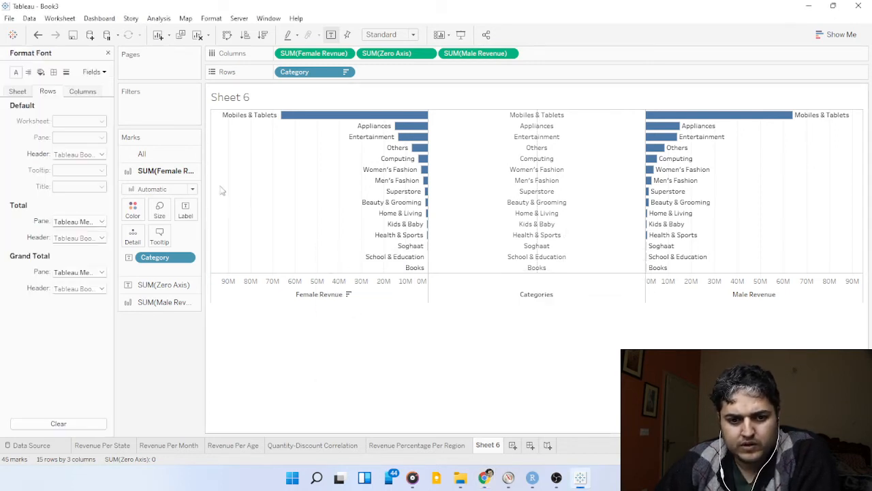
left_click(66, 72)
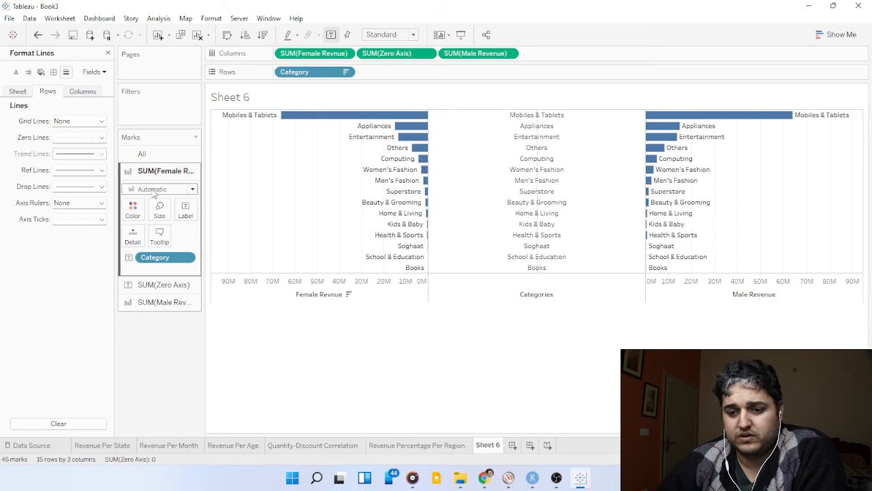
left_click(85, 137)
left_click(85, 152)
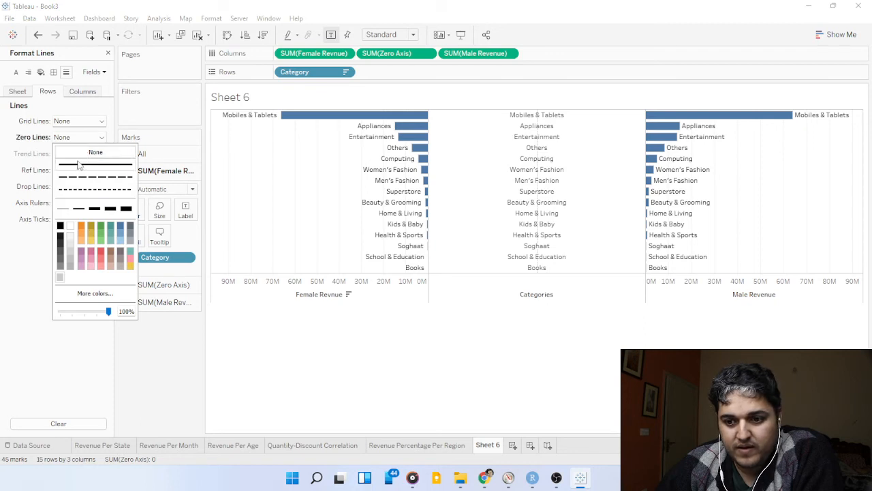
left_click(4, 162)
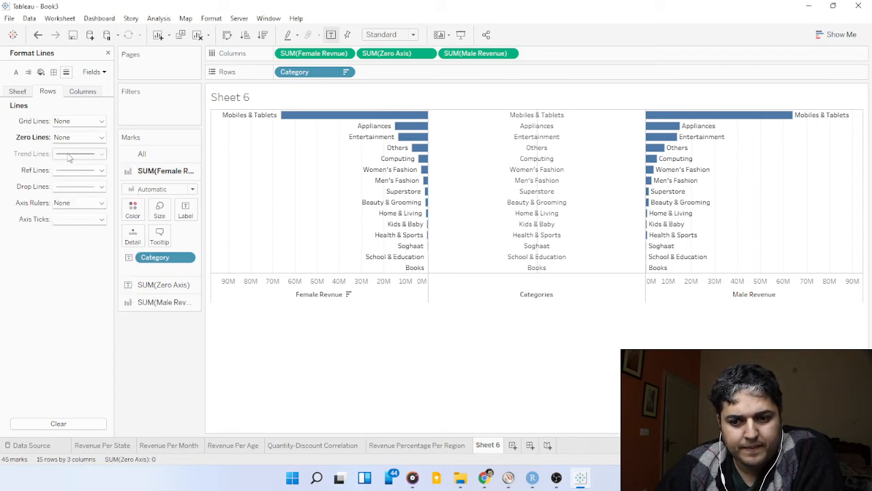
left_click(80, 173)
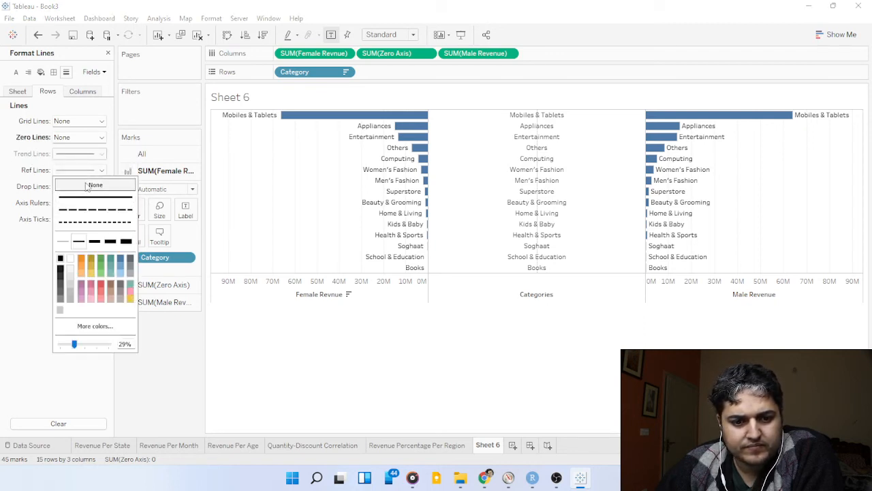
left_click(86, 185)
left_click(25, 265)
Set the zero lines and grid lines of the columns to None.
left_click(88, 94)
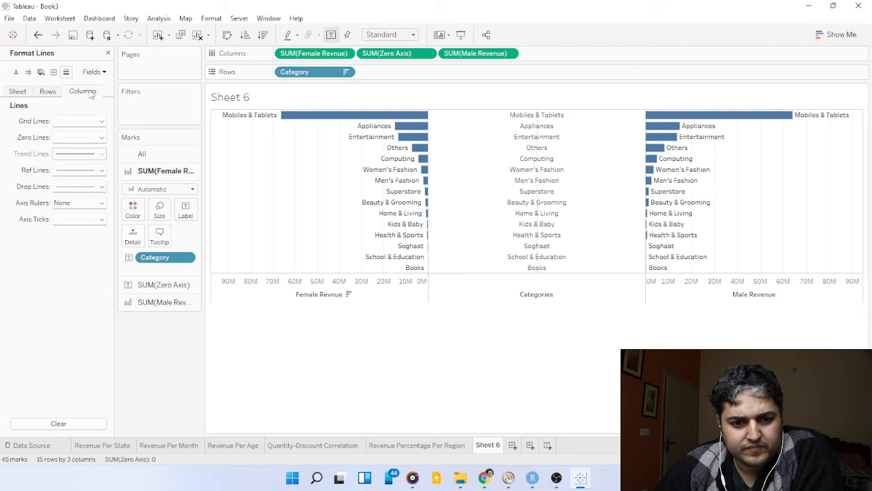
left_click(80, 142)
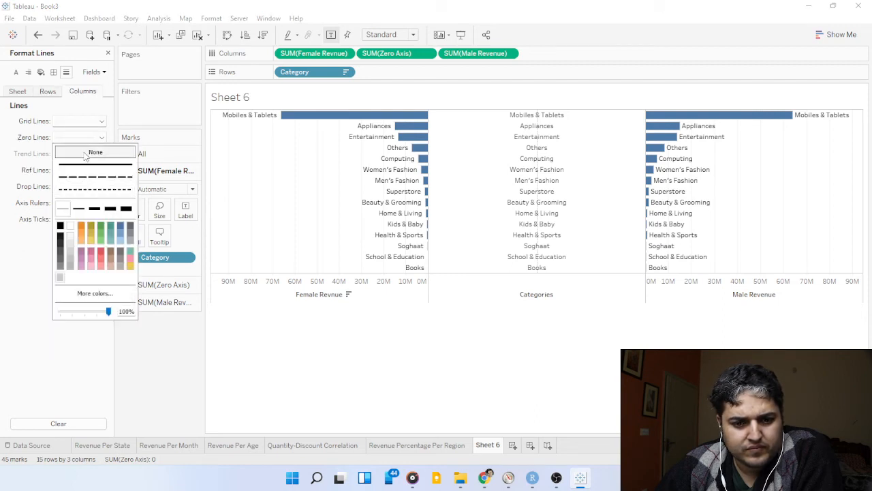
left_click(96, 152)
left_click(82, 121)
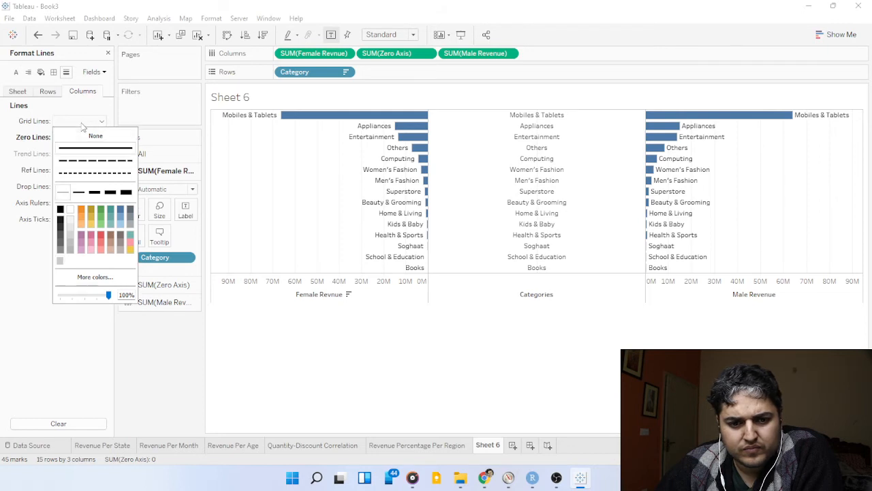
left_click(96, 136)
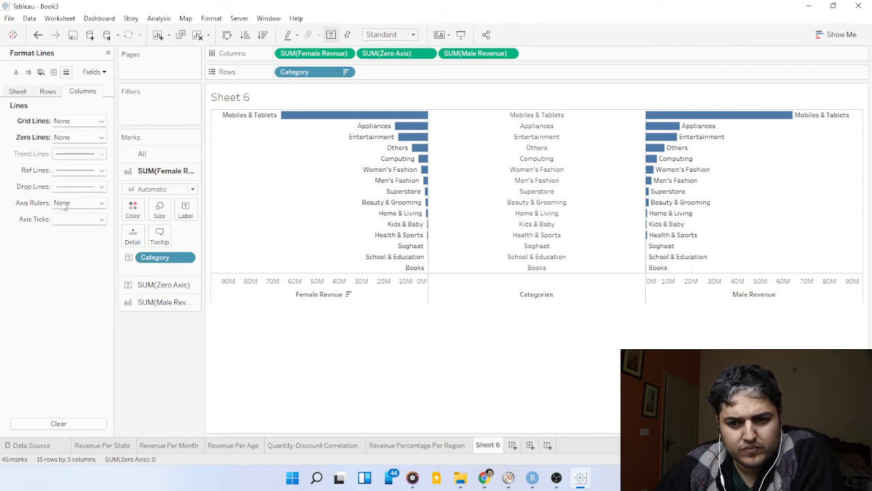
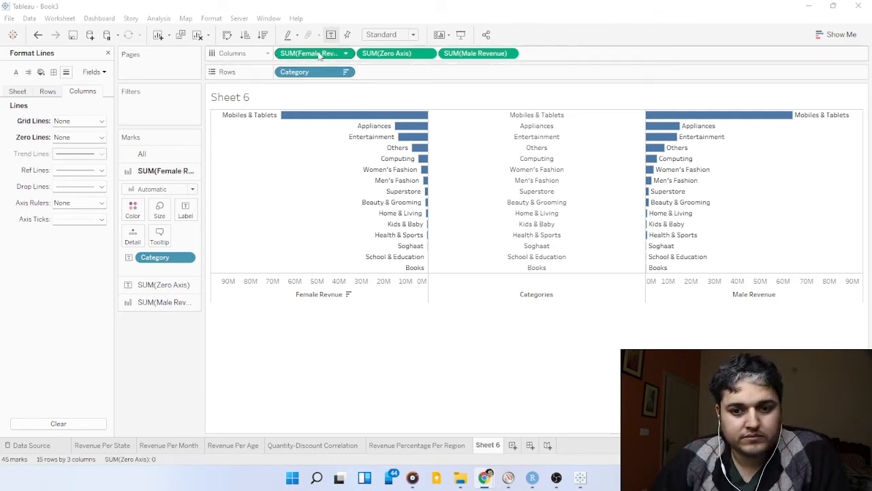
Color the female revenue bars by the sum of Female Revnue, using the Green-Gold palette.
mouse_move(327, 53)
left_mouse_down()
mouse_move(130, 211)
mouse_move(138, 211)
left_mouse_up()
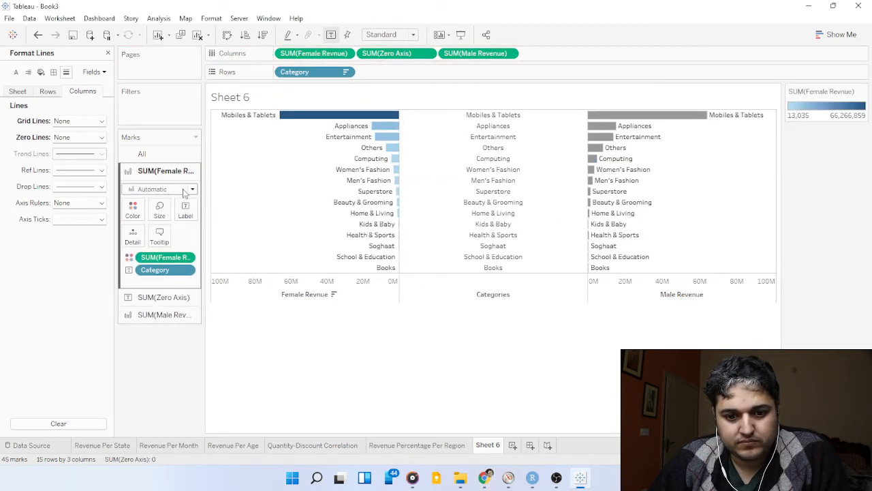
left_click(142, 213)
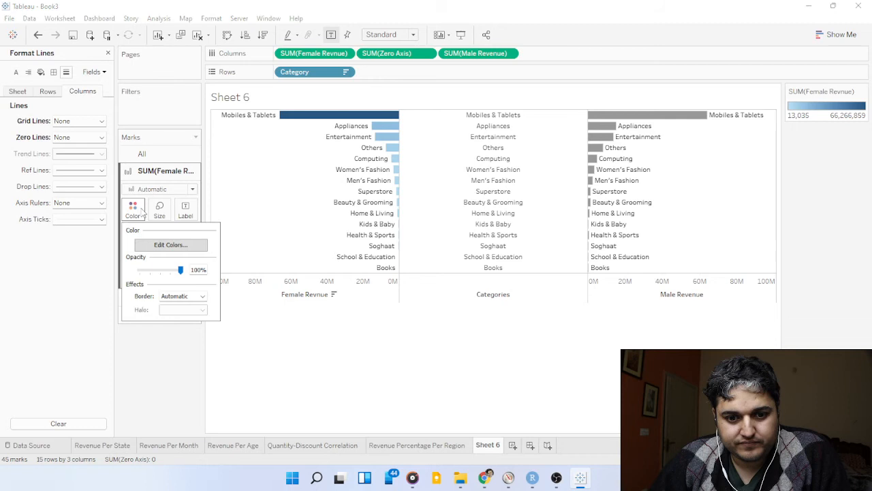
left_click(175, 246)
left_click(447, 193)
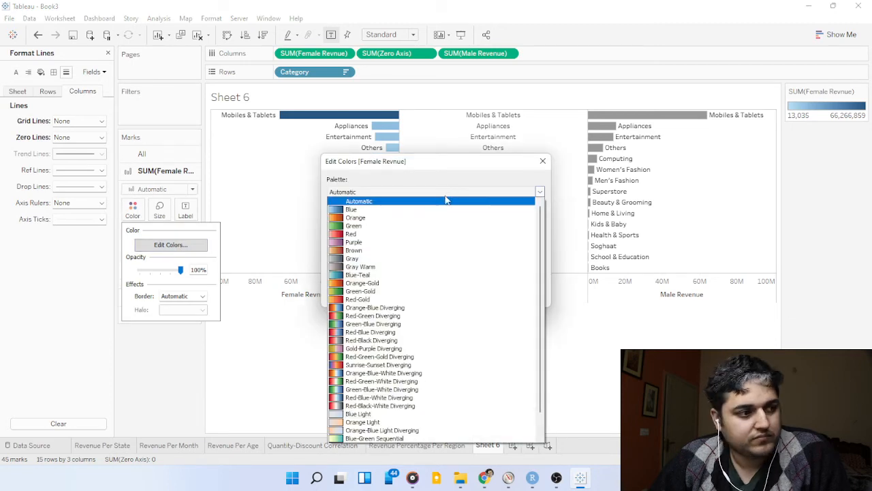
left_click(374, 291)
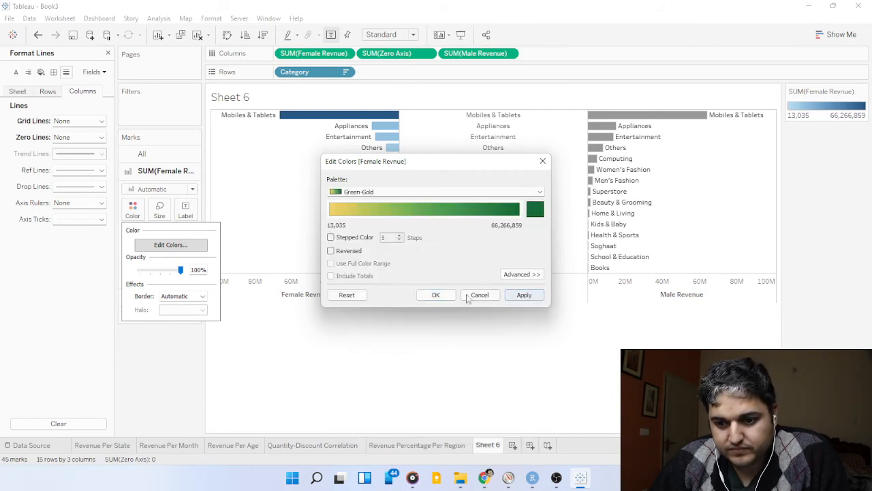
left_click(439, 295)
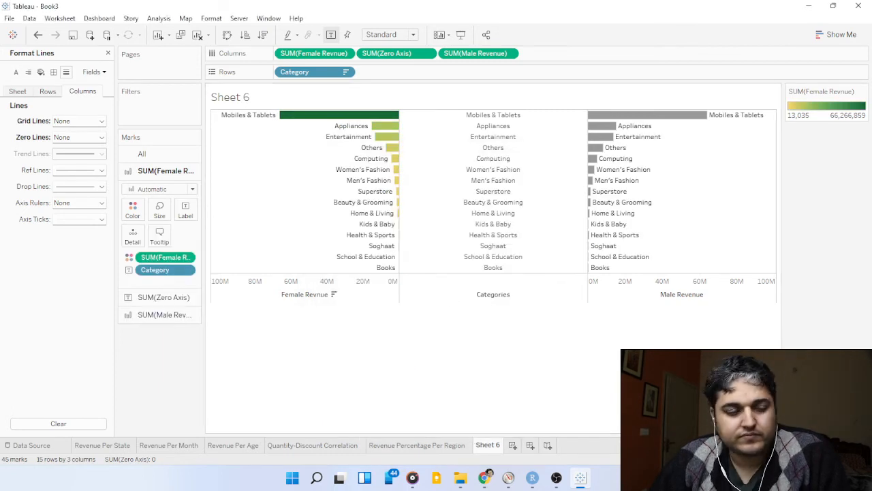
key("alt+Tab")
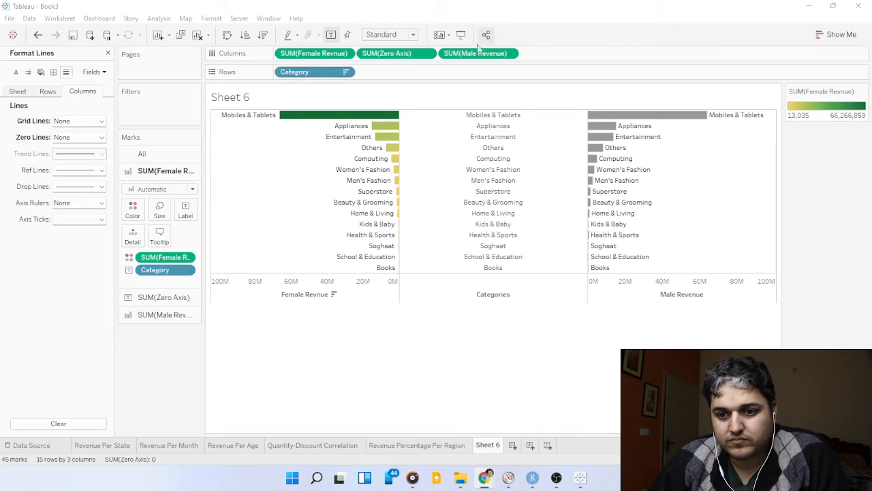
left_click(477, 53)
left_click_drag(460, 69, 134, 210)
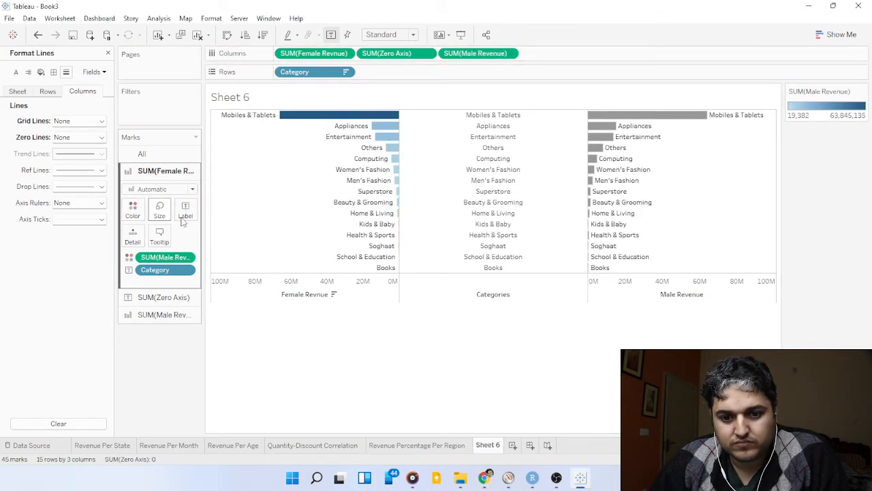
left_click(134, 211)
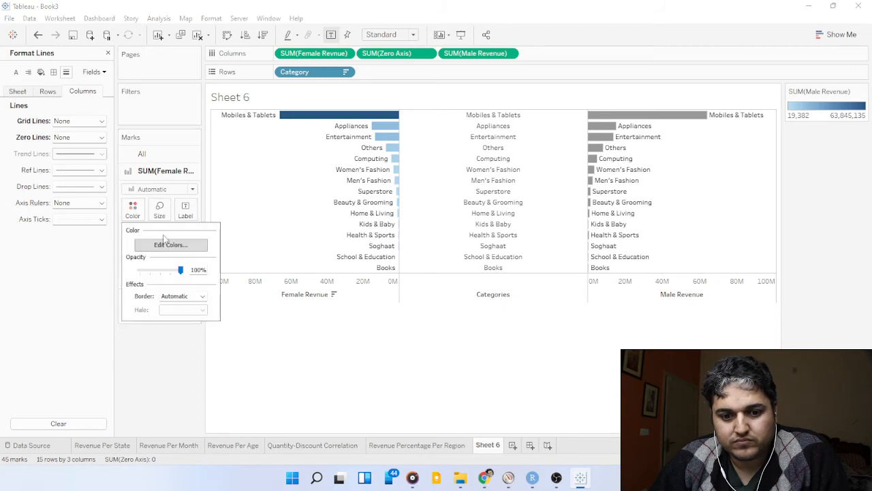
left_click(179, 245)
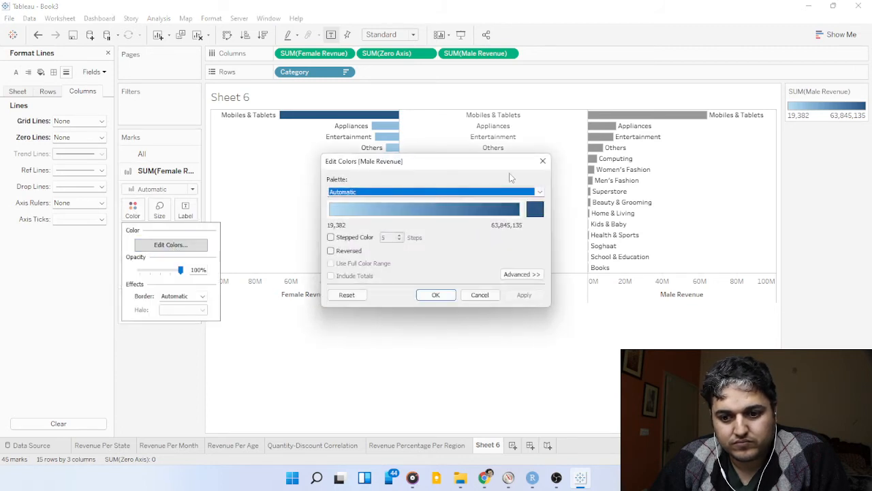
left_click(543, 160)
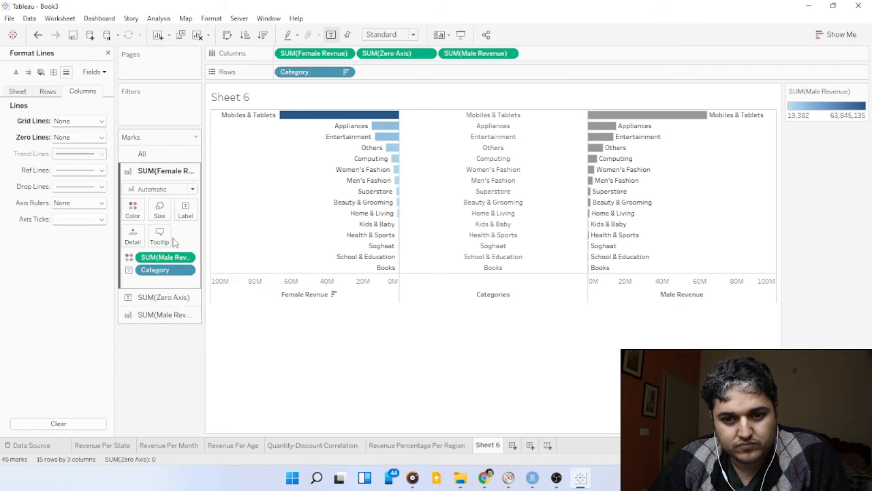
left_click(37, 35)
Color the male revenue bars by the sum of Male Revenue, using the Green-Gold palette.
left_click(163, 314)
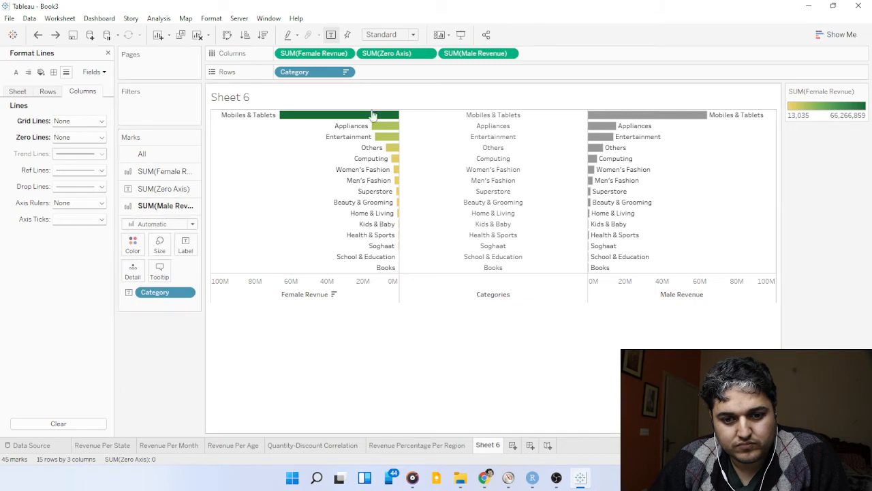
left_click_drag(464, 54, 143, 242)
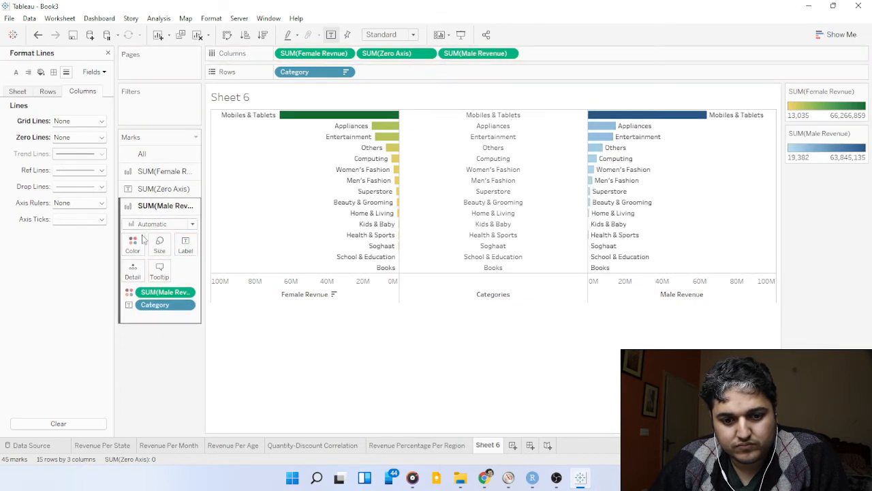
left_click(135, 245)
left_click(170, 280)
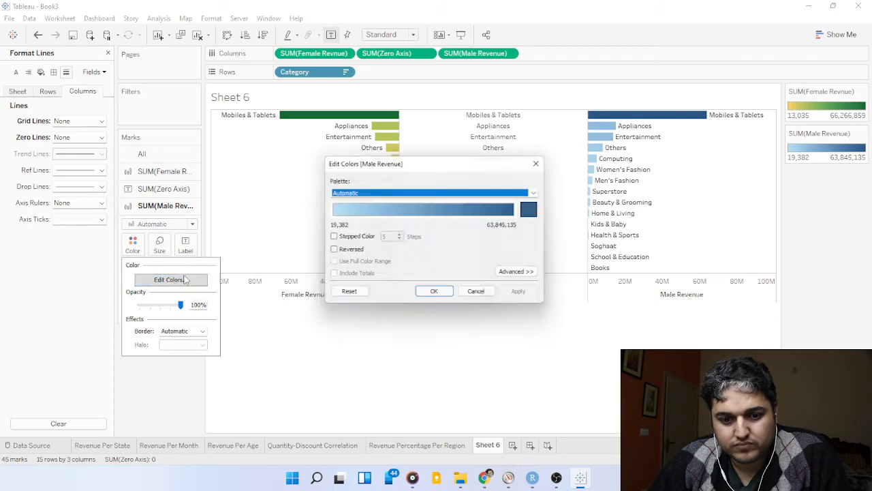
left_click(397, 194)
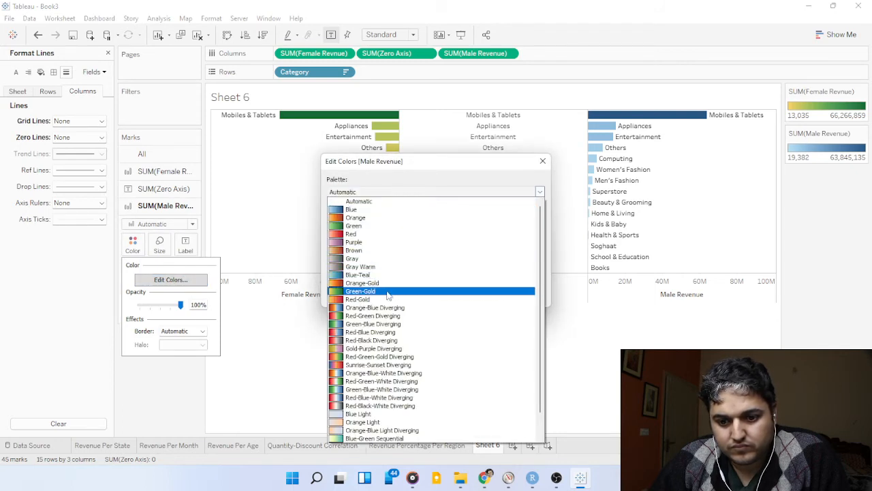
left_click(390, 294)
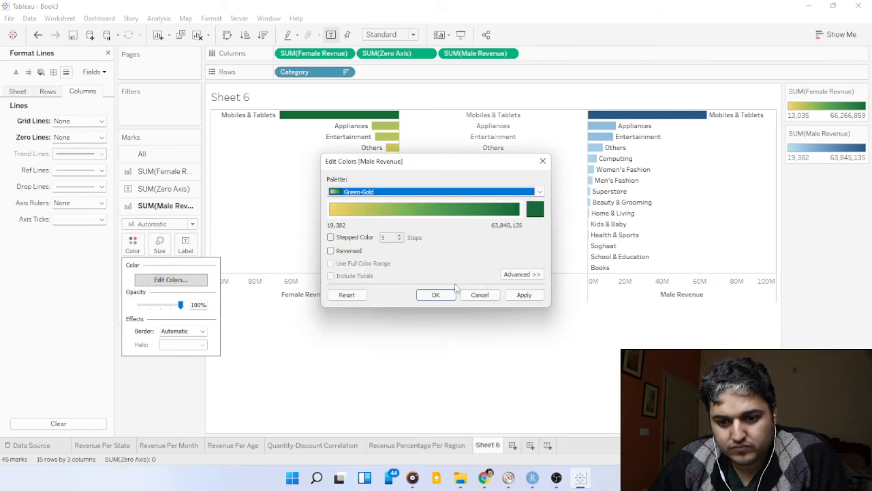
left_click(525, 295)
left_click(439, 297)
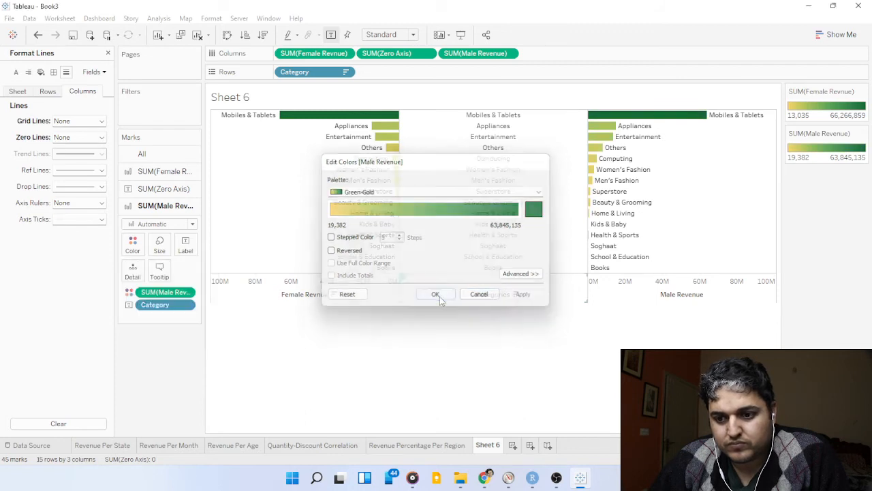
key("alt+Tab")
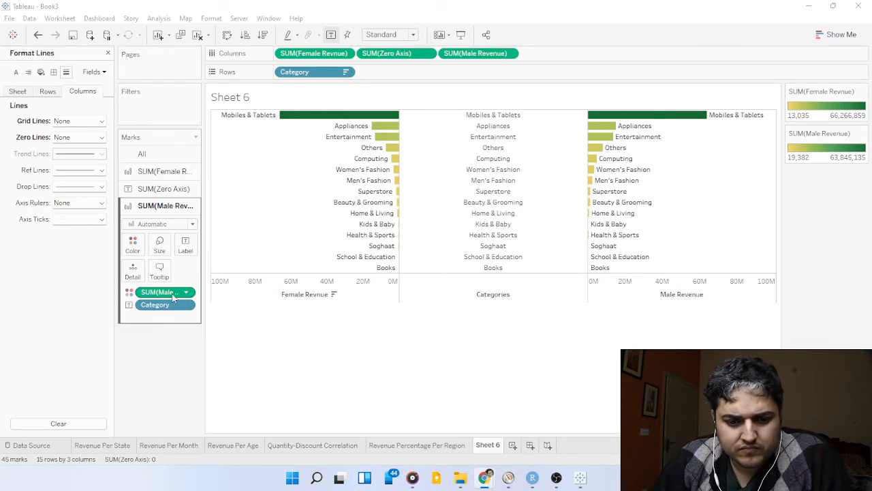
Label the male revenue bars with the sum of Male Revenue in place of the Category labels.
left_click_drag(173, 294, 186, 246)
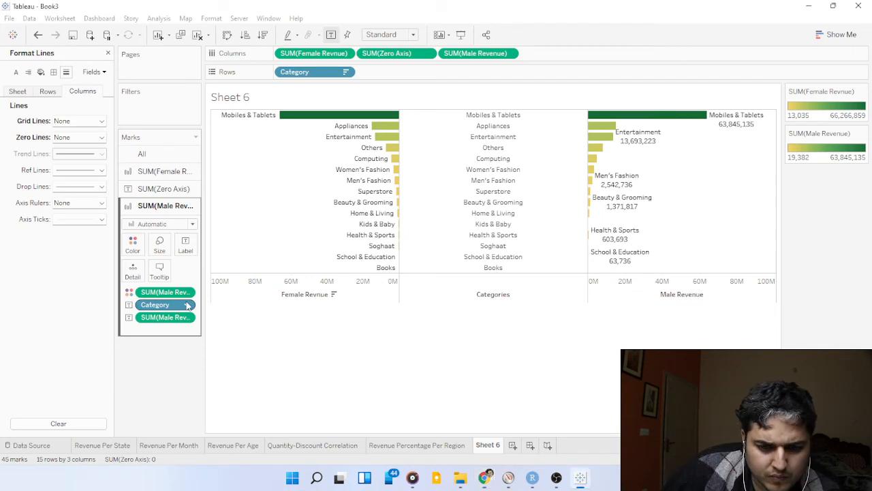
left_click(185, 308)
left_click(129, 305)
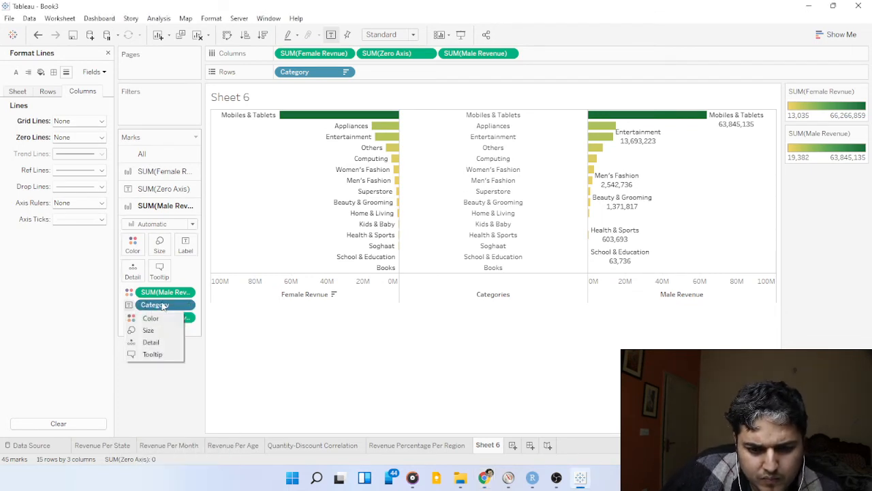
left_click_drag(154, 304, 151, 357)
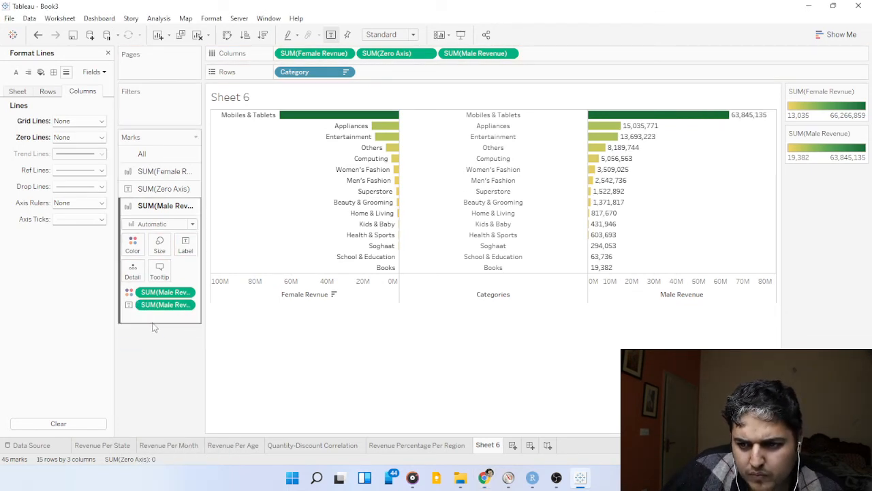
Replace the Category labels on the female revenue bars with the sum of Female Revnue.
left_click(163, 172)
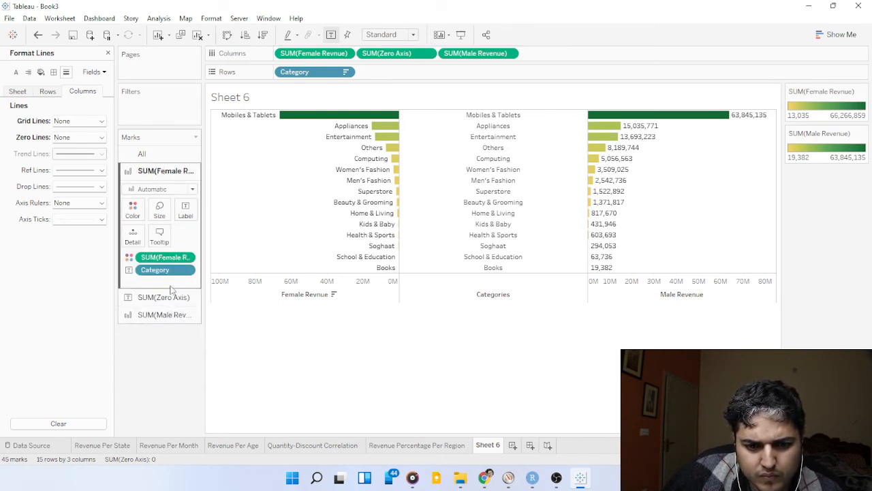
left_click_drag(175, 274, 169, 340)
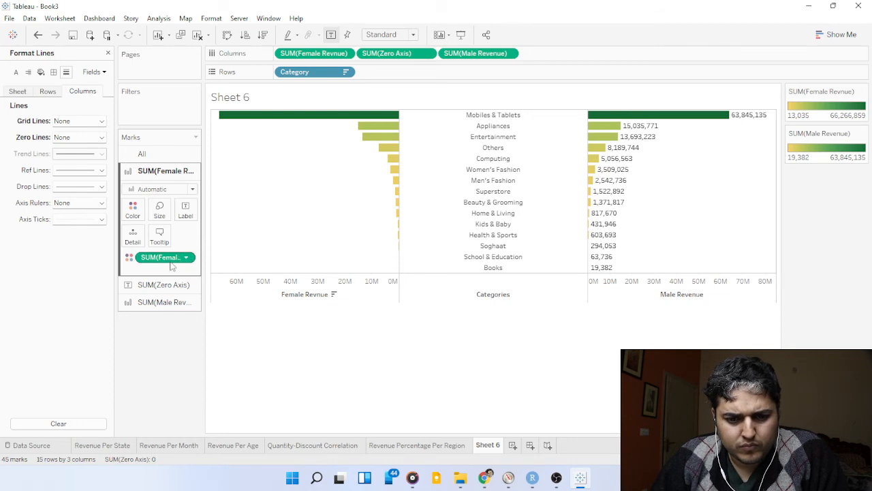
left_click_drag(168, 262, 186, 211)
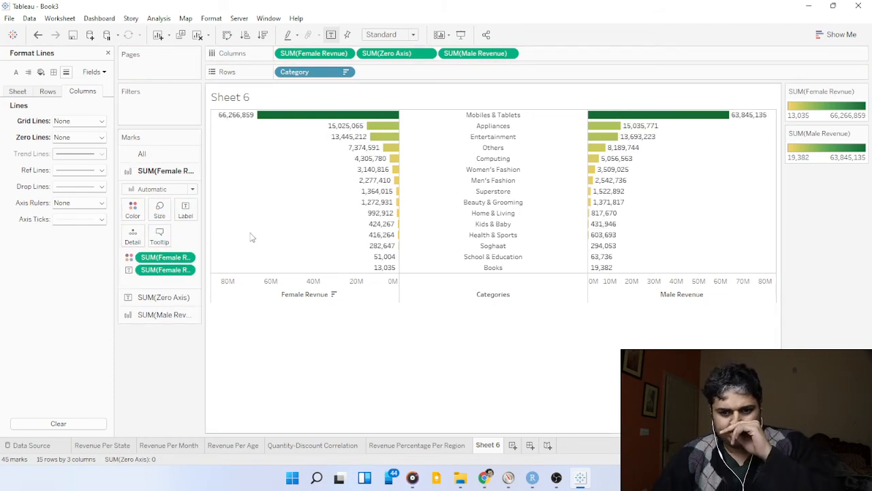
key("alt+Tab")
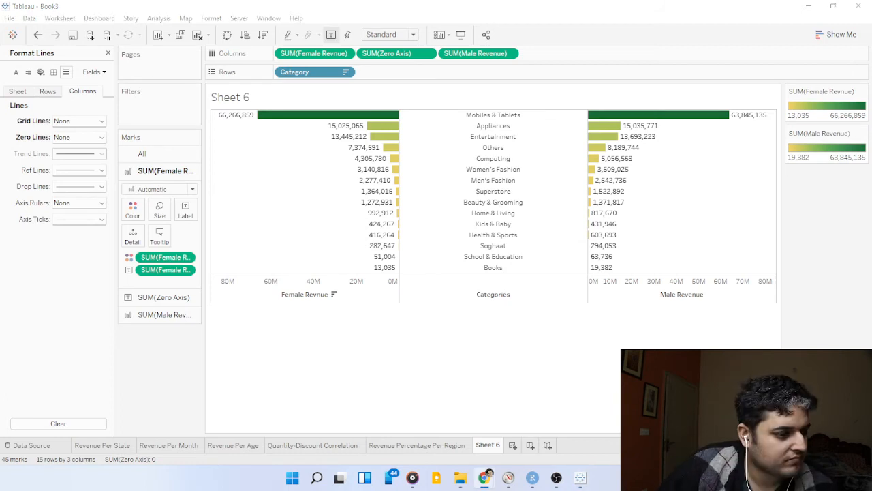
Rename Sheet 6 as "Revenue Per Catogery".
left_click(494, 446)
double_click(493, 446)
mouse_move(493, 444)
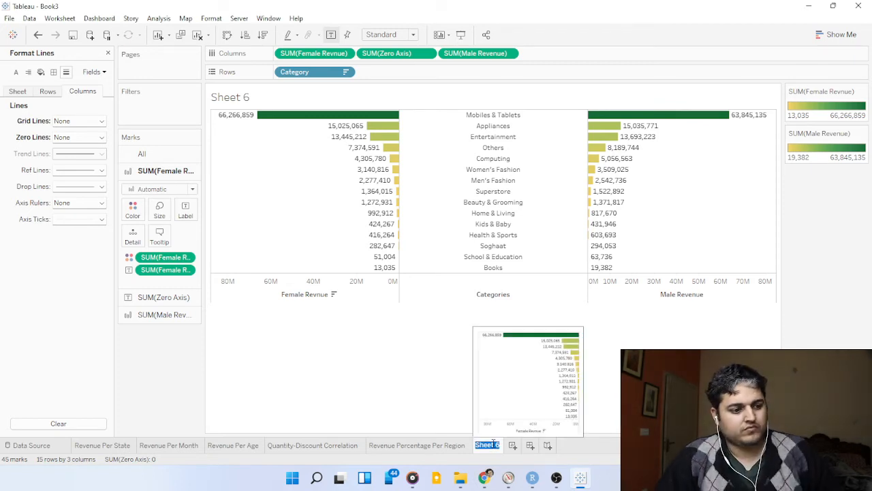
type("Reven")
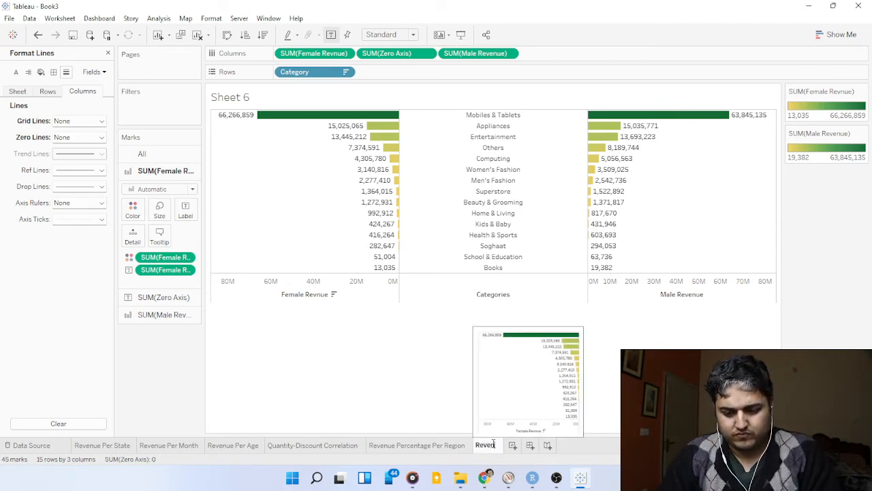
type("ue Per ")
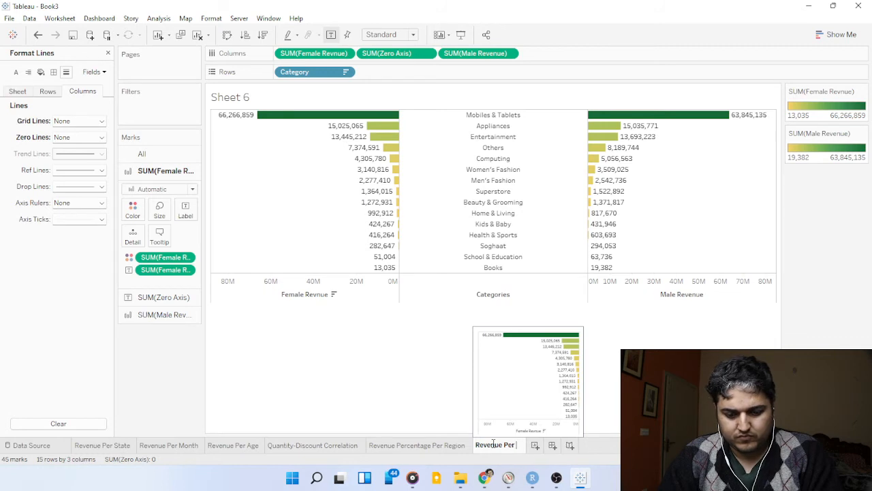
type("Catogory")
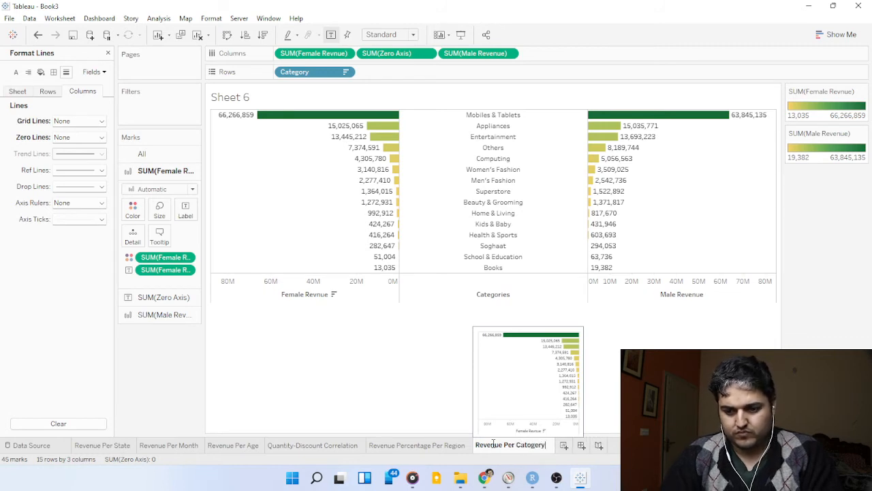
key("Return")
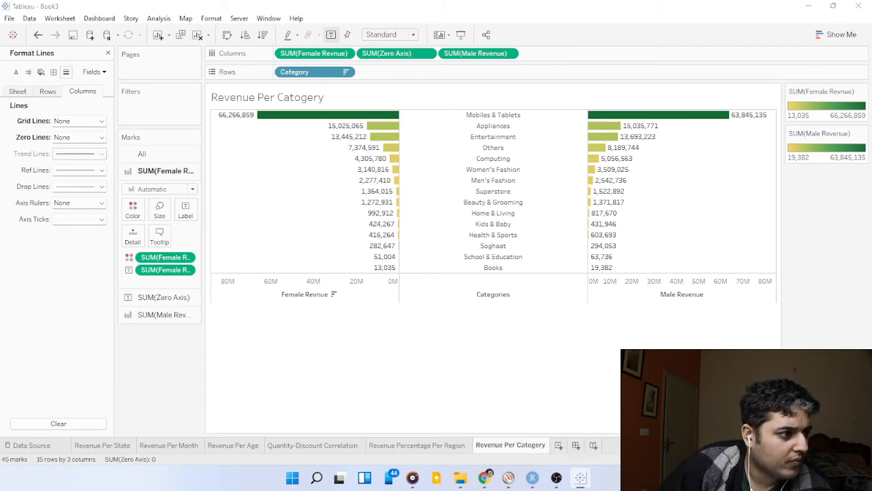
Format the SUM(Total) labels on the Revenue Per State map as Currency (Custom) with 0 decimal places.
left_click(102, 445)
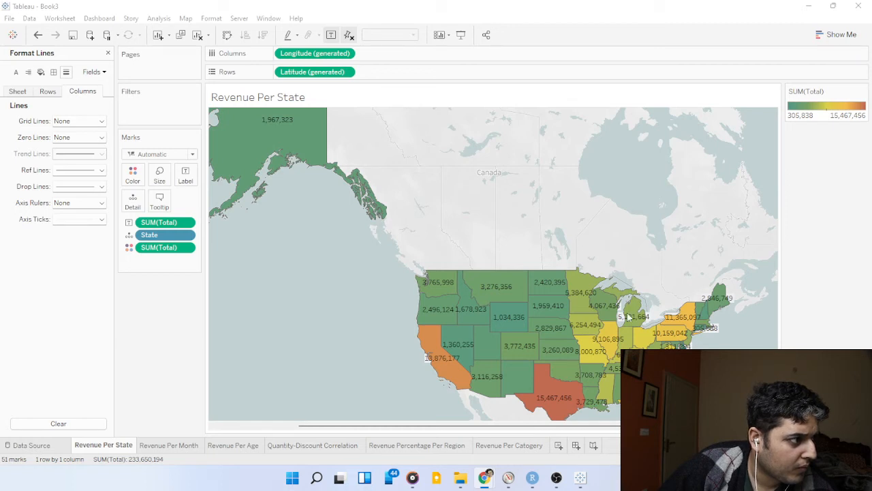
left_click(187, 223)
left_click(188, 283)
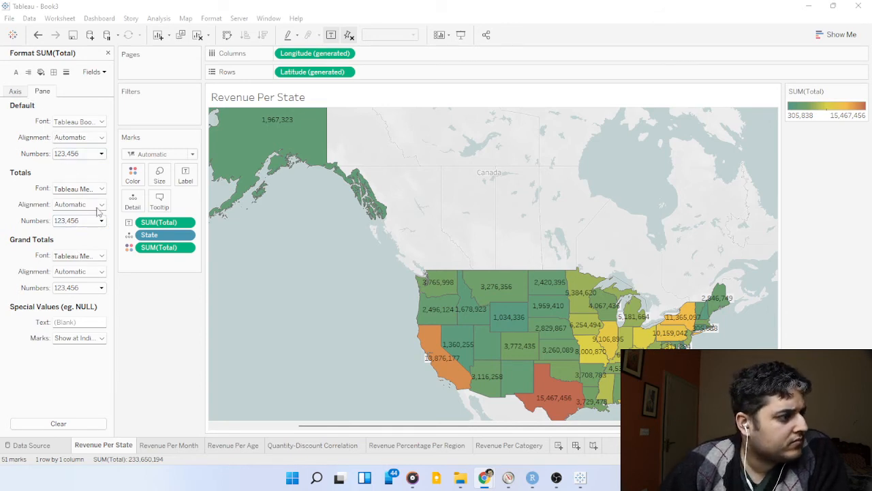
left_click(99, 154)
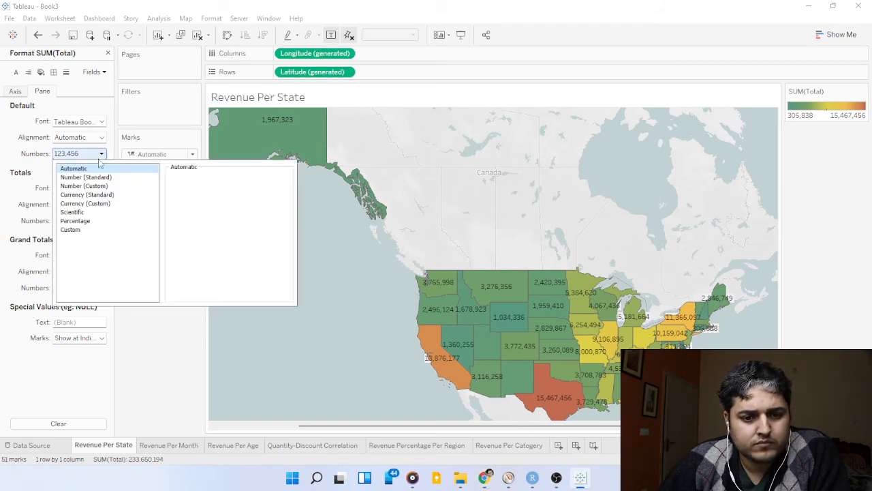
left_click(108, 204)
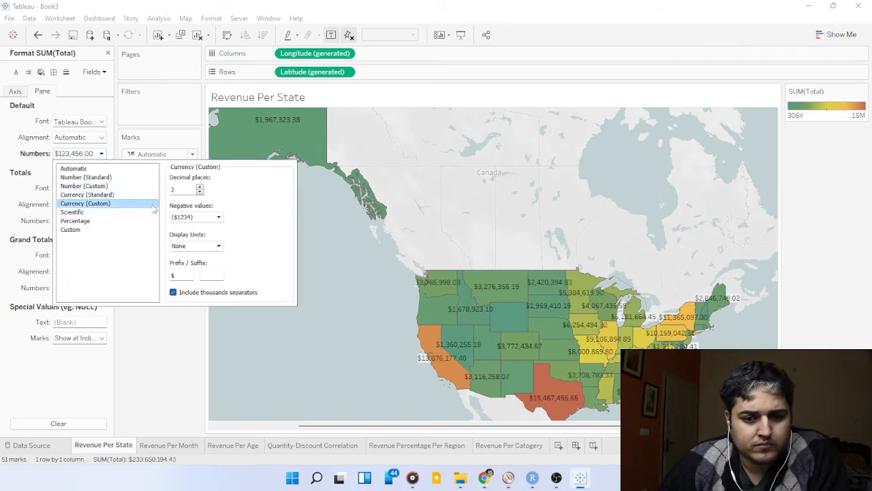
left_click(200, 193)
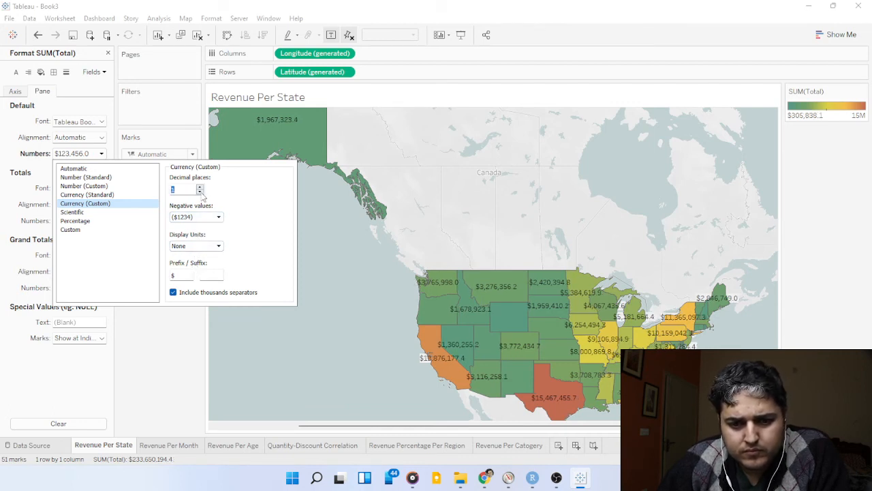
left_click(200, 192)
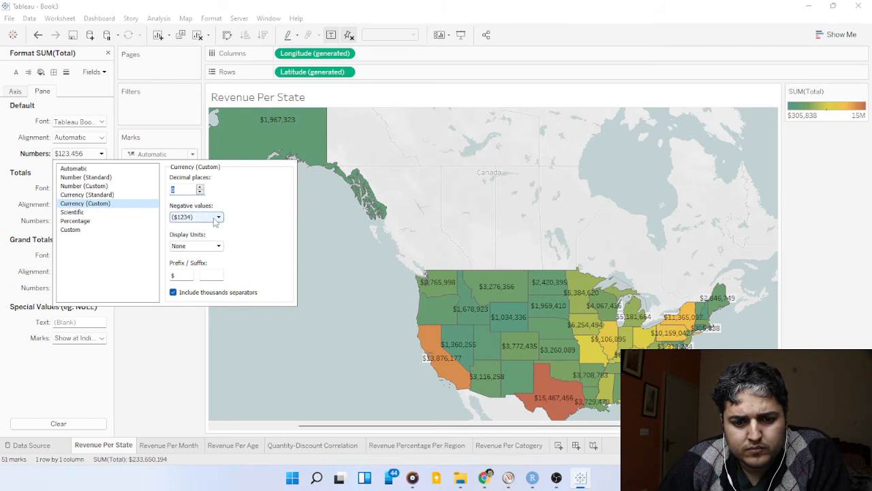
Set the display units of the SUM(Total) labels on the Revenue Per State map to Millions (M).
left_click(871, 333)
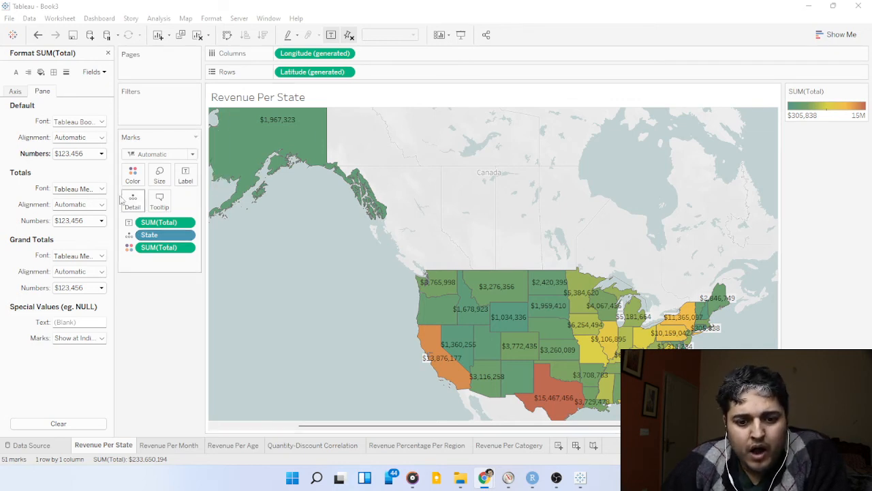
left_click(101, 154)
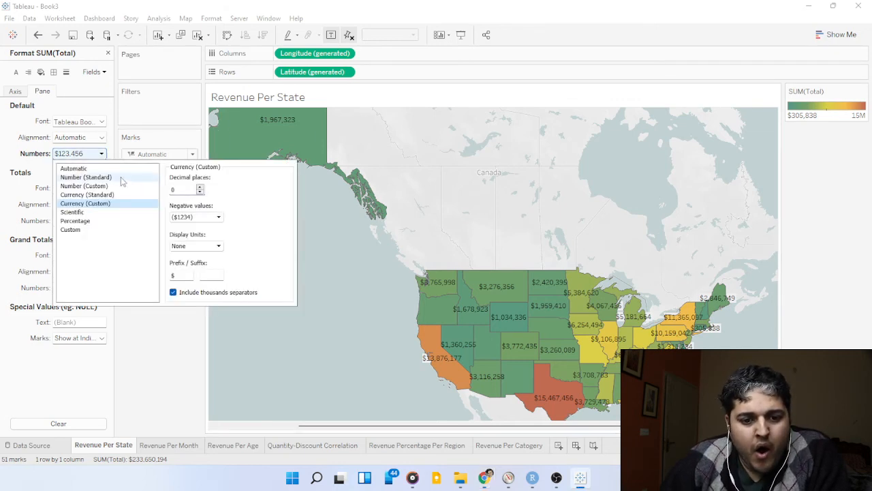
left_click(218, 249)
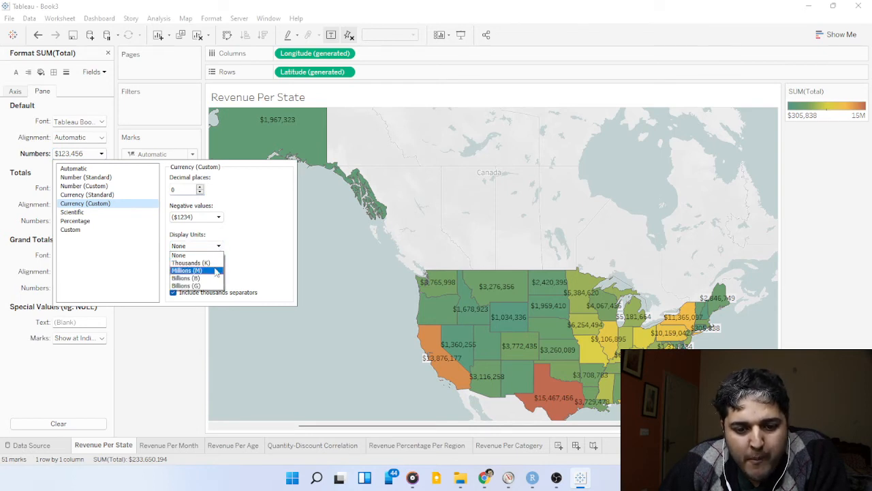
left_click(215, 271)
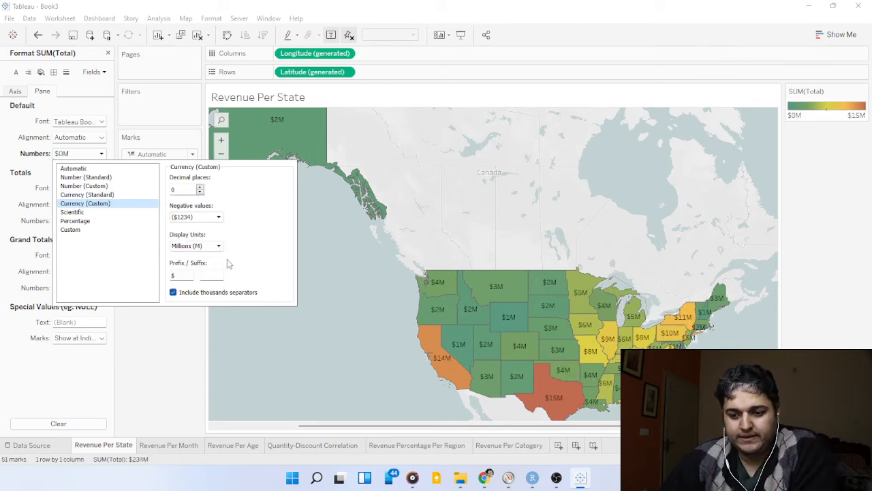
key("alt+Tab")
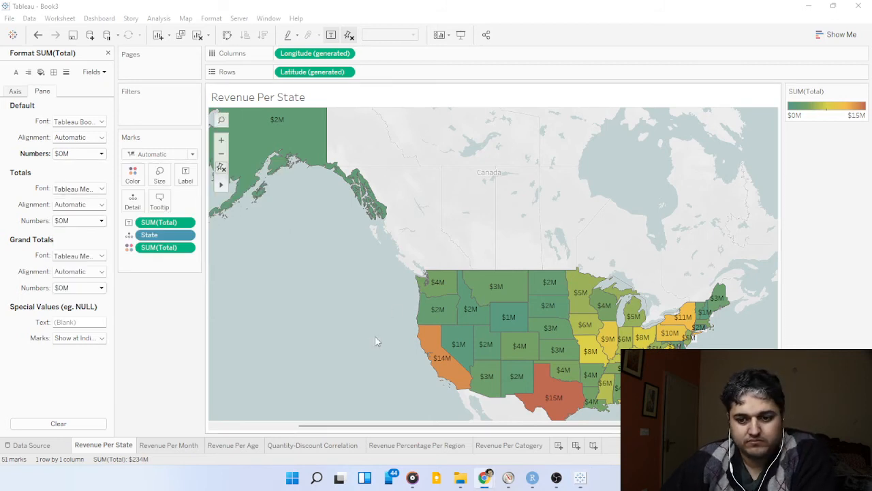
left_click_drag(654, 426, 685, 426)
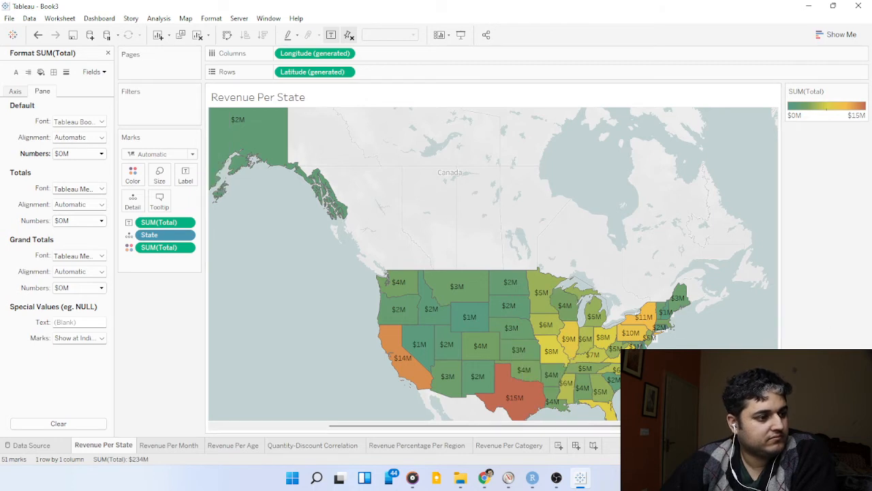
left_click(484, 477)
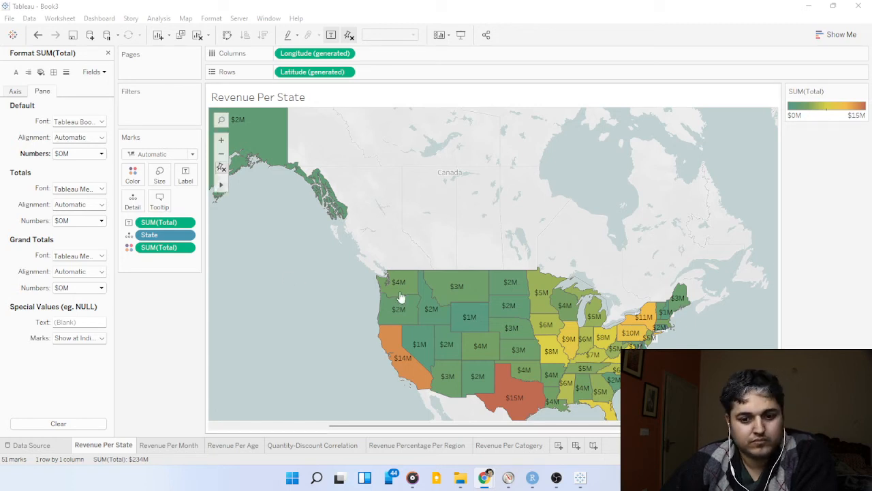
Hide the Total axis header and the column field label on the Revenue Per Month sheet.
left_click(169, 444)
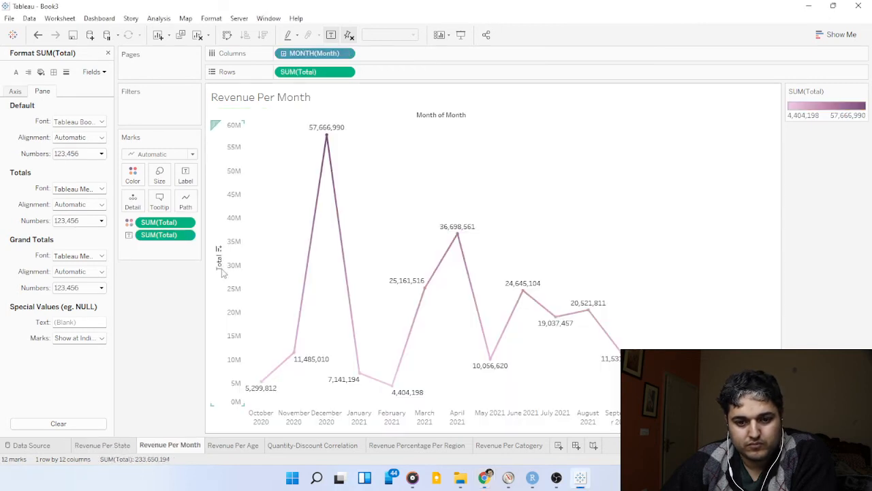
right_click(234, 225)
left_click(270, 289)
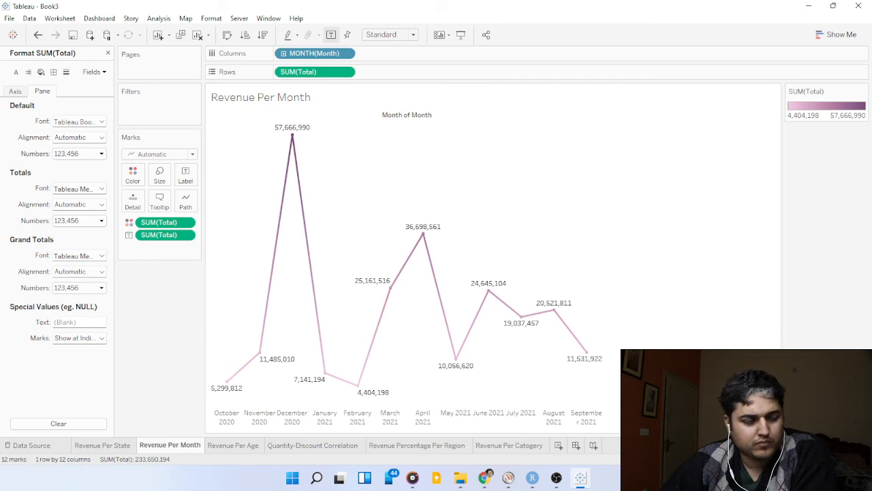
key("alt+Tab")
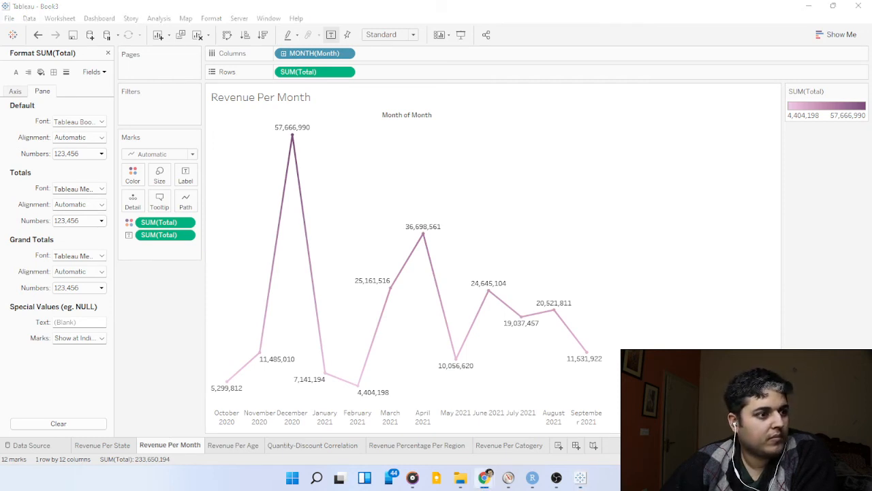
right_click(389, 118)
left_click(423, 166)
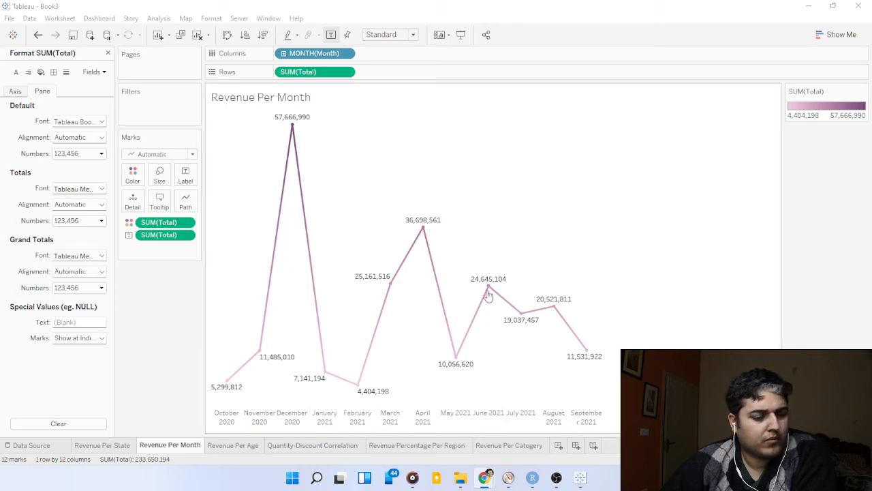
Format the SUM(Total) labels of the monthly line chart as Currency (Custom) in Millions (M) with 1 decimal place.
left_click(86, 154)
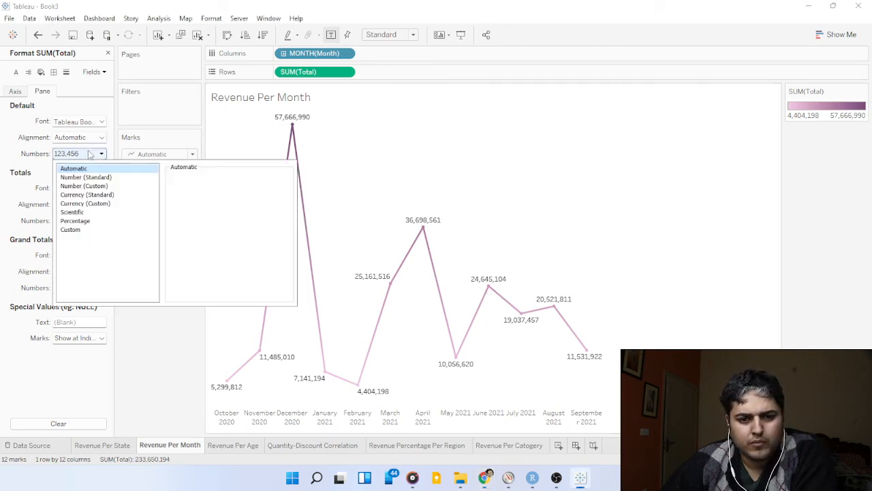
left_click(97, 204)
left_click(196, 245)
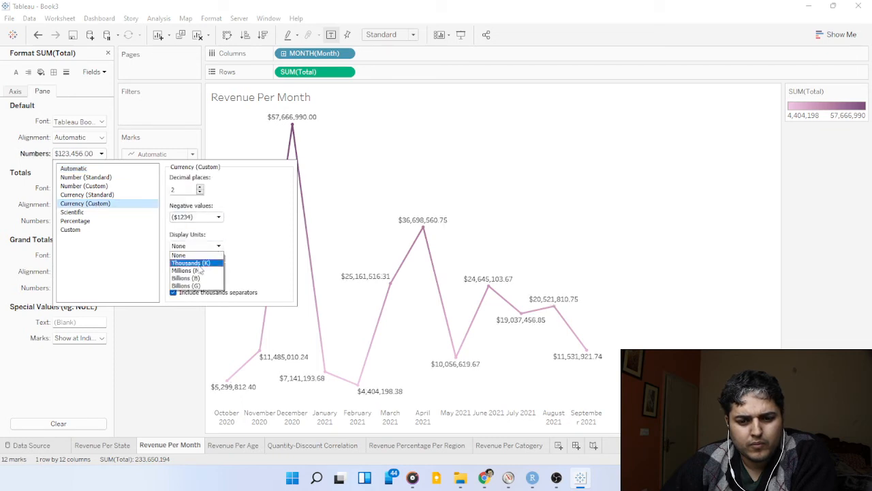
left_click(188, 270)
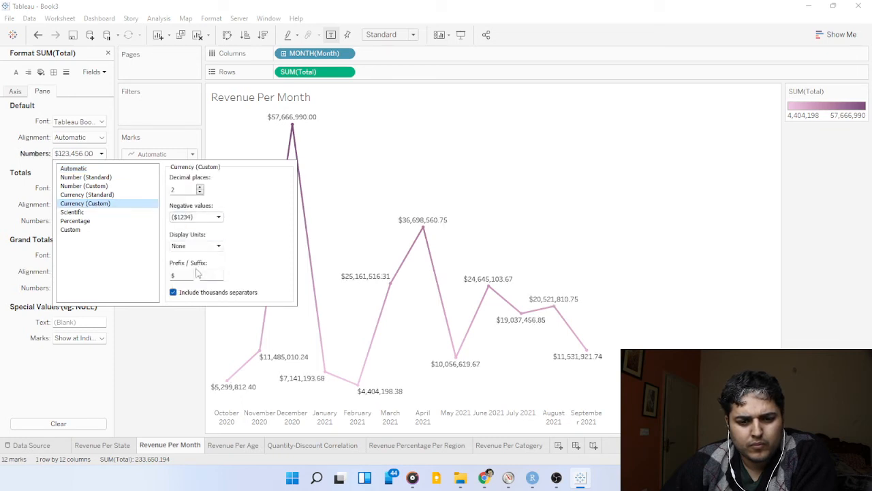
left_click(200, 192)
left_click(199, 192)
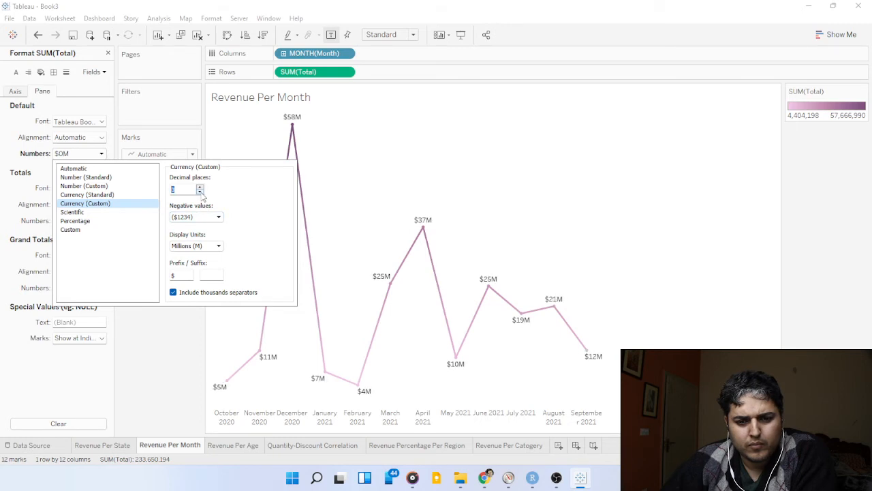
left_click(200, 188)
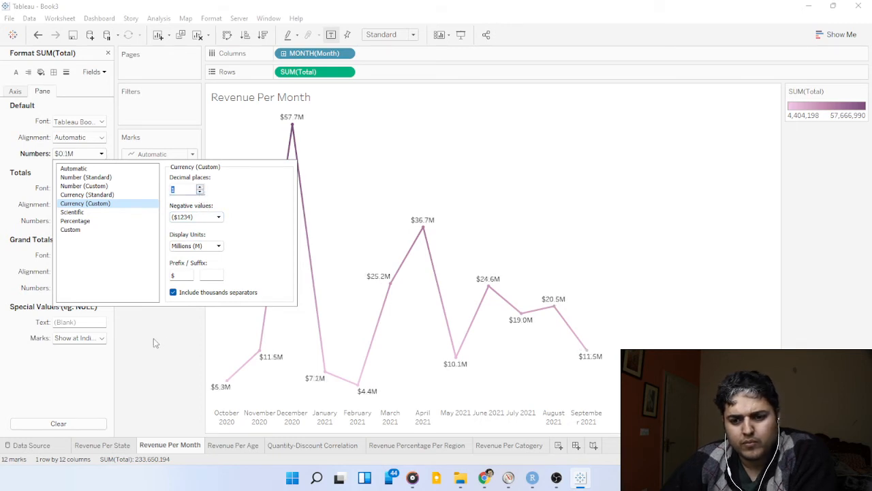
left_click(200, 188)
left_click(200, 192)
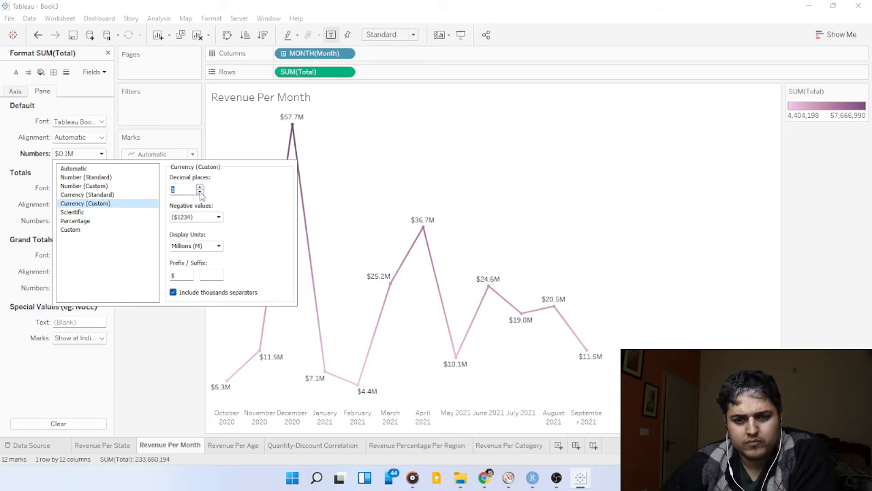
left_click(162, 342)
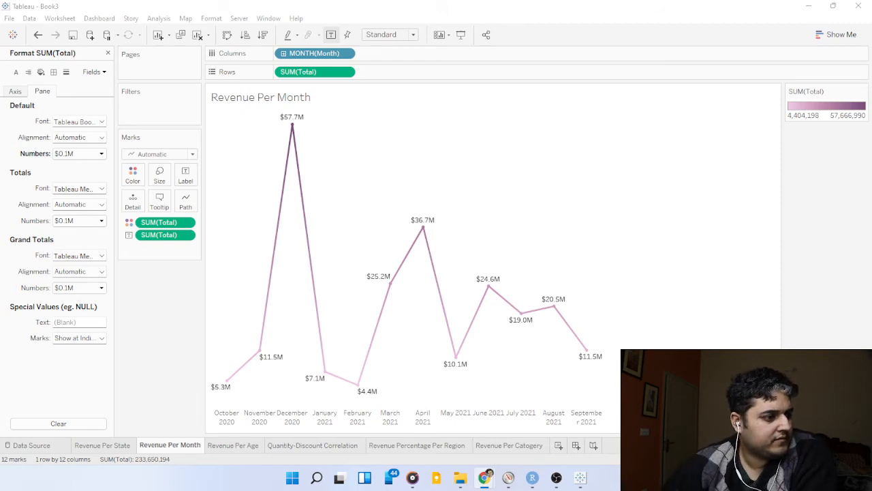
Hide the Total axis header and the Age bins field label on the Revenue Per Age sheet.
left_click(229, 444)
right_click(229, 260)
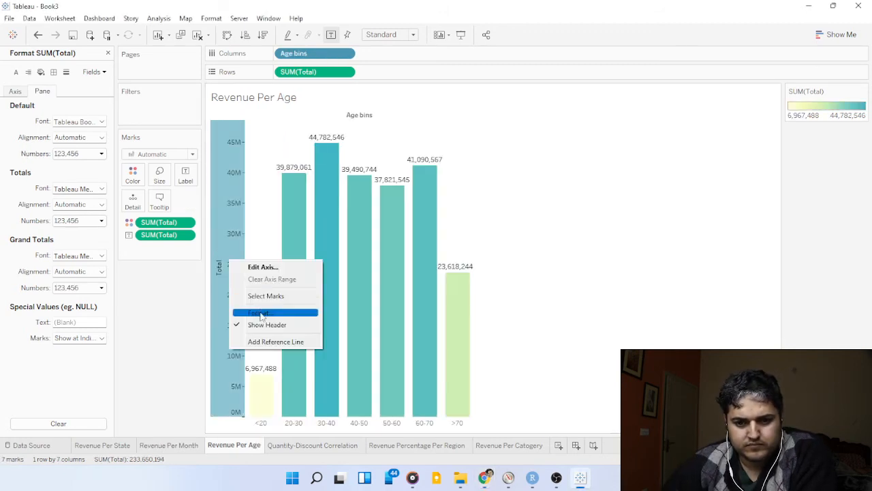
left_click(270, 323)
right_click(332, 117)
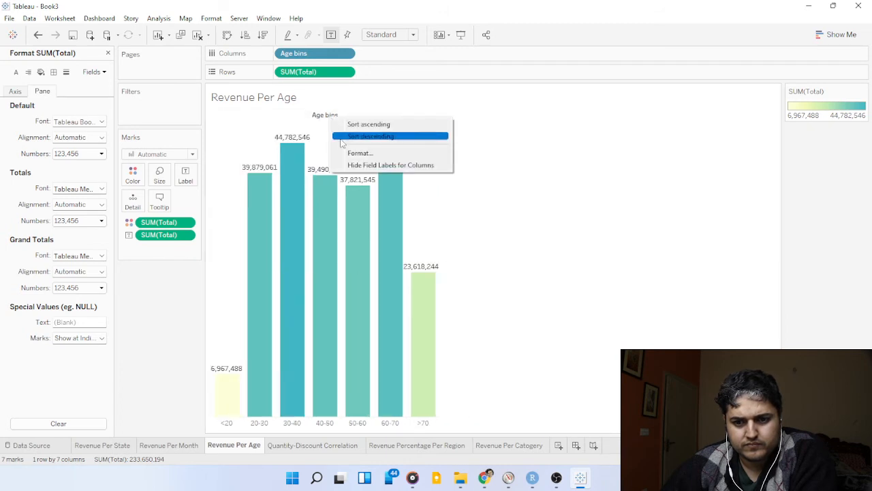
left_click(354, 154)
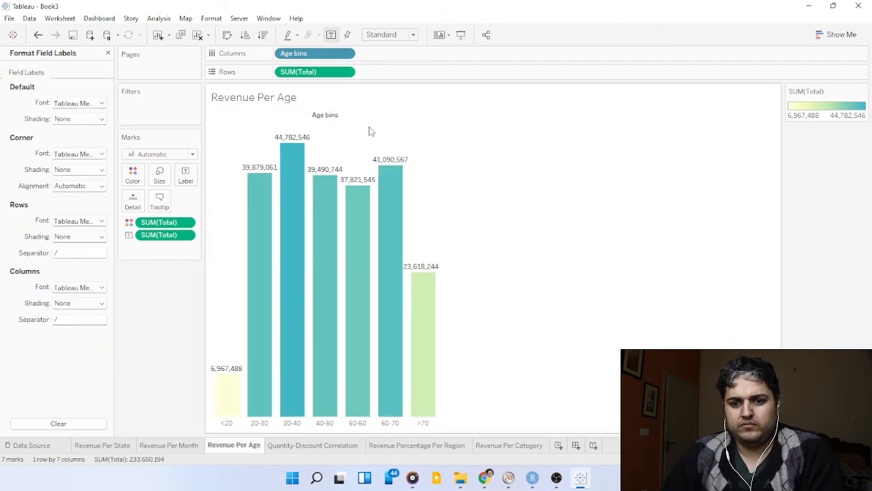
right_click(334, 117)
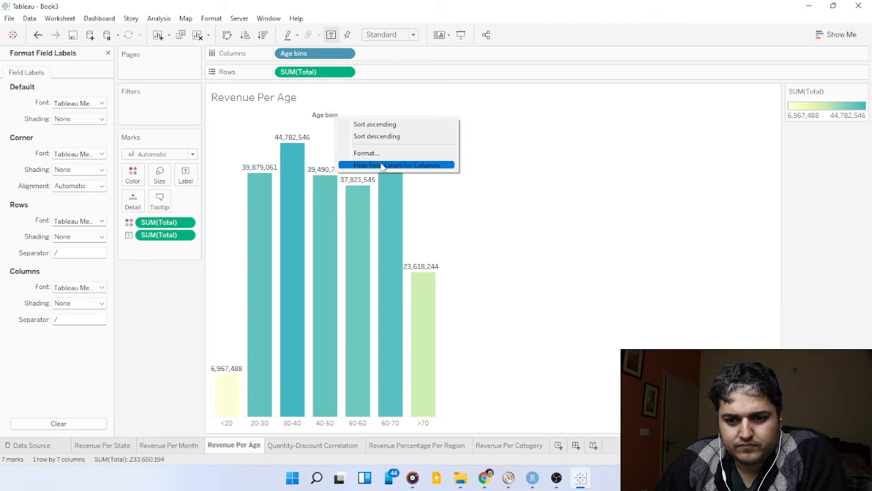
left_click(383, 168)
right_click(314, 194)
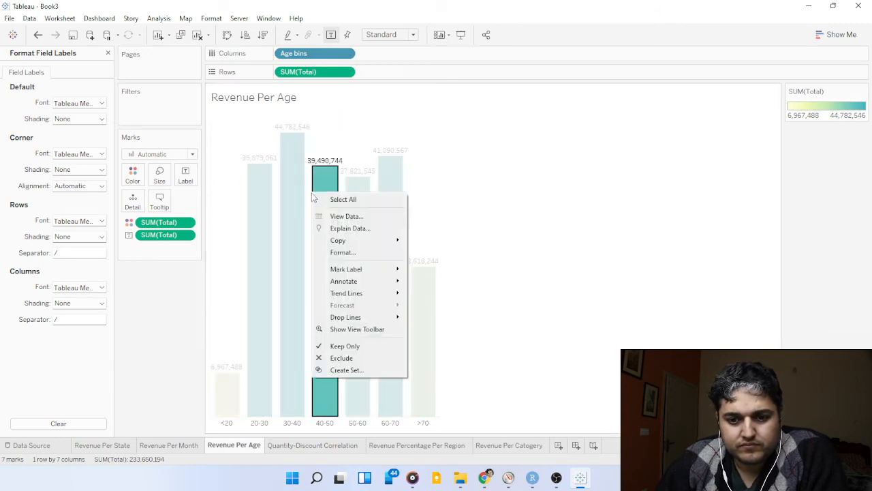
left_click(287, 165)
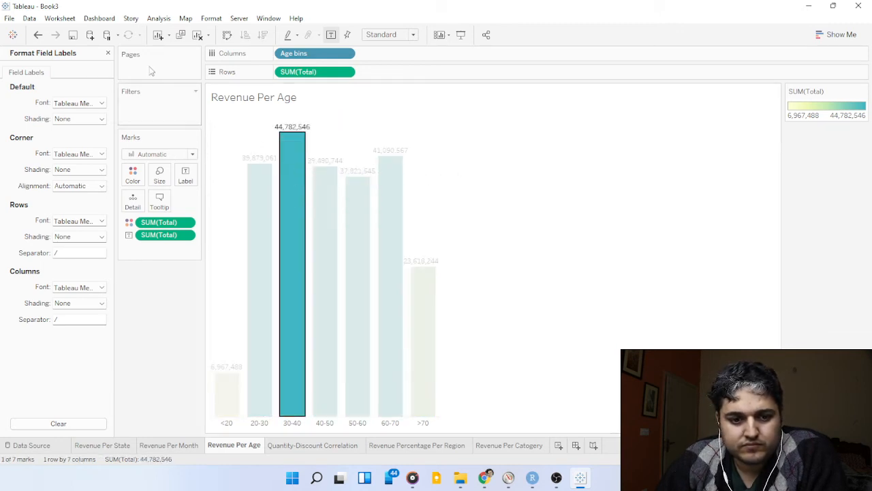
left_click(211, 19)
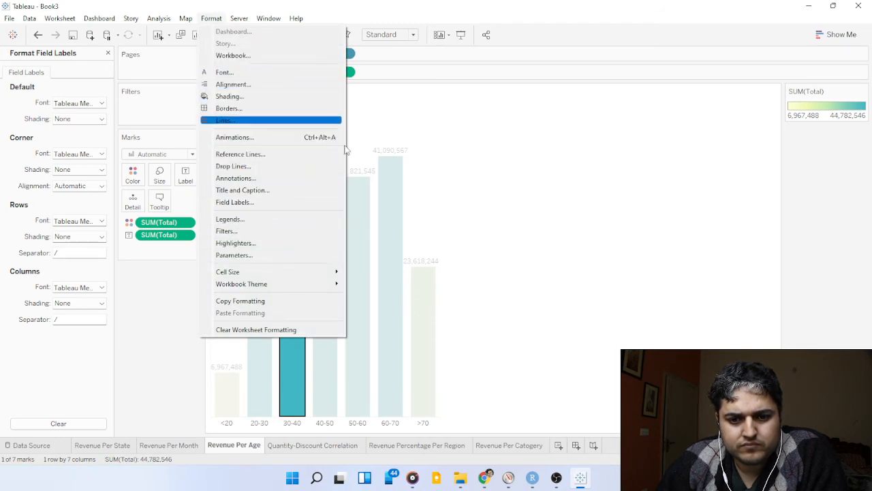
left_click(477, 202)
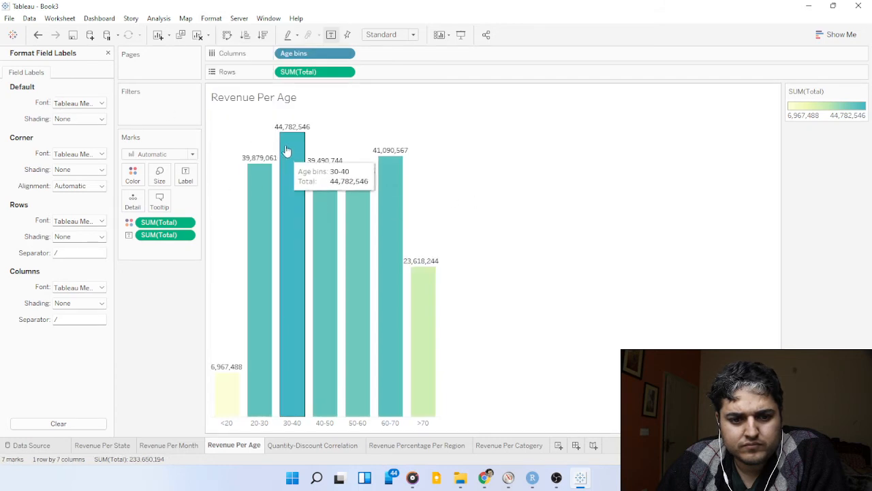
left_click(308, 130)
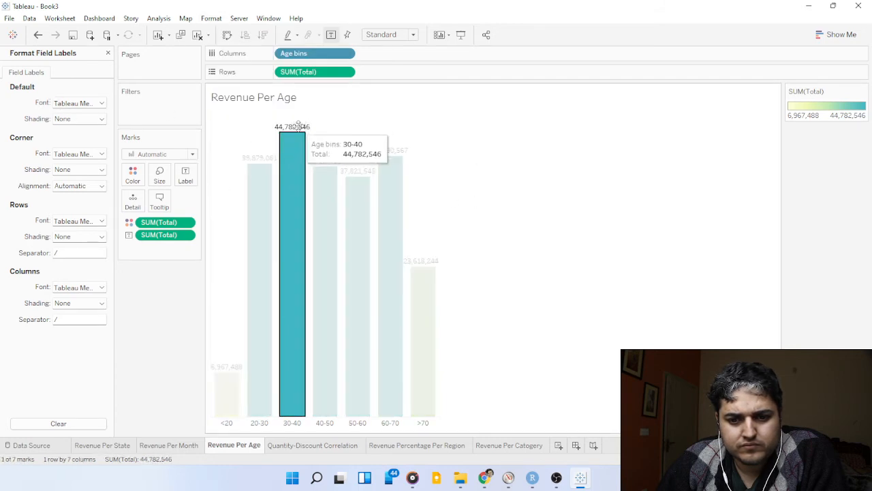
right_click(302, 133)
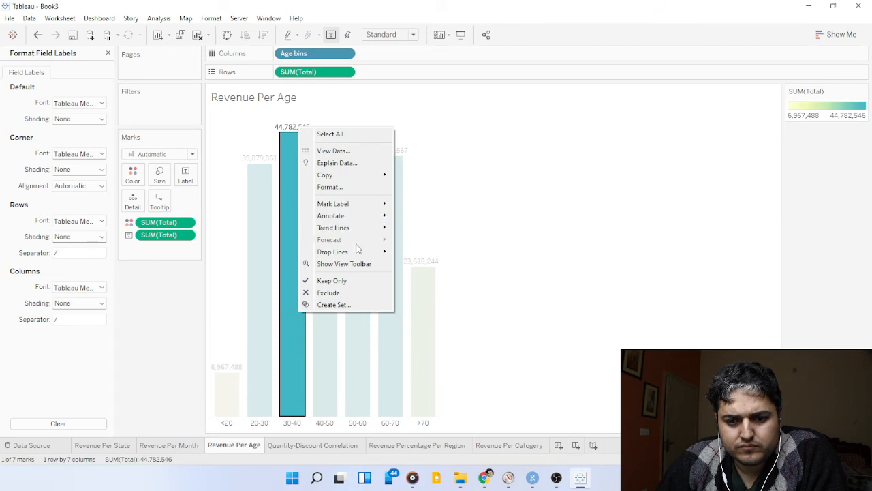
left_click(537, 197)
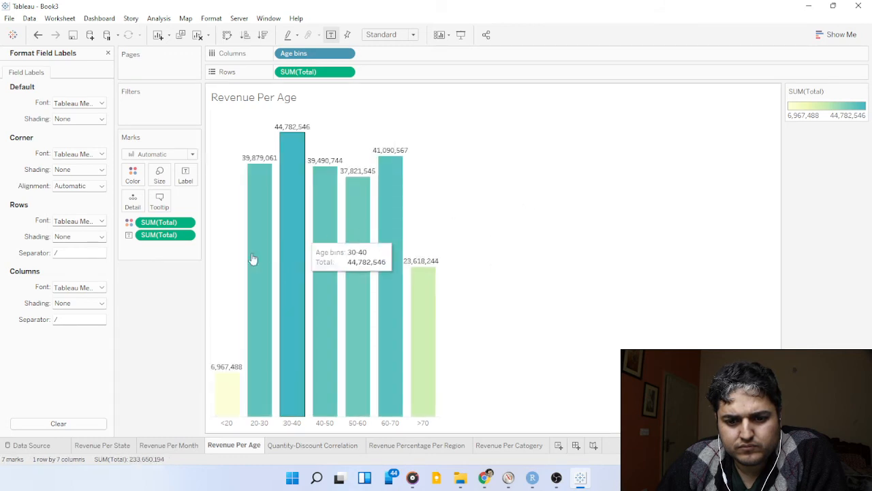
Format the SUM(Total) labels on the age bars as Currency (Custom) with 1 decimal place in Millions (M).
right_click(140, 233)
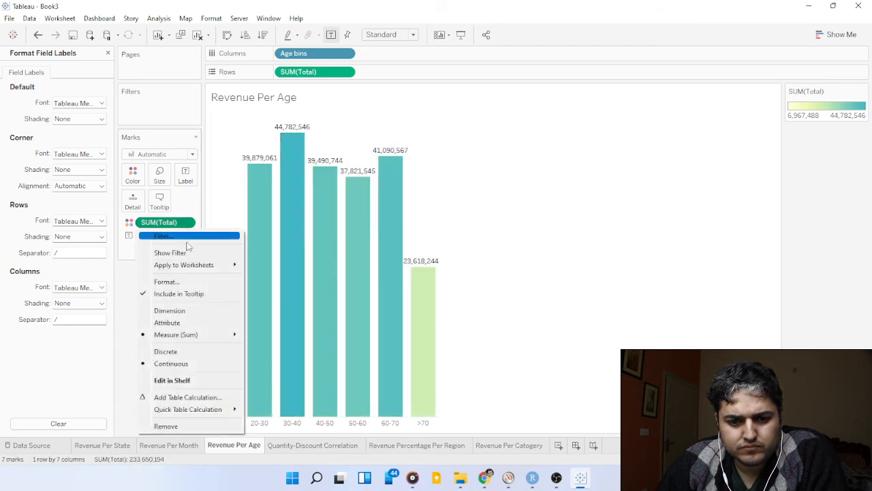
left_click(200, 283)
left_click(91, 155)
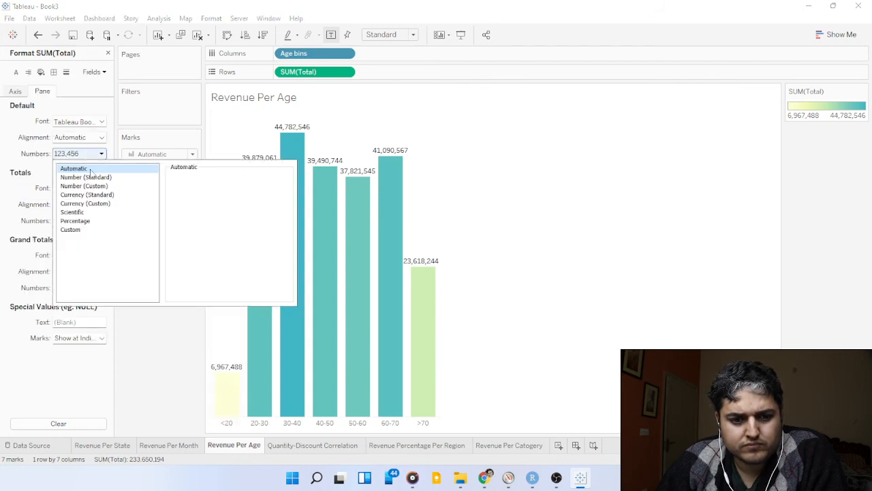
left_click(95, 203)
left_click(200, 192)
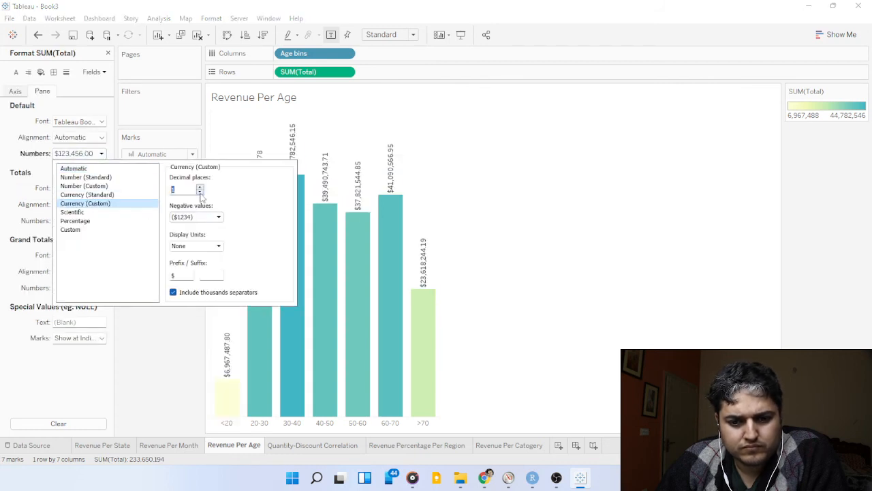
left_click(211, 246)
left_click(201, 271)
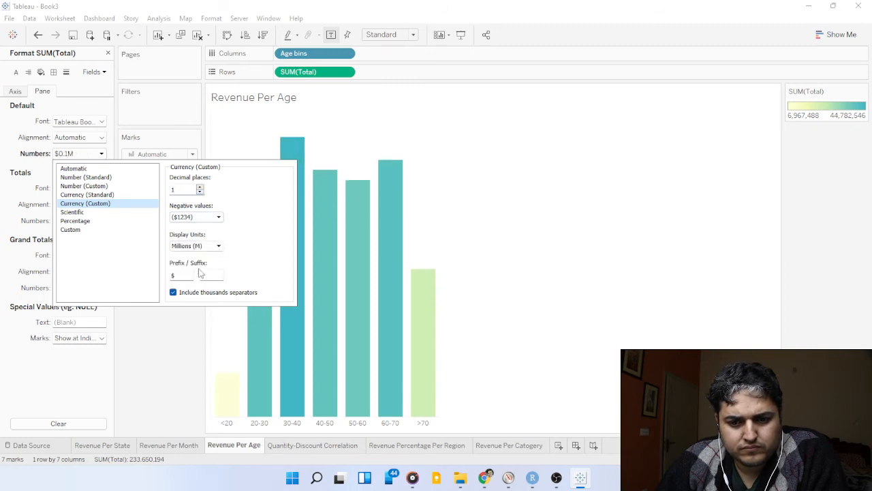
left_click(161, 345)
key("alt+Tab")
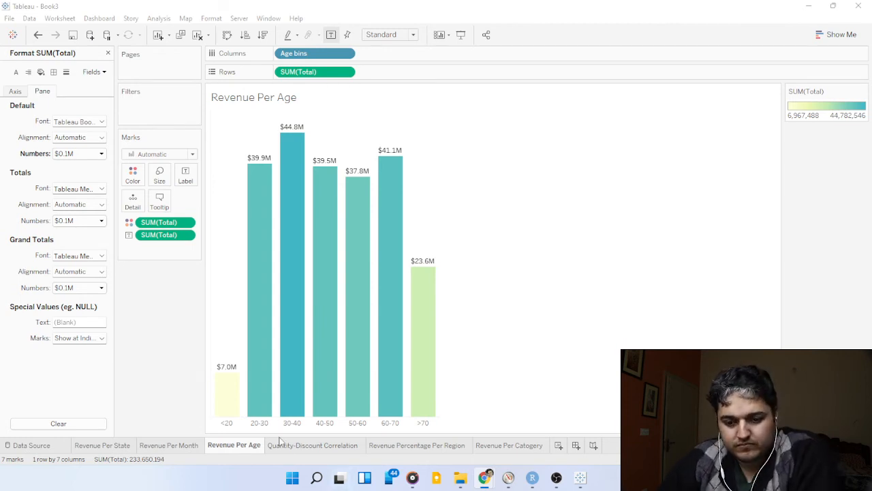
Open the Revenue Percentage Per Region sheet and select the donut chart's white inner circle.
left_click(359, 449)
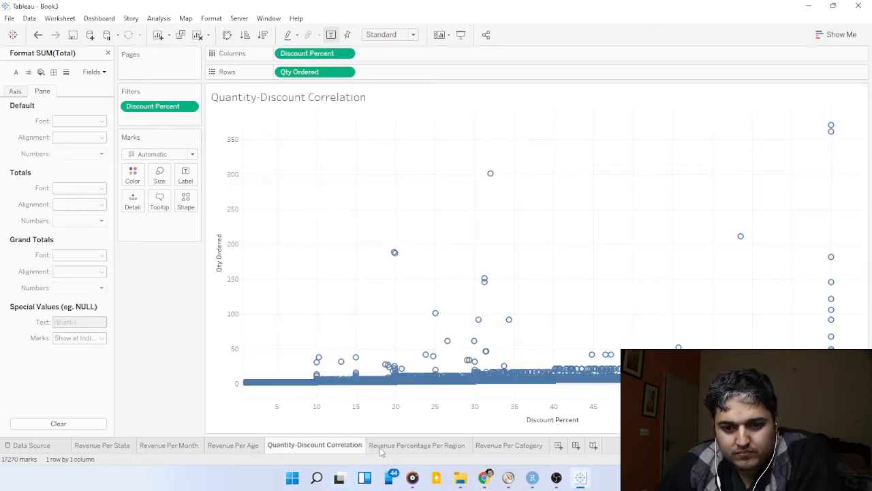
left_click(428, 447)
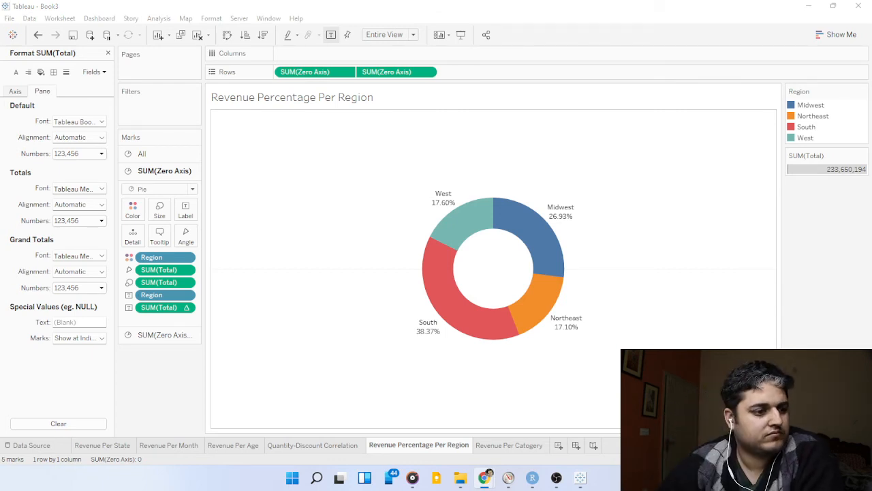
mouse_move(492, 273)
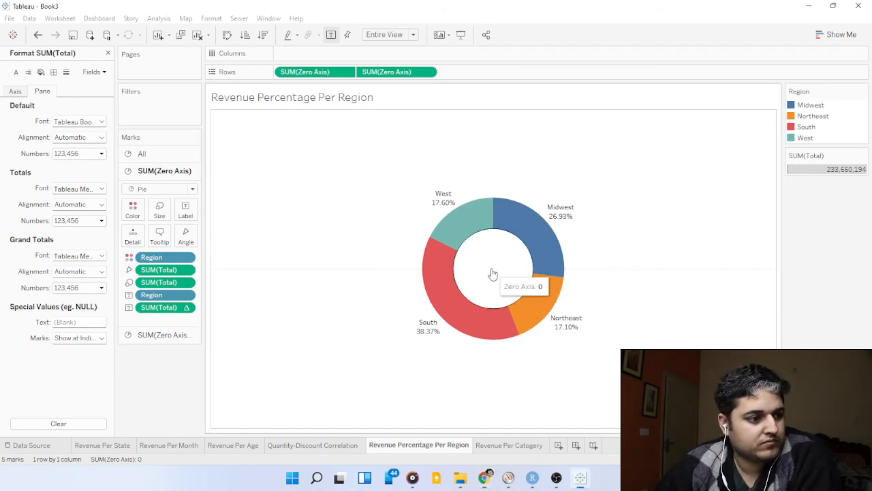
right_click(493, 273)
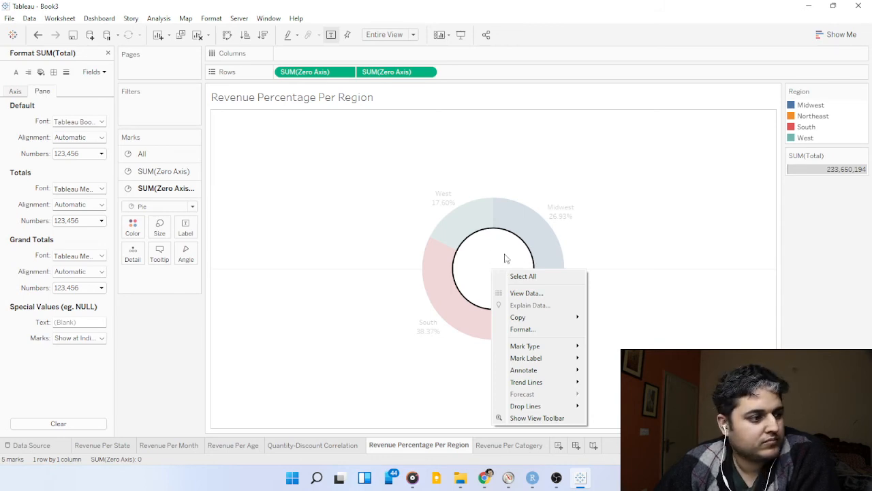
key("Escape")
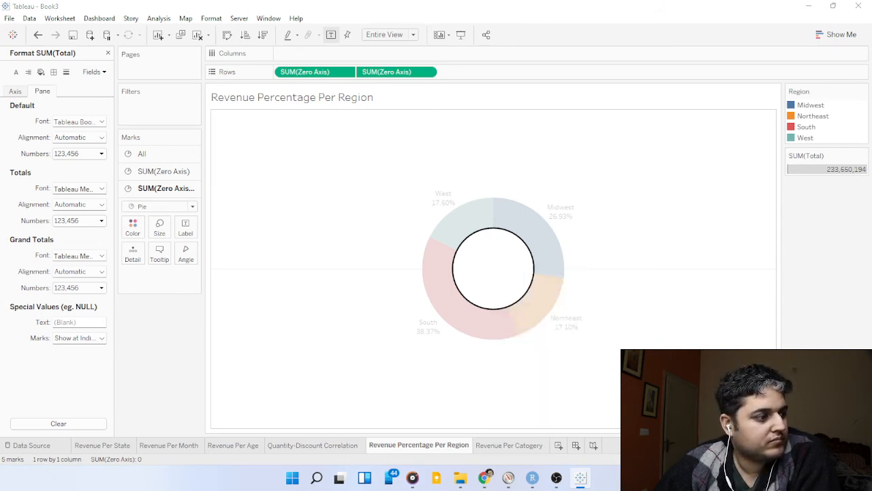
left_click(490, 279)
left_click(489, 279)
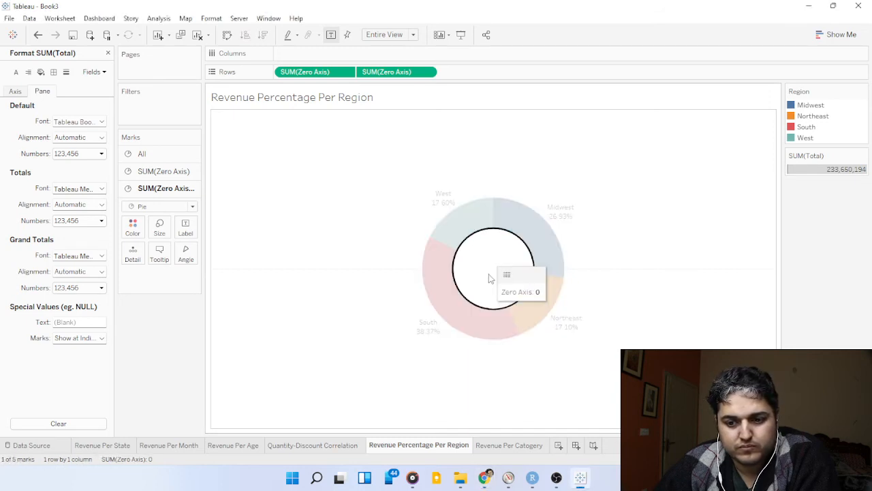
right_click(489, 280)
key("Escape")
left_click(487, 276)
left_click(492, 281)
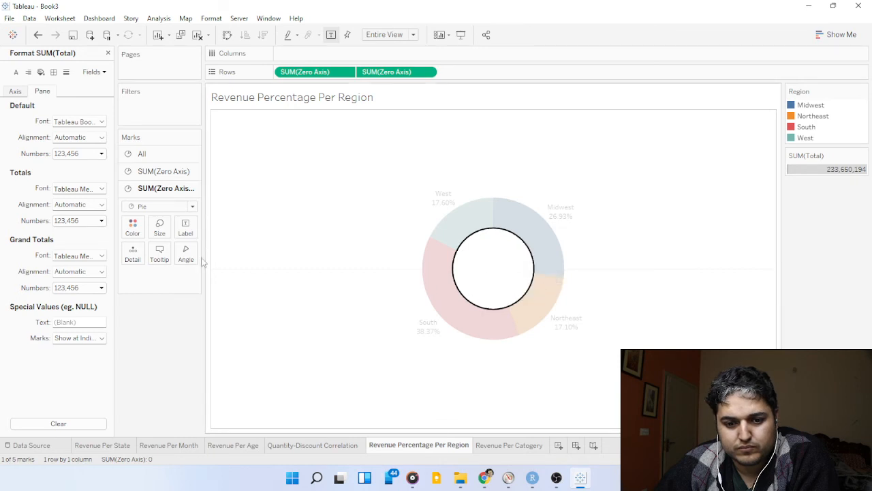
Clear all the Zero Axis text from the tooltip of the donut's inner circle.
left_click(160, 253)
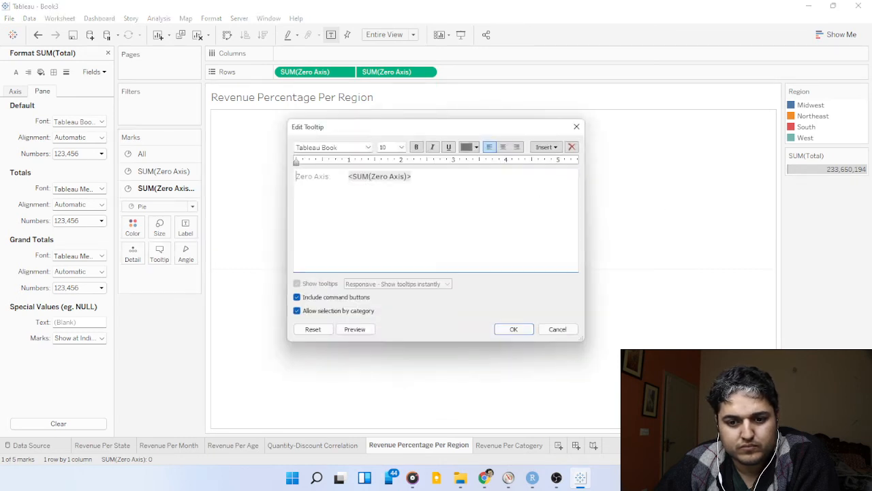
key("alt+Tab")
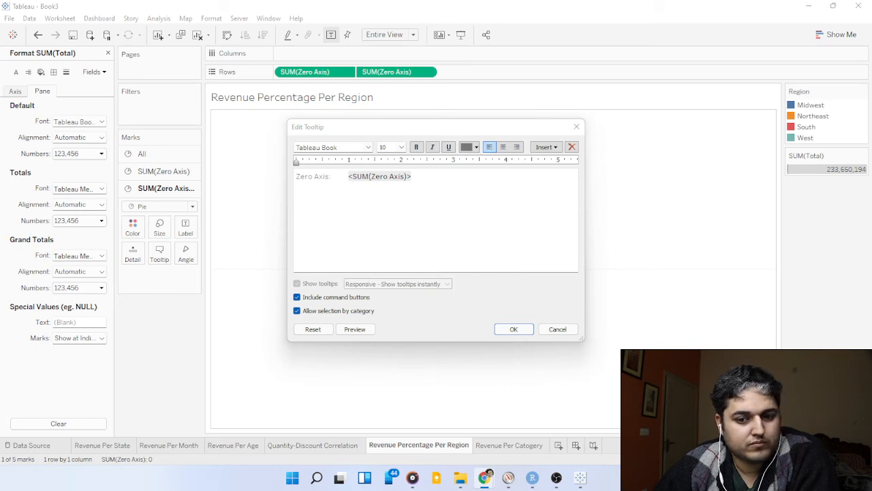
left_click(417, 176)
left_click(296, 178, "shift")
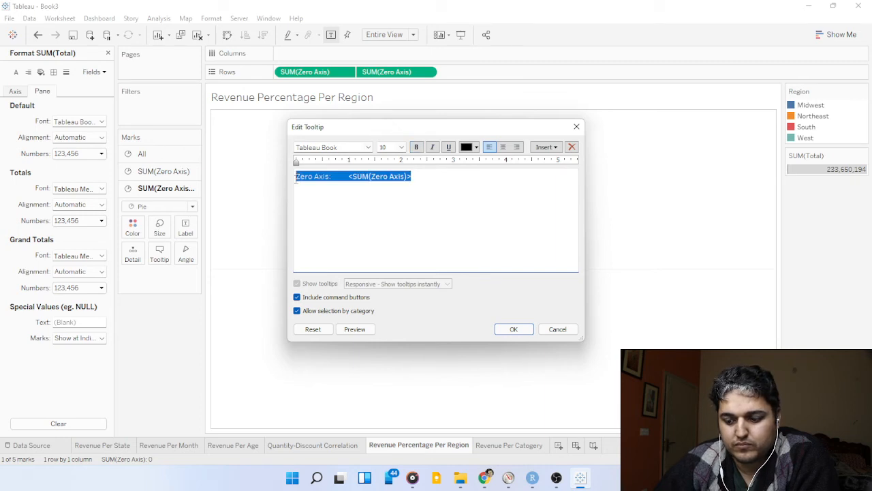
key("BackSpace")
left_click(515, 329)
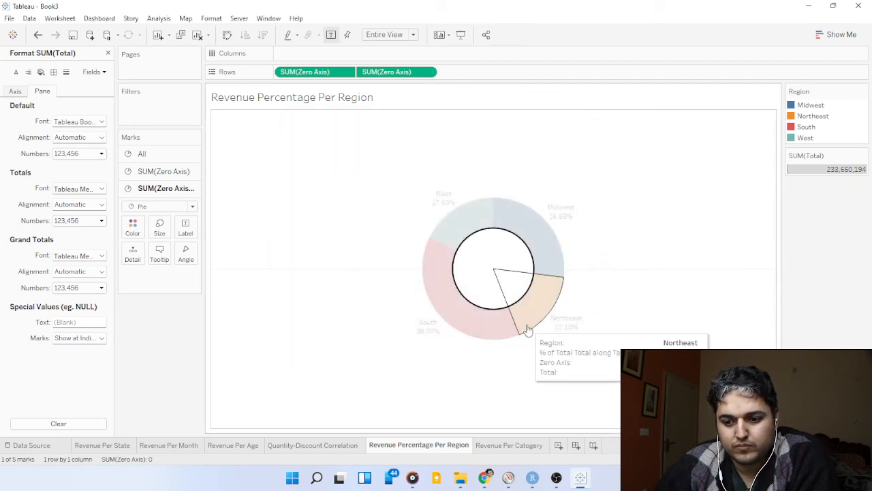
left_click(594, 267)
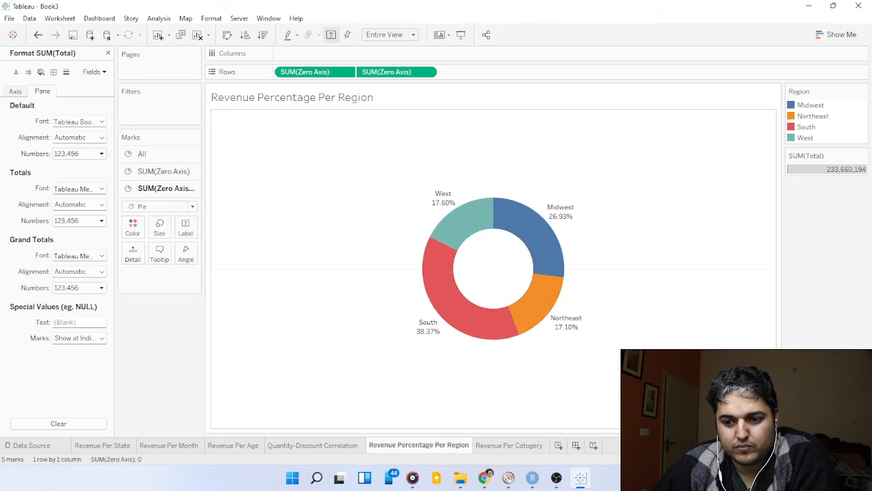
Remove the Zero Axis line from the tooltip of the outer region slices and check the tooltip on the chart.
left_click(484, 477)
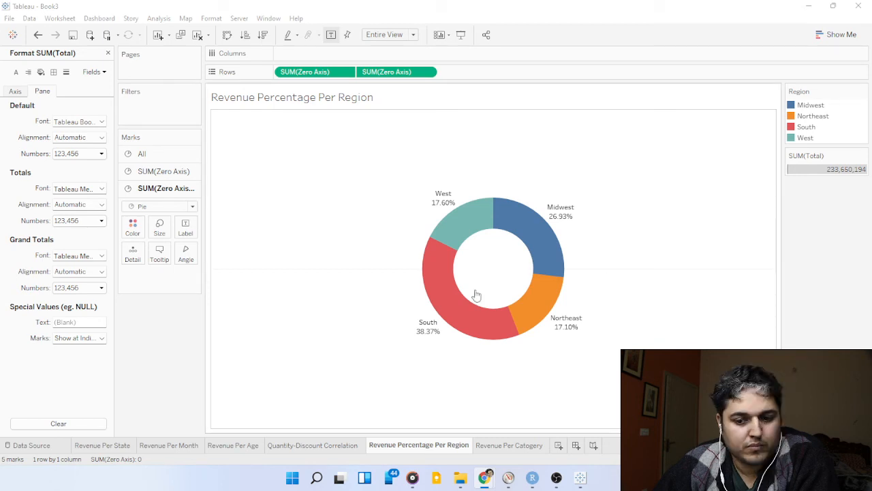
left_click(470, 326)
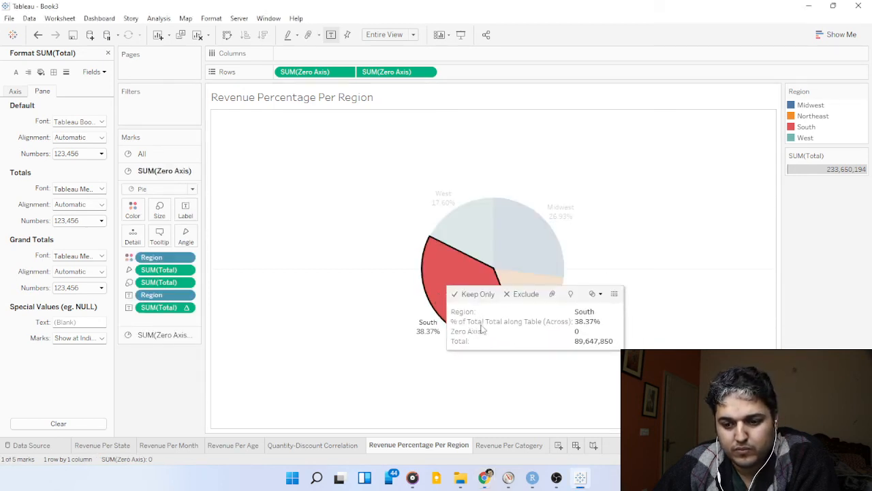
key("alt+Tab")
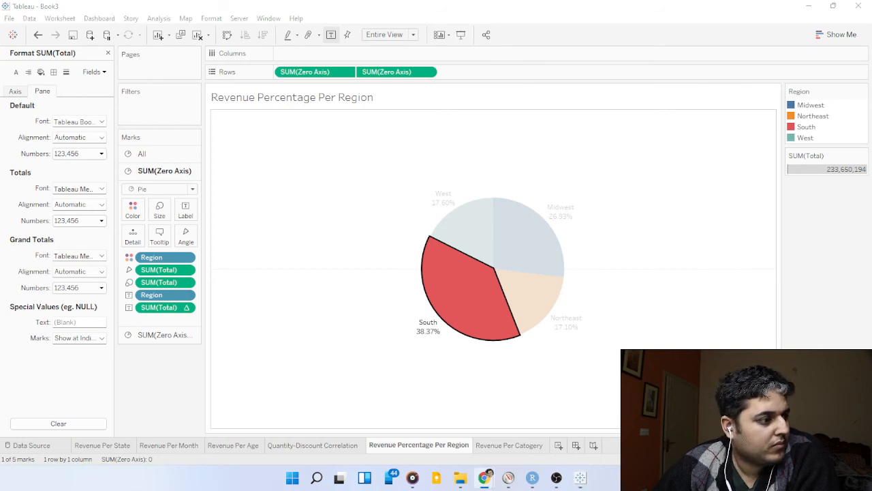
left_click(159, 237)
left_click(382, 217)
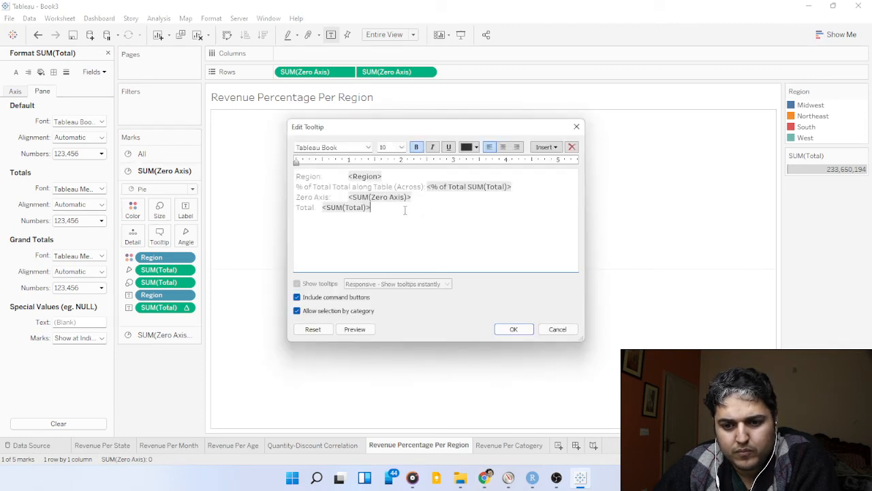
key("alt+Tab")
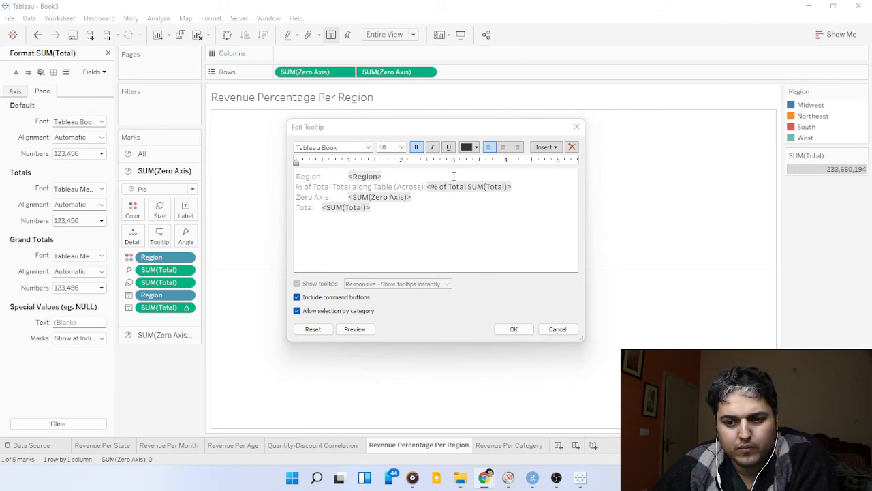
left_click_drag(423, 197, 280, 198)
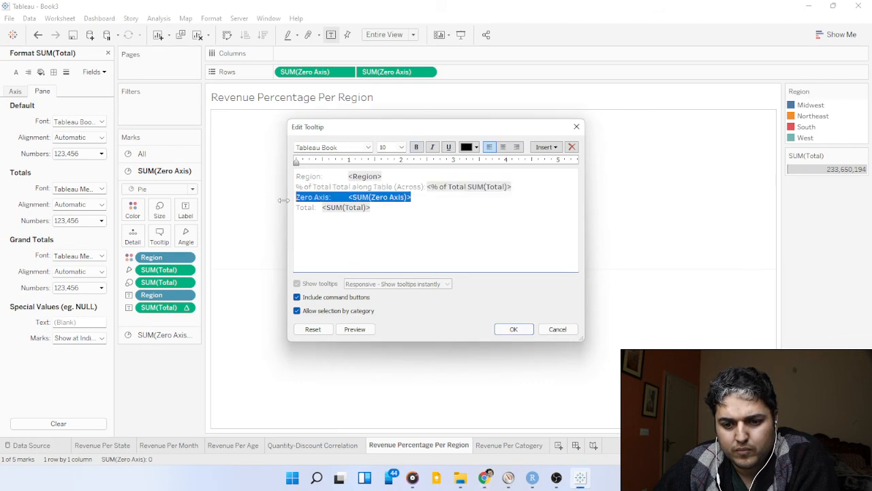
key("BackSpace")
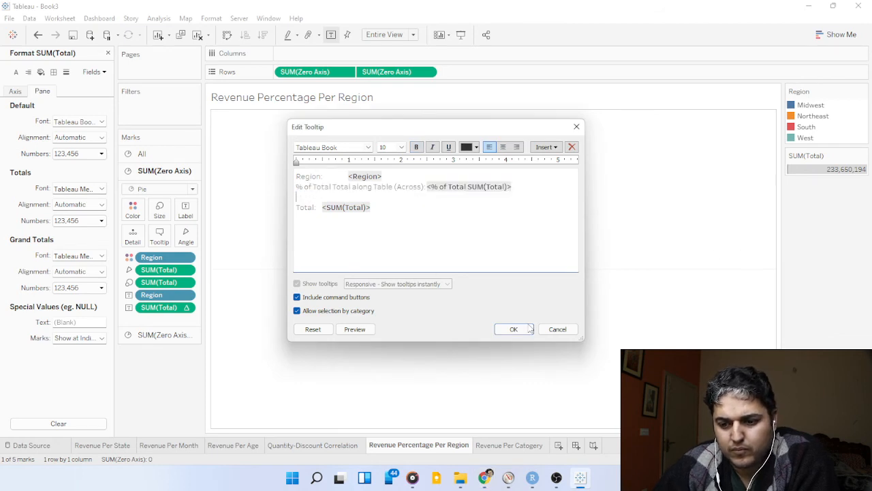
left_click(513, 329)
left_click(486, 241)
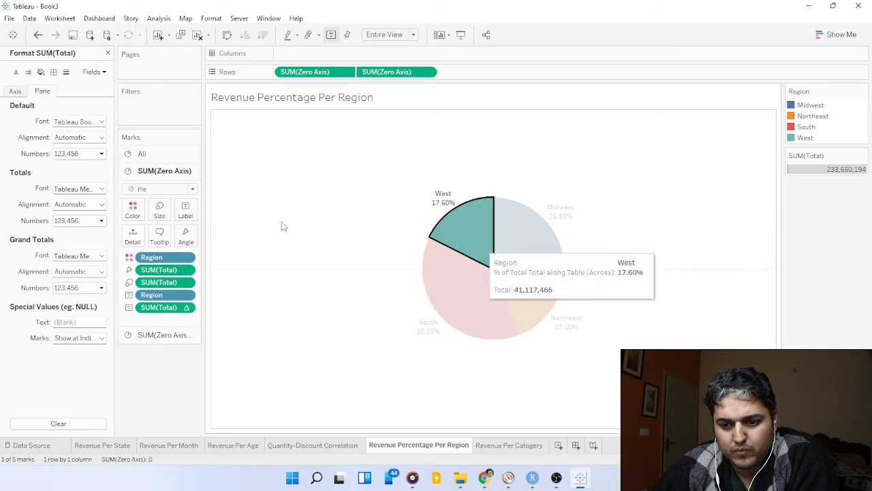
mouse_move(480, 242)
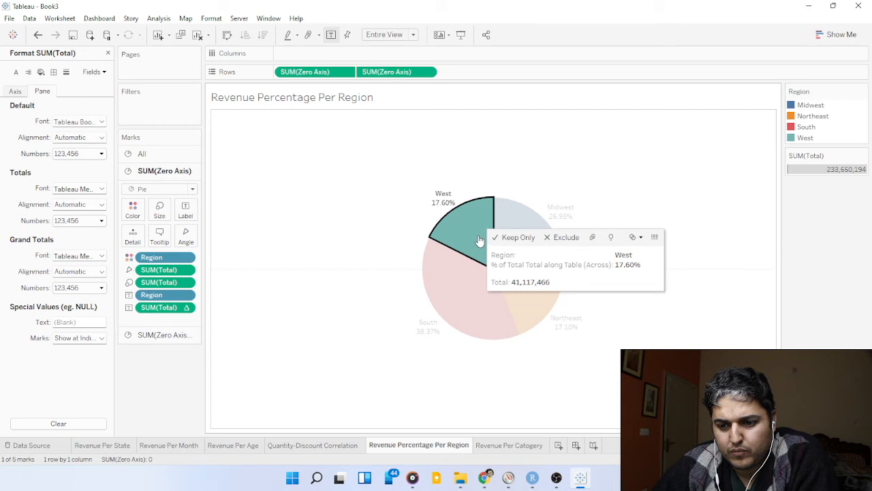
mouse_move(510, 223)
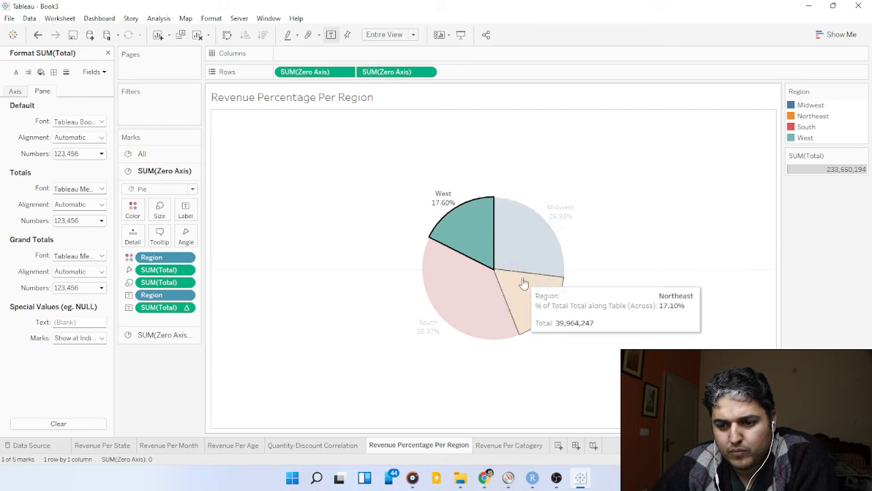
Format the donut's SUM(Total) numbers as Currency (Custom) with 1 decimal place in Millions (M) and check the slice tooltips.
left_click(94, 156)
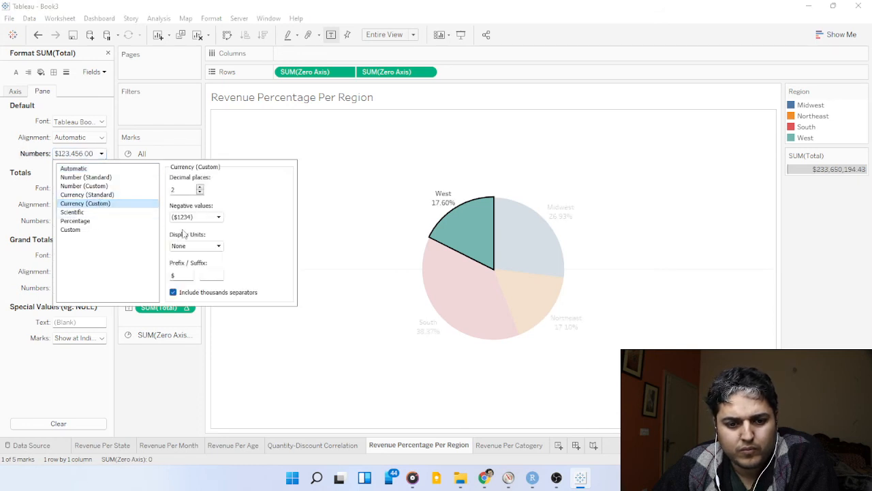
left_click(200, 193)
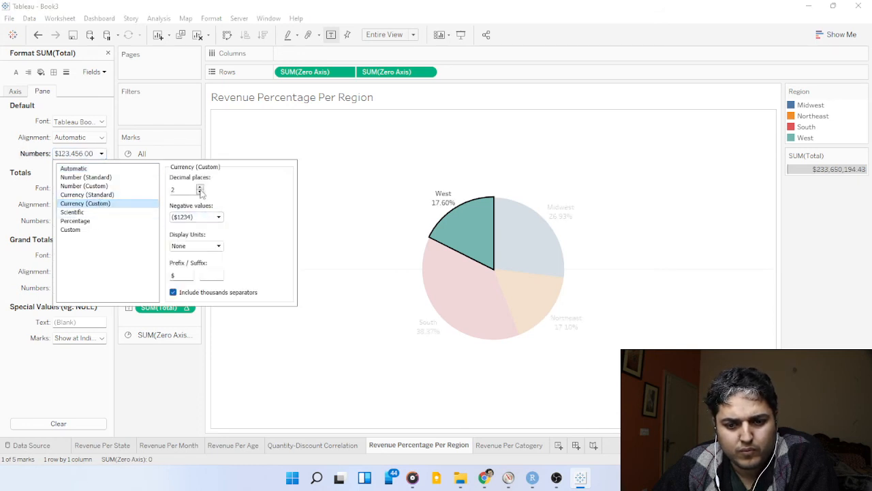
left_click(216, 246)
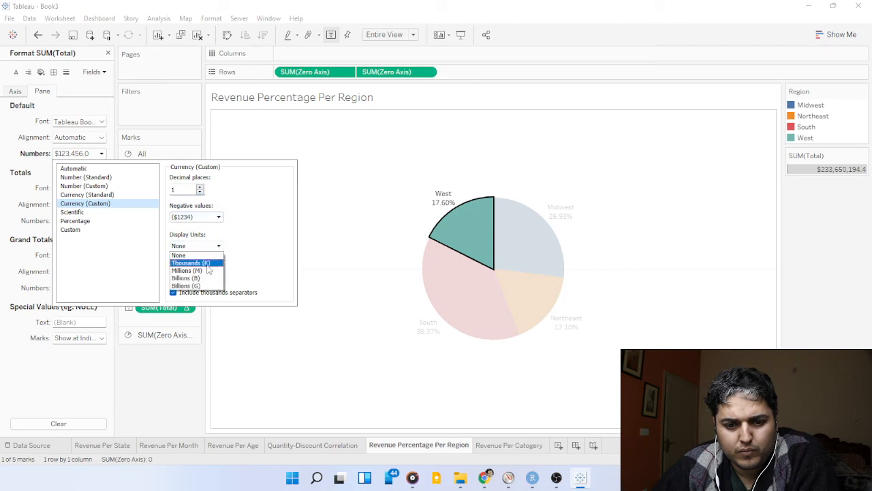
left_click(187, 270)
left_click(366, 253)
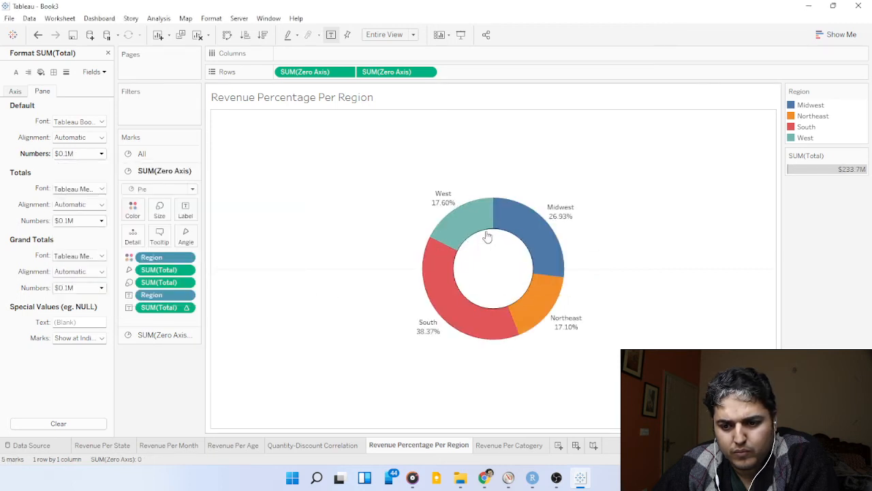
mouse_move(477, 233)
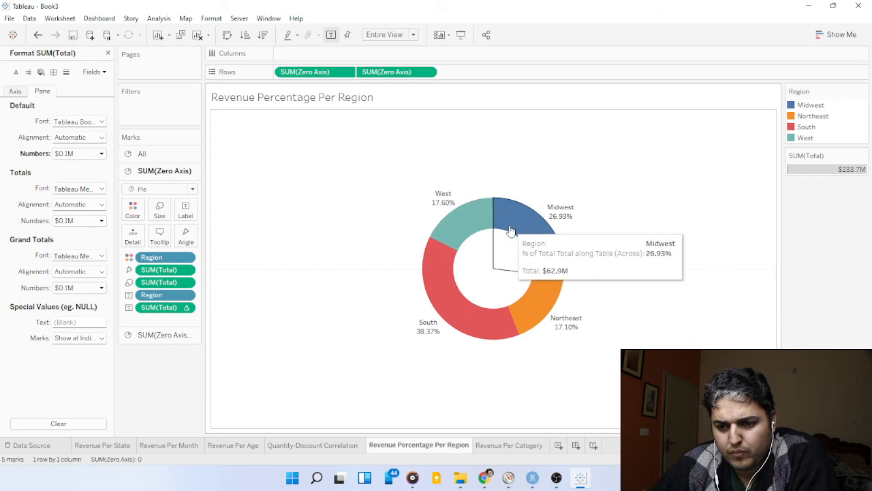
mouse_move(494, 325)
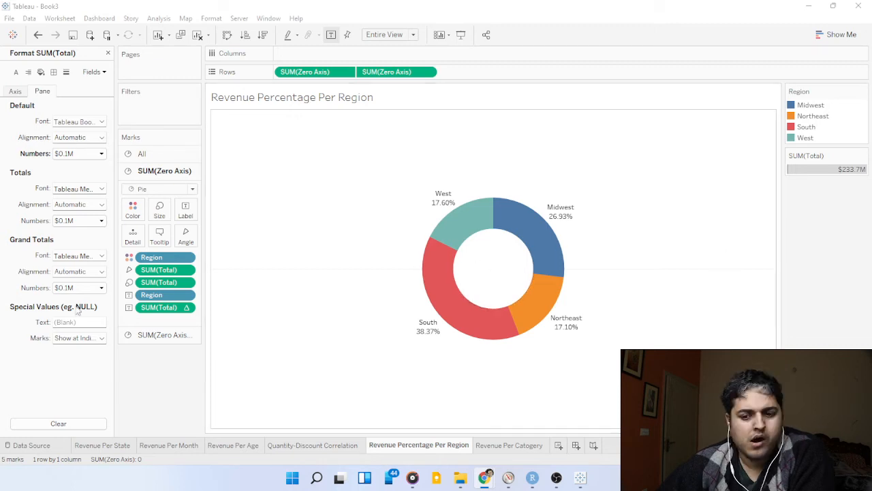
On the Revenue Per Catogery sheet, format the SUM(Female Revnue) labels as Currency (Custom) with 1 decimal place in Millions (M).
left_click(498, 447)
left_click(505, 445)
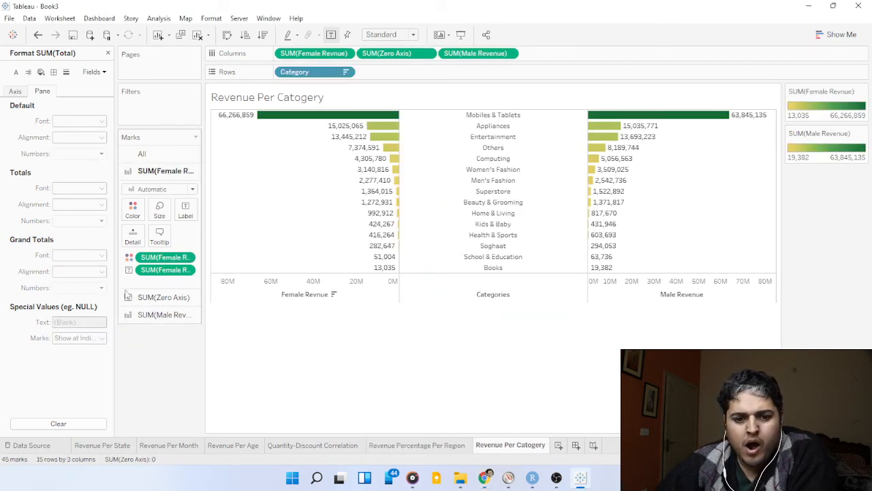
left_click(313, 53)
left_click(99, 154)
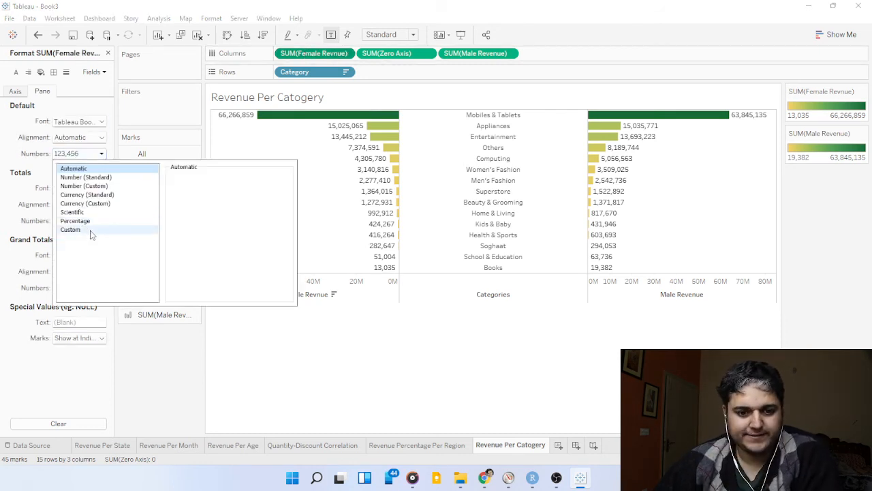
left_click(91, 231)
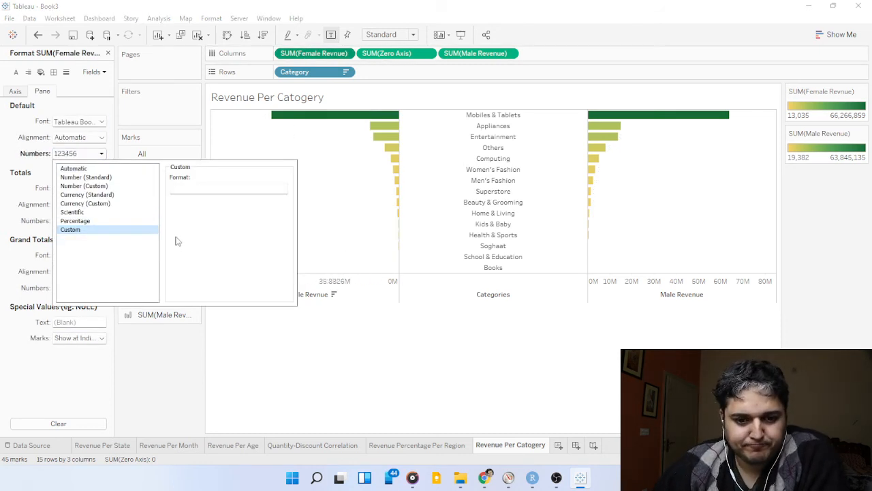
left_click(96, 204)
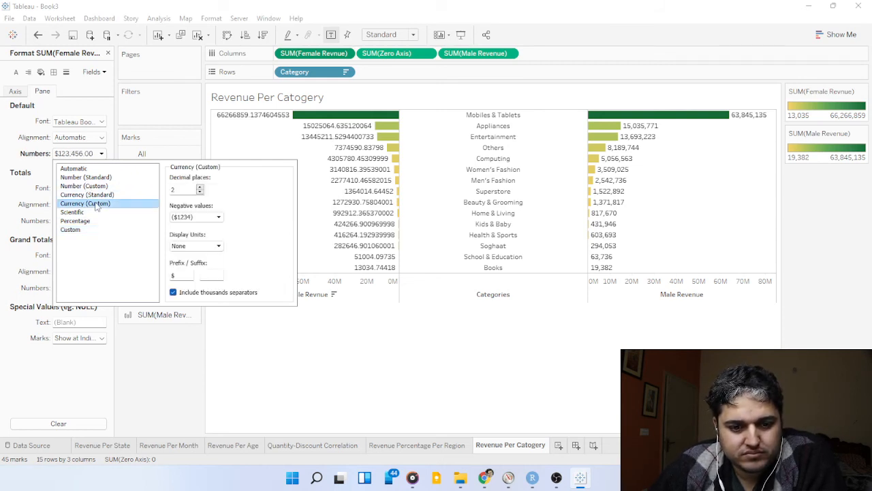
left_click(200, 193)
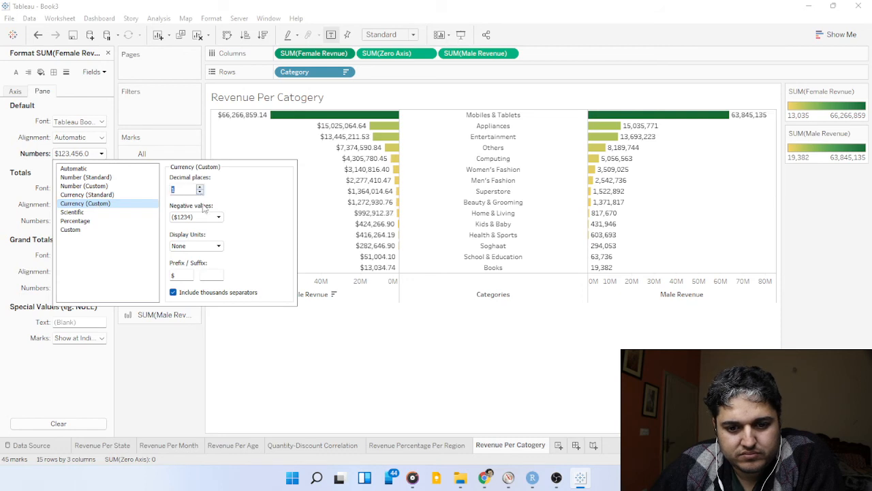
left_click(210, 249)
left_click(201, 271)
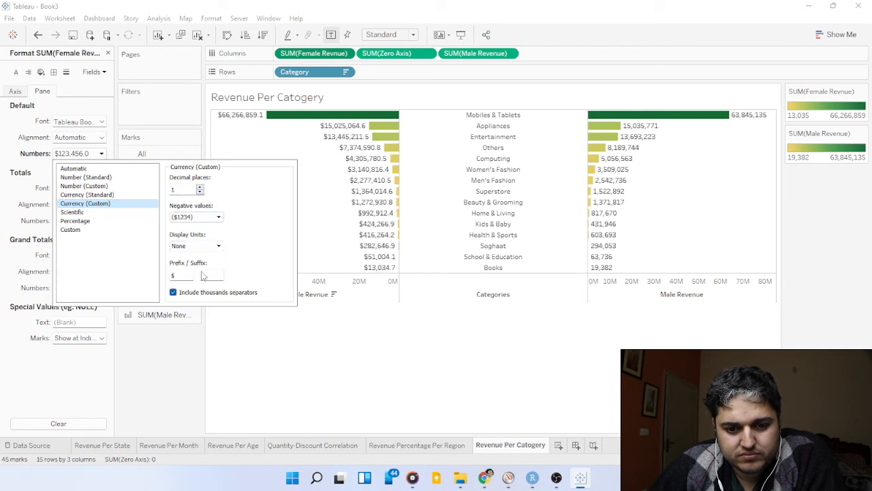
left_click(354, 371)
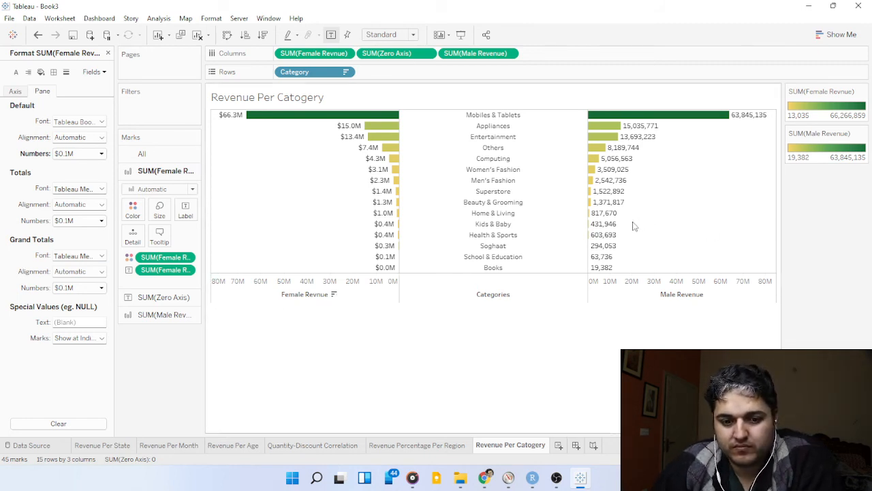
left_click(191, 315)
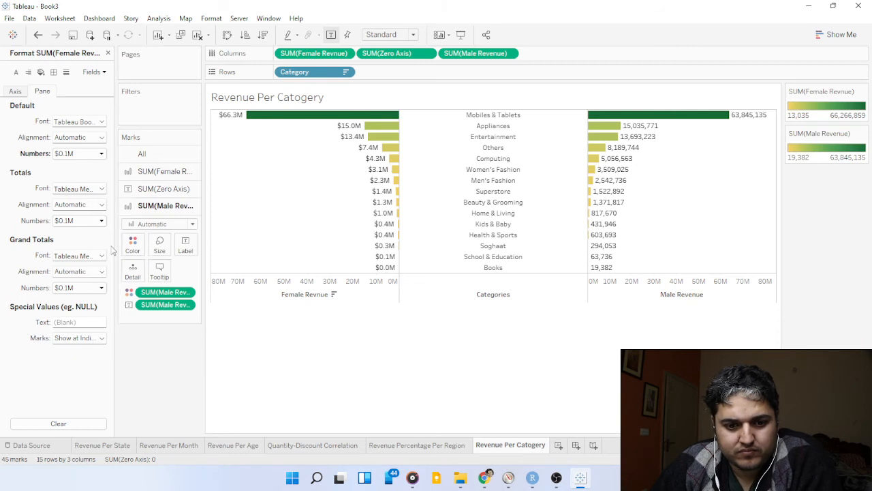
left_click(100, 154)
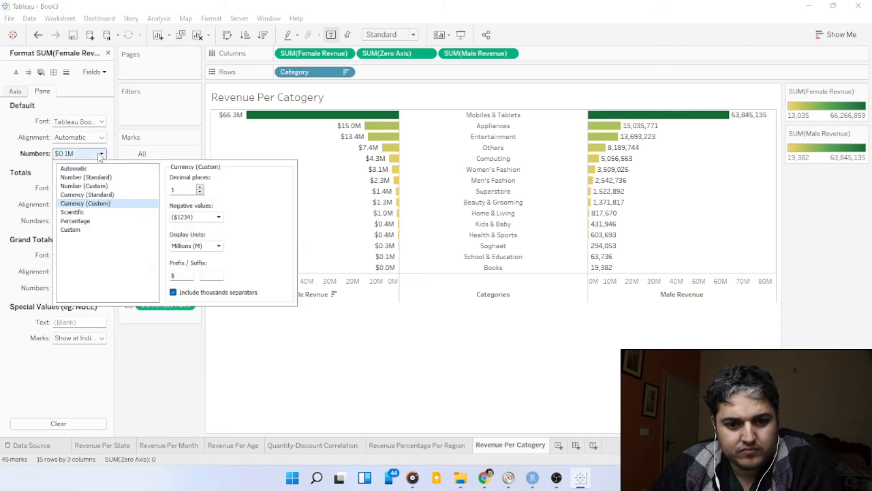
left_click(604, 125)
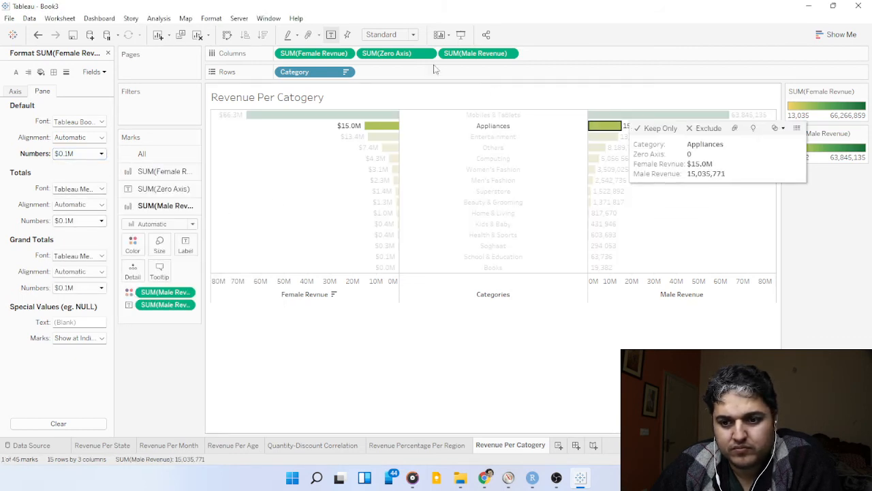
Format the SUM(Male Revenue) labels as Currency (Custom) with 1 decimal place in Millions (M).
left_click(464, 53)
left_click(92, 155)
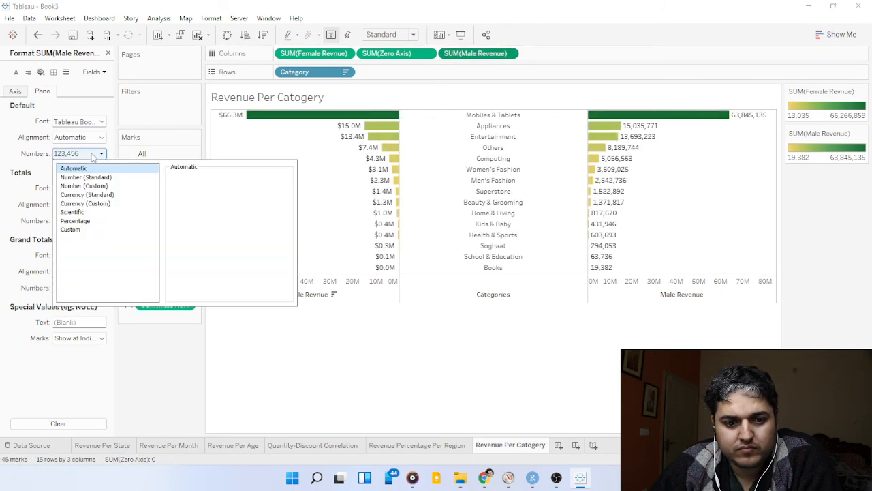
left_click(95, 203)
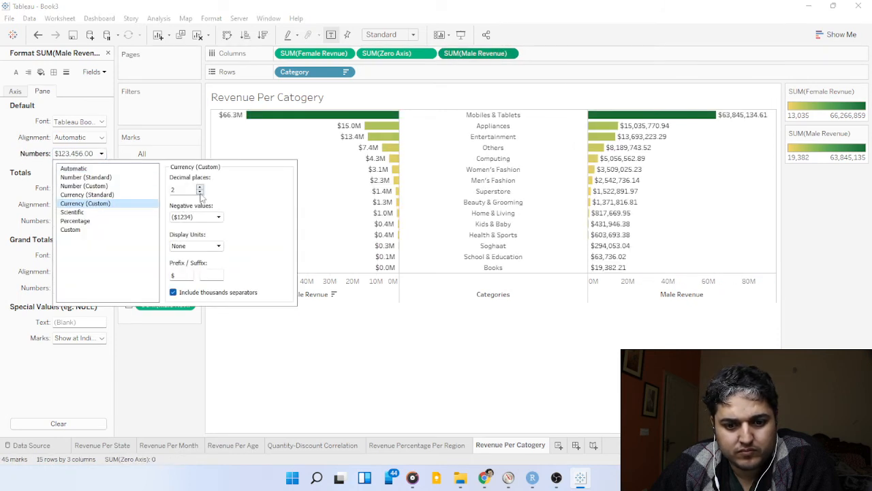
left_click(200, 192)
left_click(197, 246)
key("Escape")
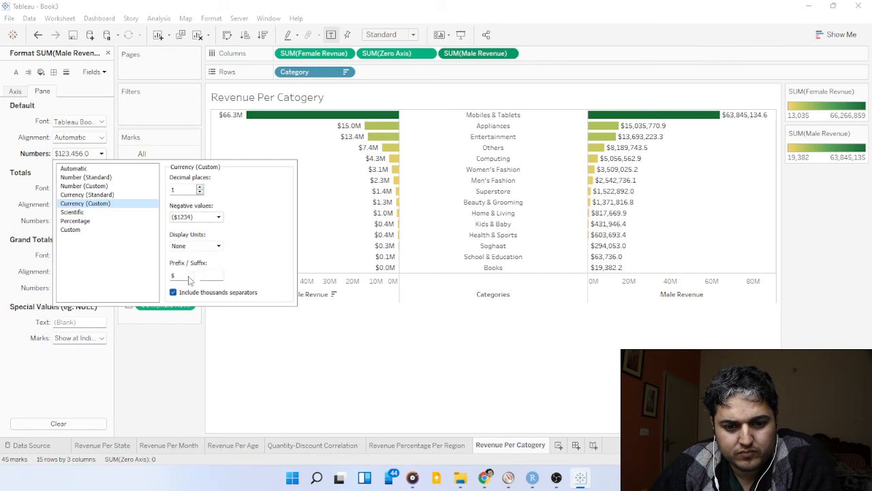
left_click(188, 276)
left_click(210, 347)
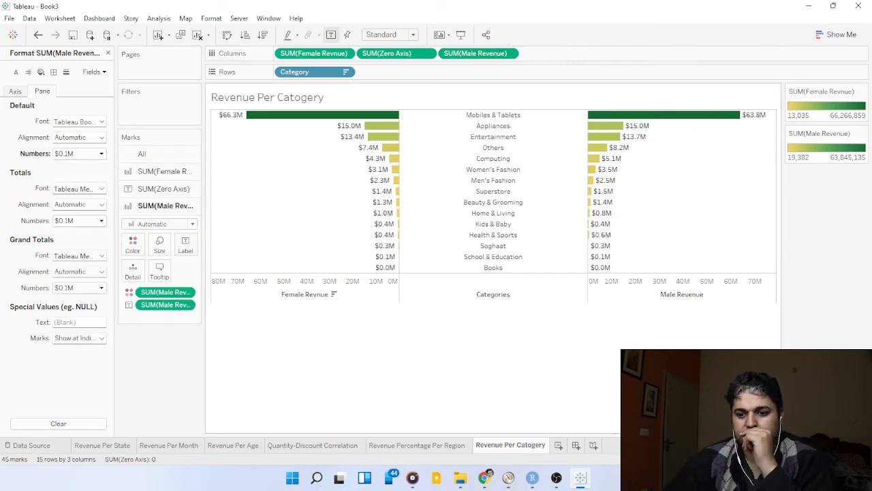
Create a new dashboard and set its fixed size to a width of 1200 px.
key("alt+Tab")
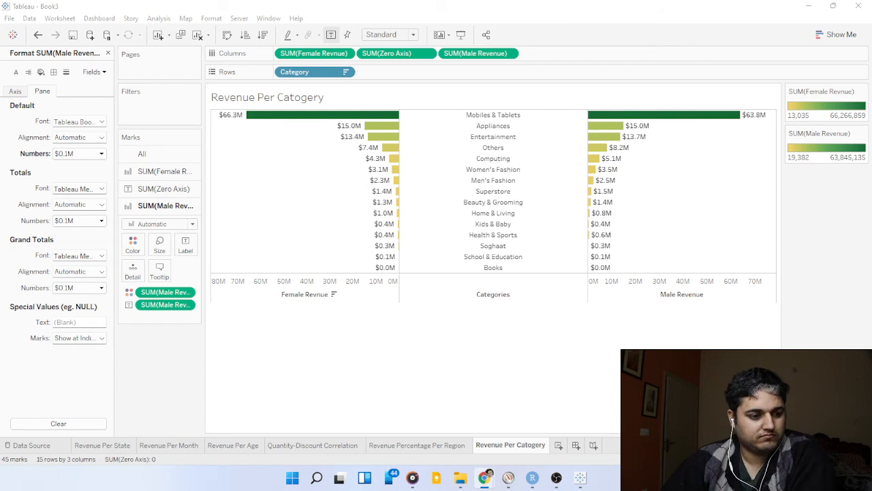
left_click(575, 445)
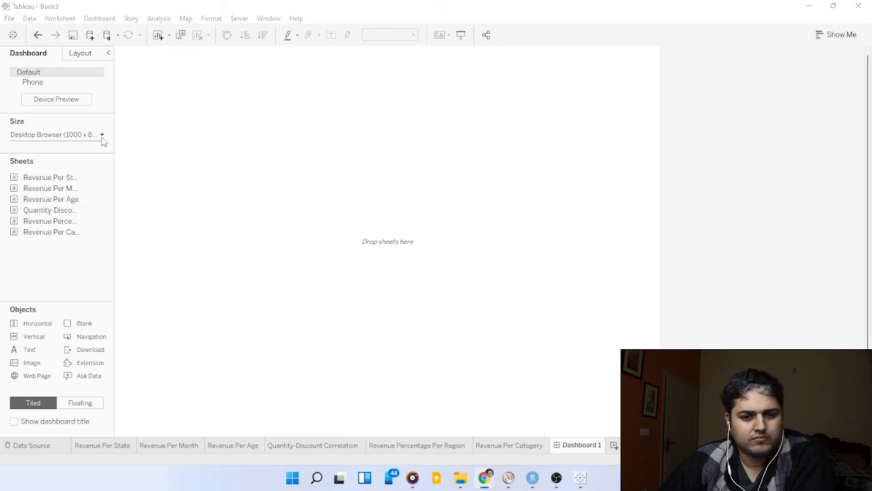
left_click(102, 136)
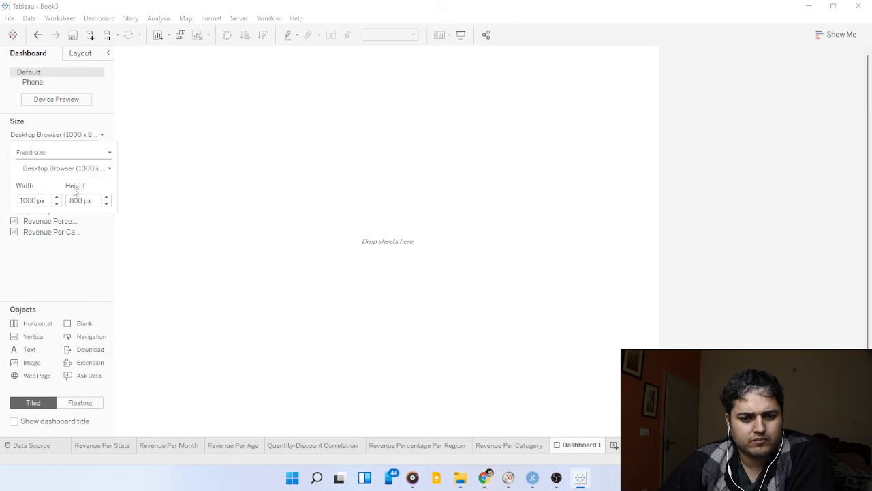
left_click(35, 200)
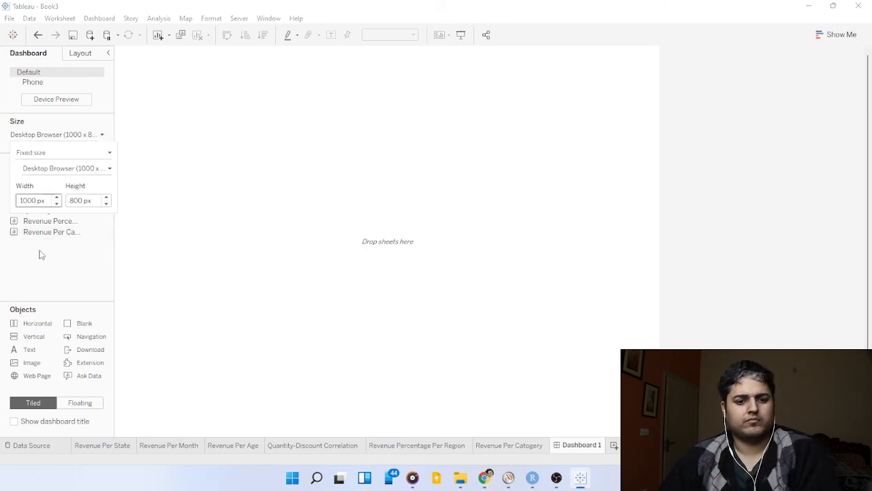
key("BackSpace")
key("BackSpace")
key("BackSpace")
type("200")
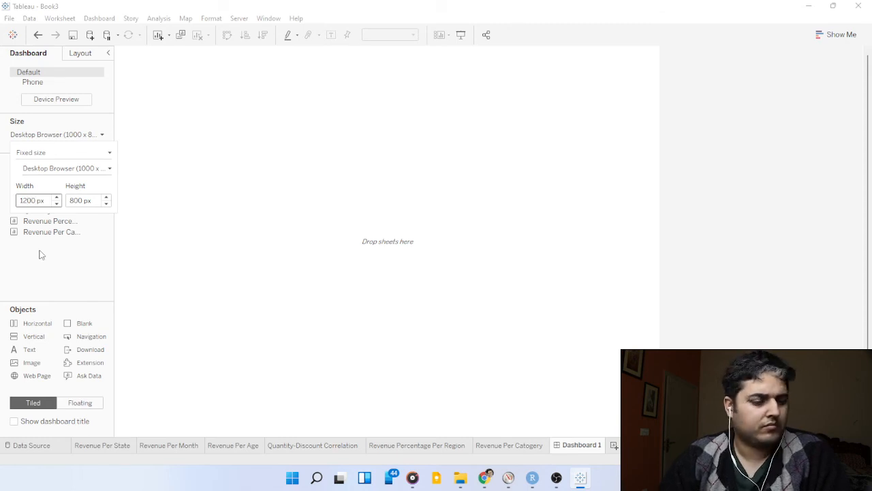
left_click(86, 255)
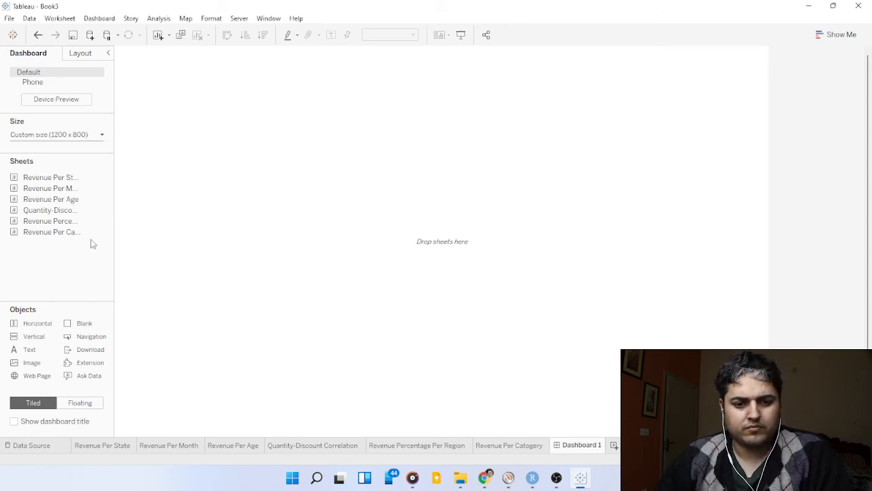
Format the dashboard with a light teal default shading and close the formatting options.
key("alt+Tab")
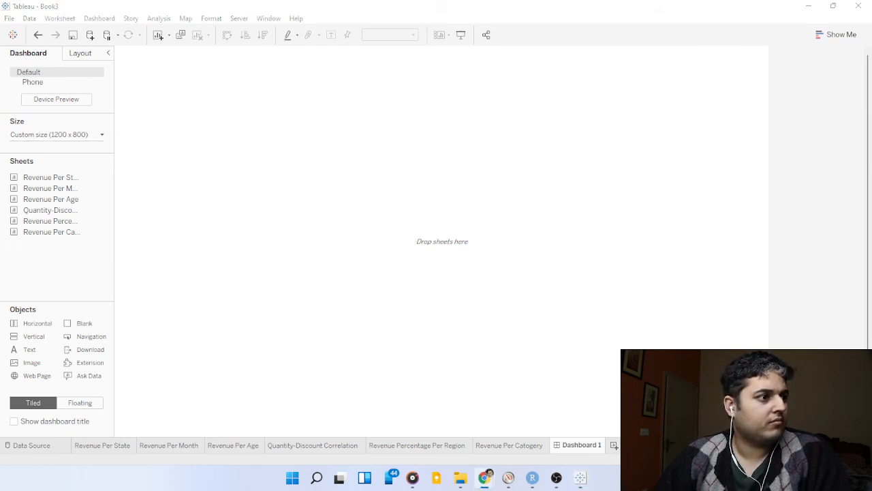
left_click(209, 19)
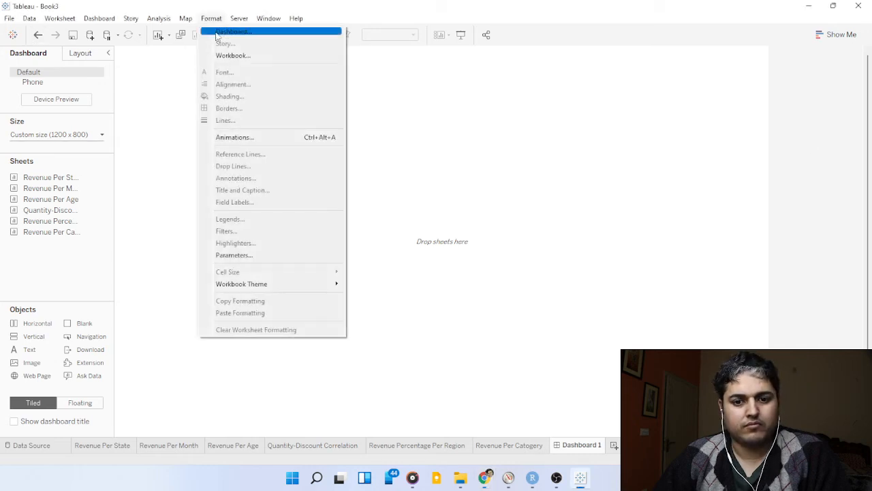
left_click(227, 33)
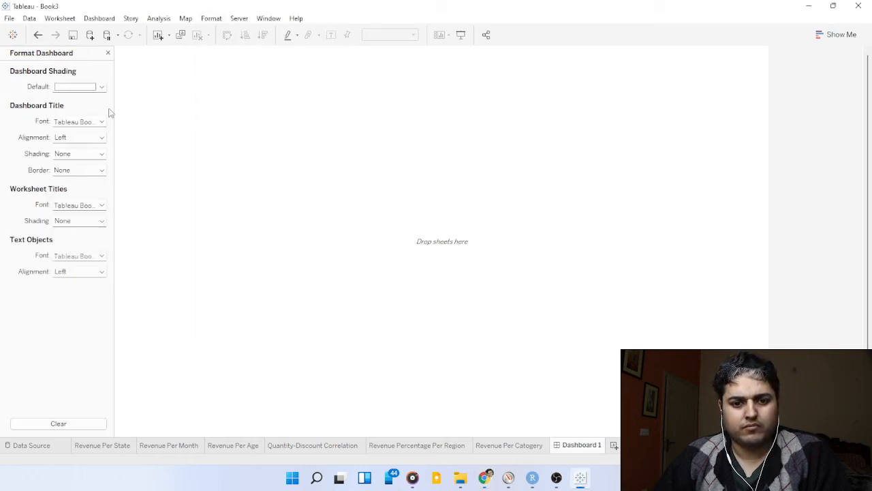
left_click(101, 86)
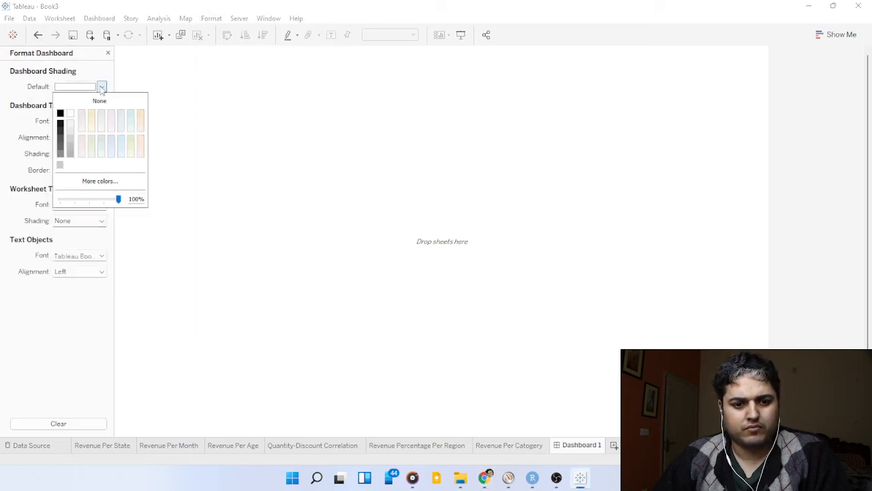
left_click(102, 129)
left_click(110, 124)
left_click(127, 123)
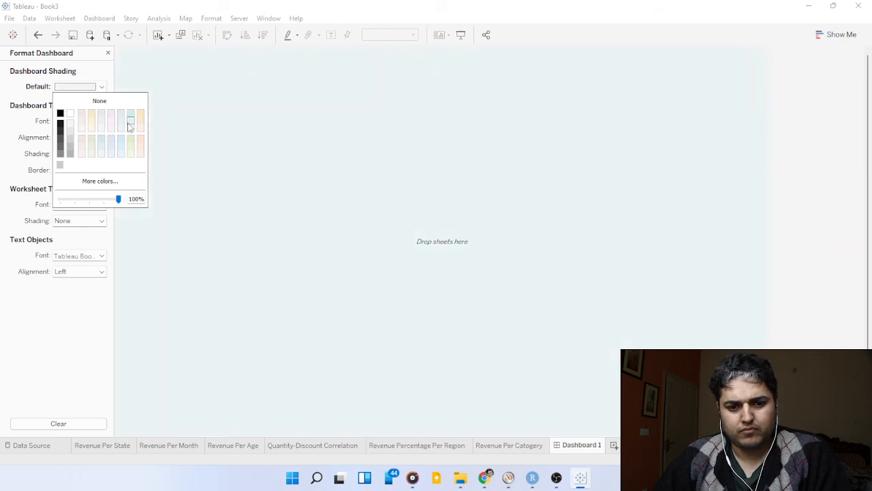
left_click(129, 124)
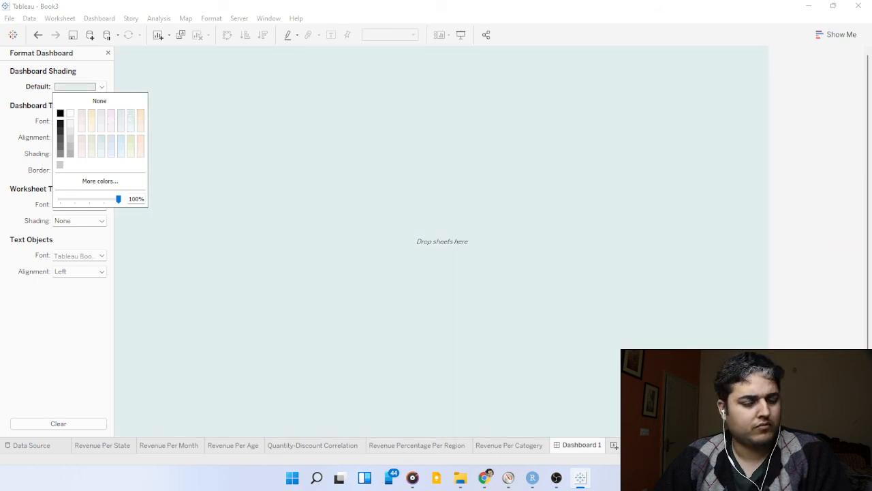
key("alt+Tab")
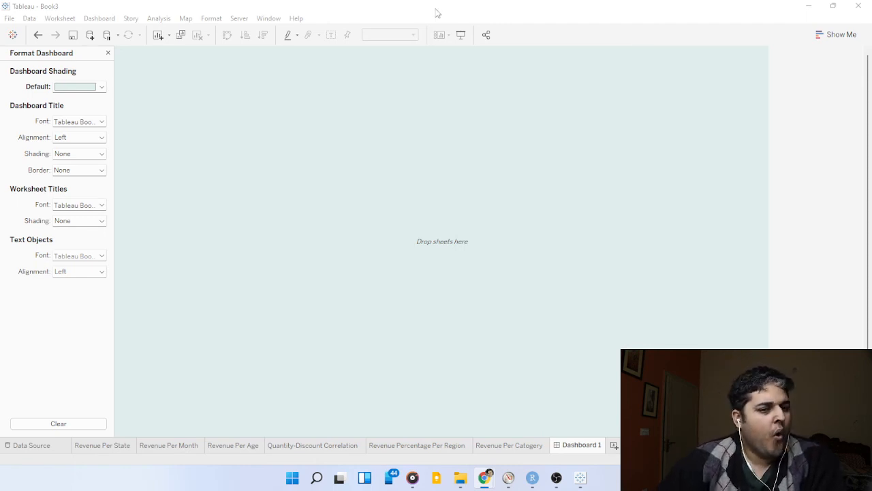
left_click(108, 53)
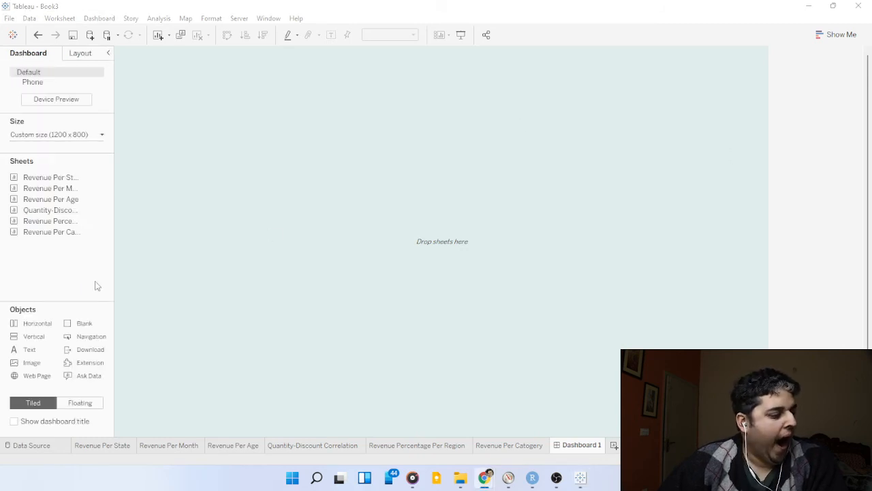
Set new objects to Floating and place Revenue Per State in the dashboard's upper left and Revenue Per Month in its upper right.
left_click(85, 402)
key("alt+Tab")
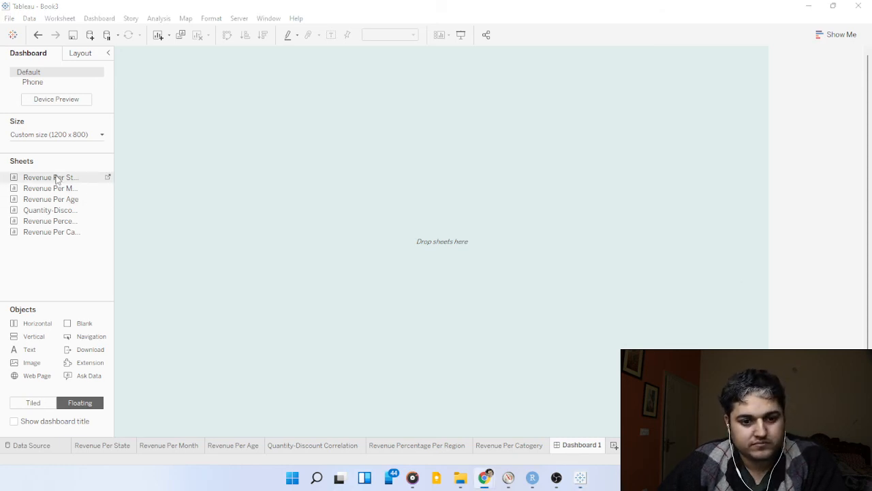
left_click_drag(58, 179, 209, 157)
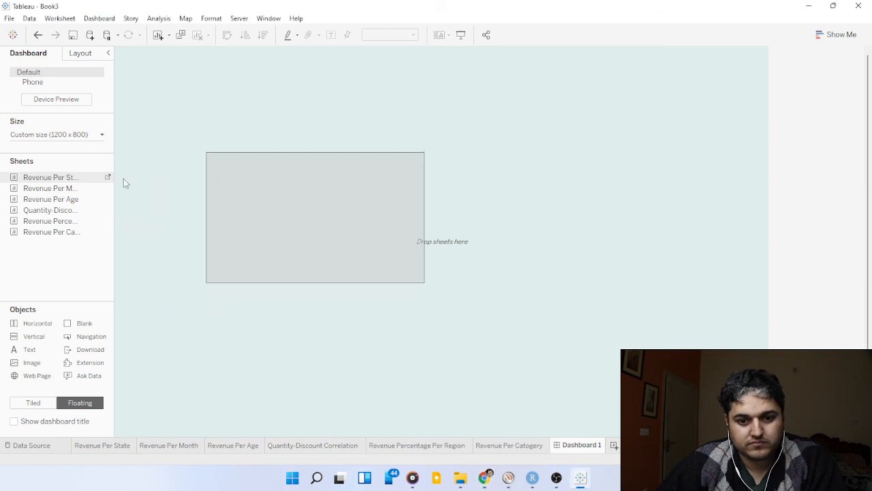
left_click_drag(51, 199, 528, 69)
left_click_drag(323, 222, 236, 114)
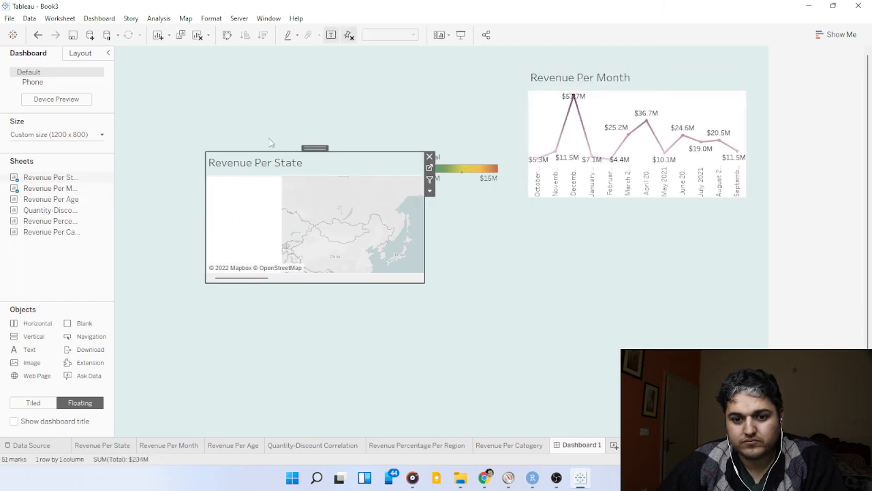
left_click_drag(308, 146, 266, 67)
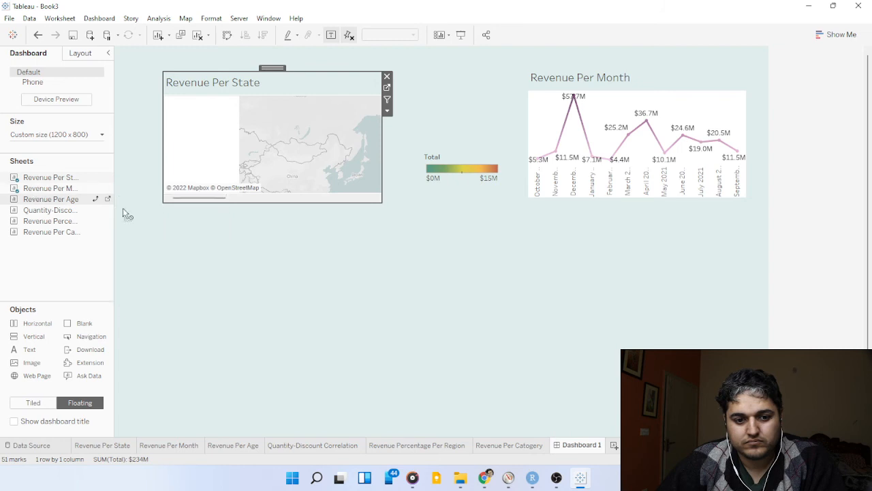
Add the floating sheets Revenue Per Age at the lower left, Quantity-Discount Correlation at the lower right and Revenue Percentage Per Region between them.
left_click_drag(124, 213, 161, 272)
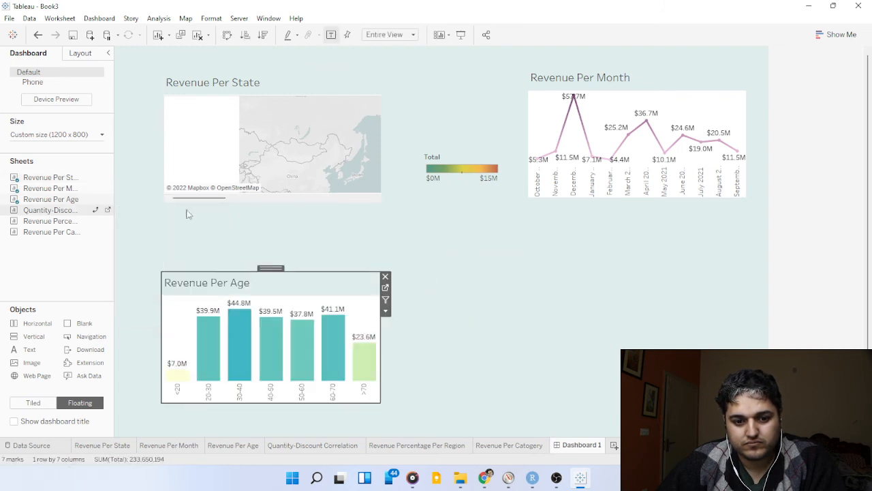
left_click_drag(186, 214, 521, 263)
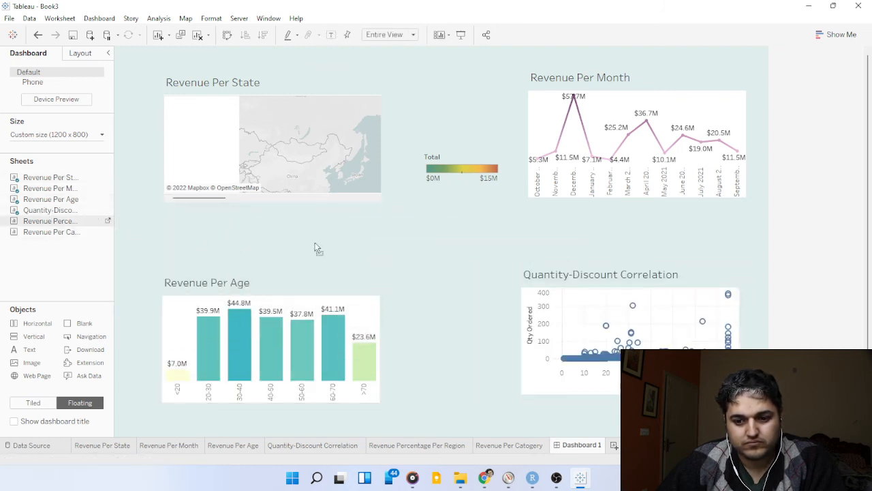
left_click_drag(315, 248, 363, 238)
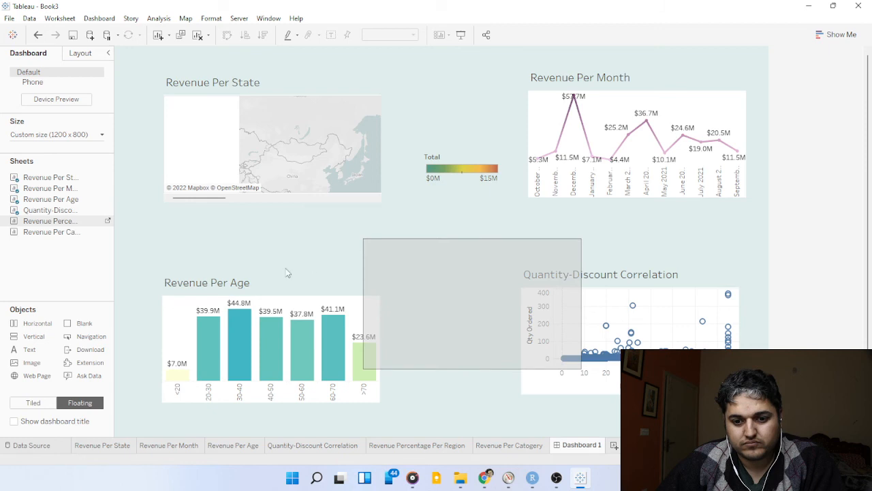
Spread out the lower charts, shifting Revenue Per Age and the region donut up and left and Quantity-Discount Correlation down and right.
left_click(231, 302)
left_click_drag(269, 269, 229, 250)
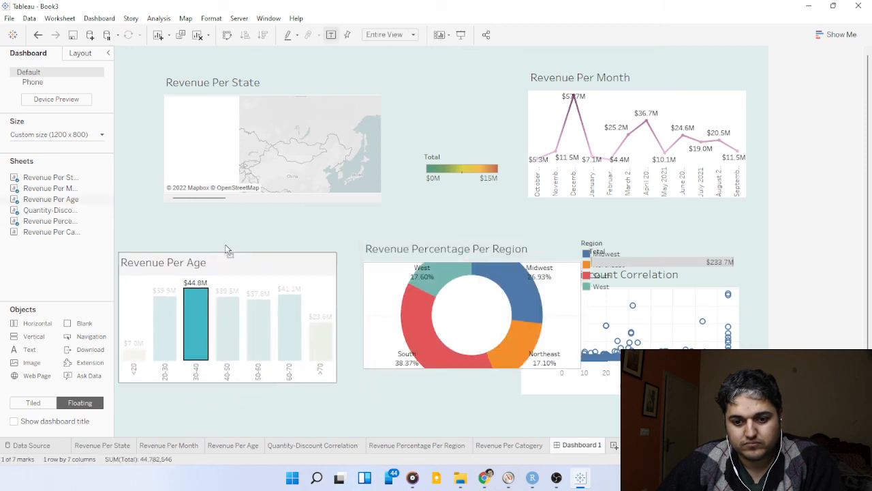
left_click(227, 307)
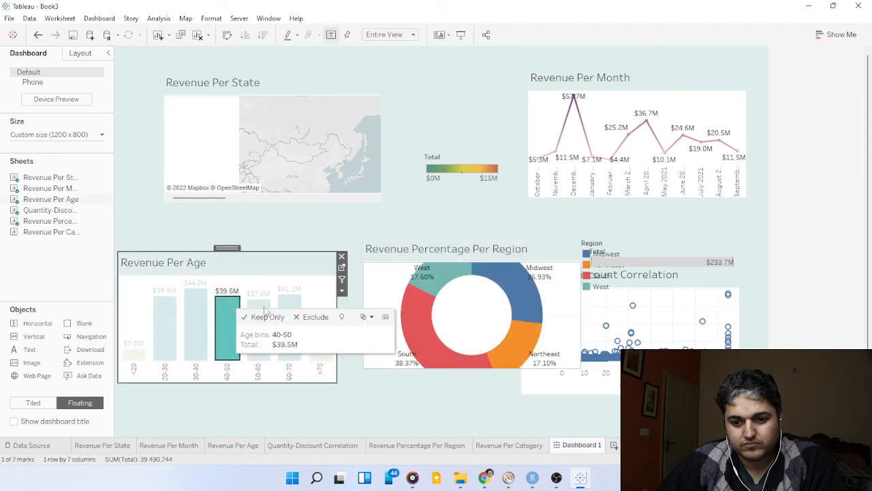
left_click(464, 248)
left_click_drag(476, 232, 454, 224)
left_click(606, 306)
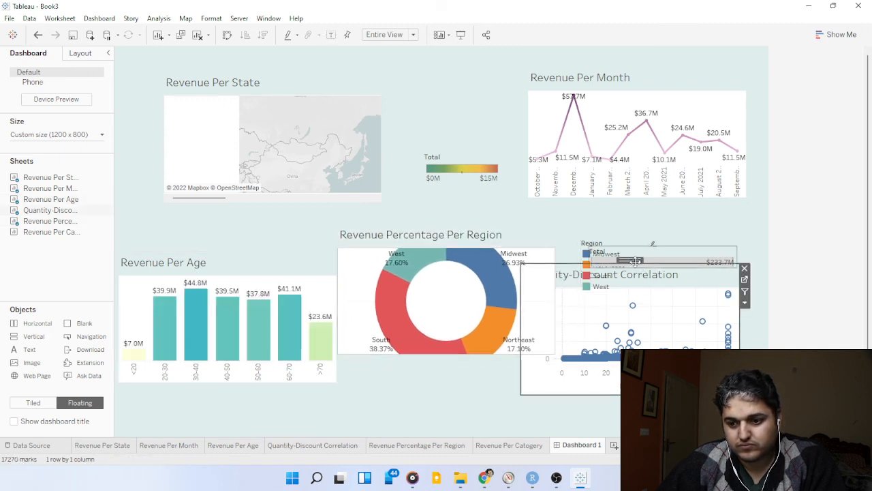
left_click_drag(635, 261, 666, 298)
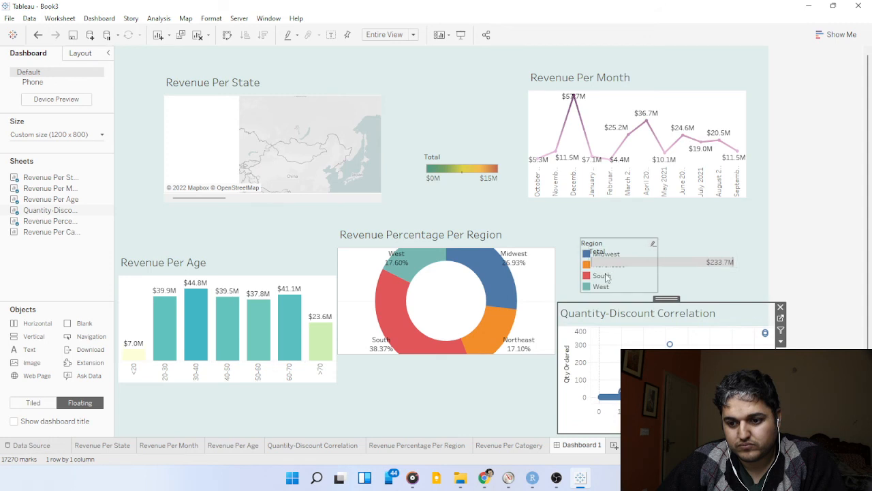
Move the Region color legend onto the upper-left part of the region donut chart and clear the legend highlighting.
left_click(605, 275)
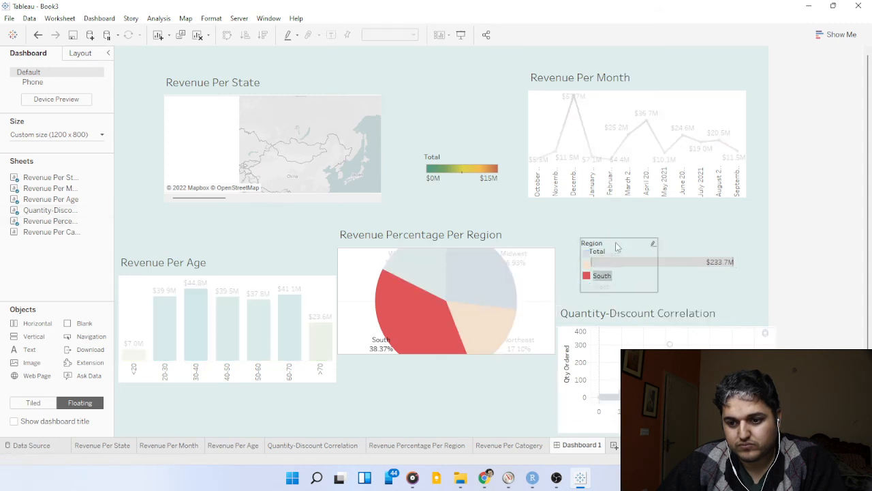
left_click(598, 264)
left_click_drag(602, 235, 379, 254)
left_click(589, 232)
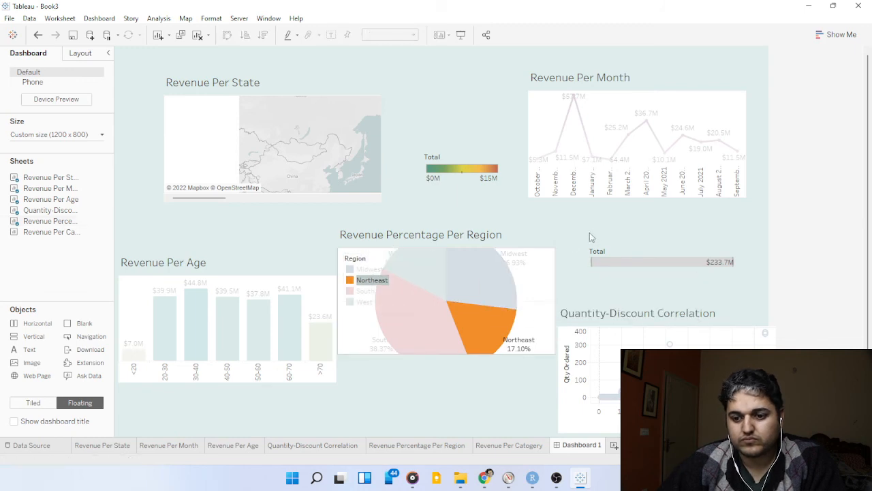
left_click(568, 240)
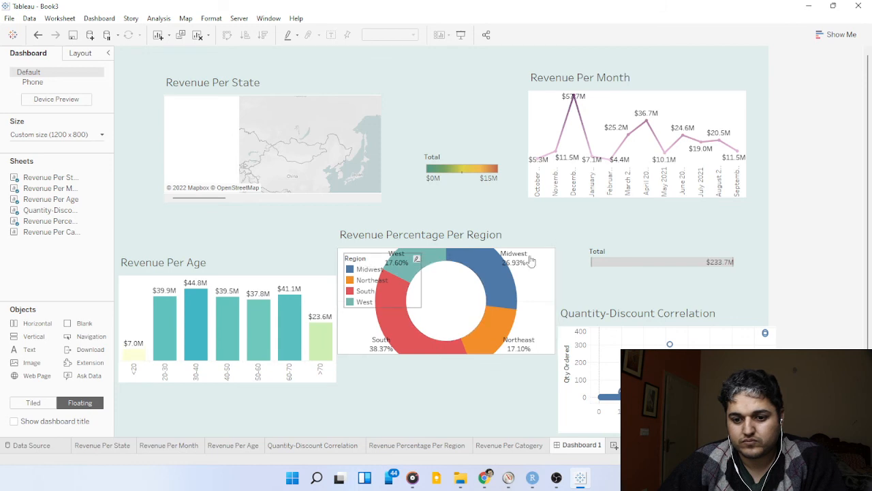
Move the Total size legend down onto the upper part of the Quantity-Discount Correlation chart.
left_click(622, 263)
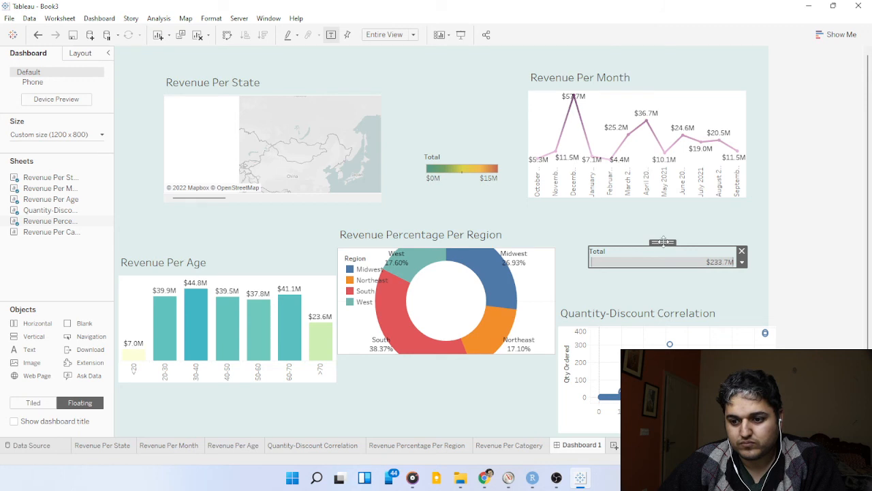
left_click_drag(661, 259, 676, 330)
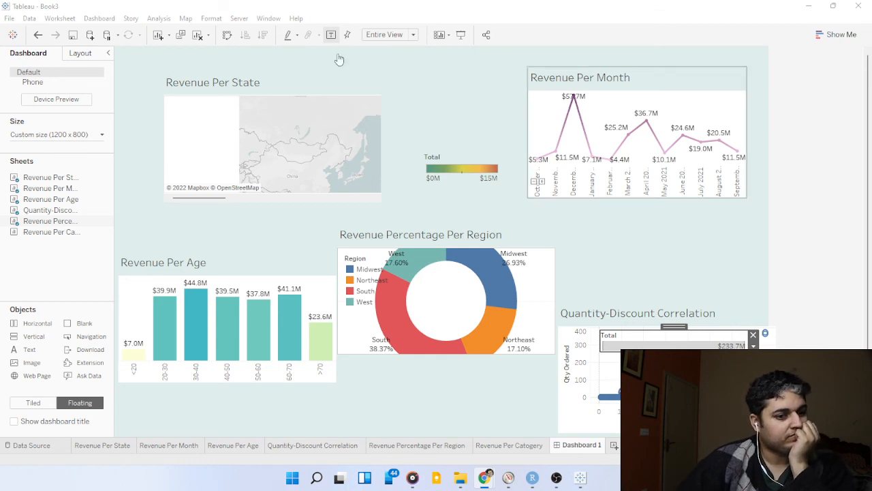
Make the Revenue Percentage Per Region chart taller so the whole donut fits, clear its highlighting, and shift it to the dashboard's lower edge.
left_click(427, 308)
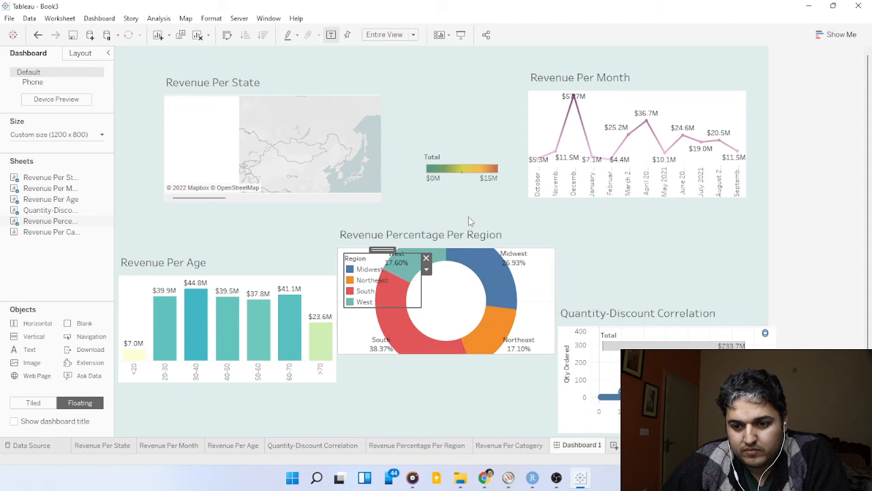
left_click(451, 273)
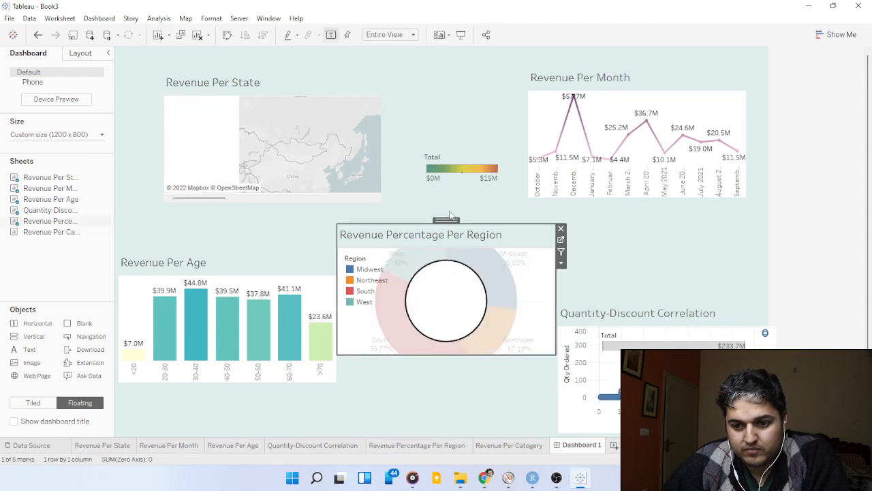
left_click_drag(447, 218, 447, 211)
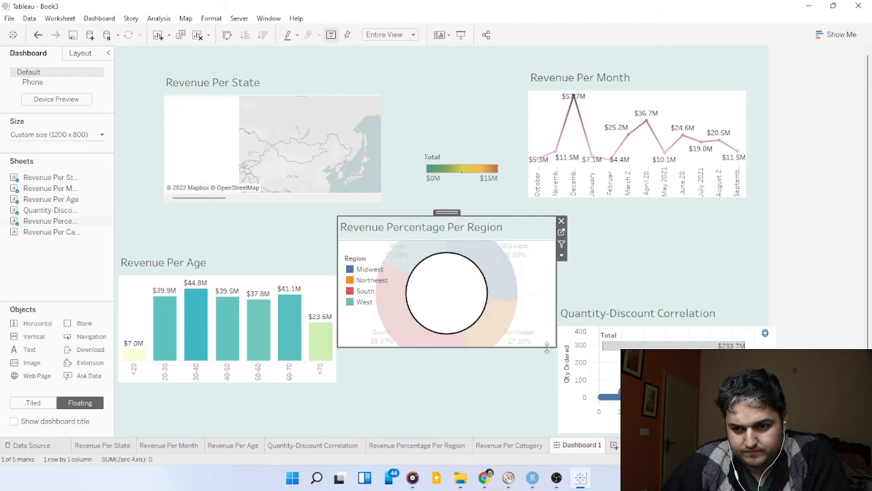
left_click_drag(547, 348, 546, 420)
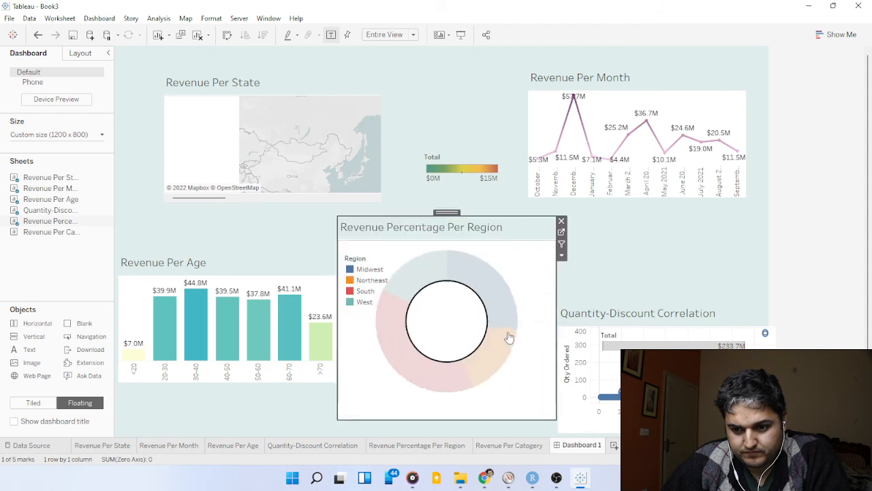
left_click(476, 282)
left_click(617, 247)
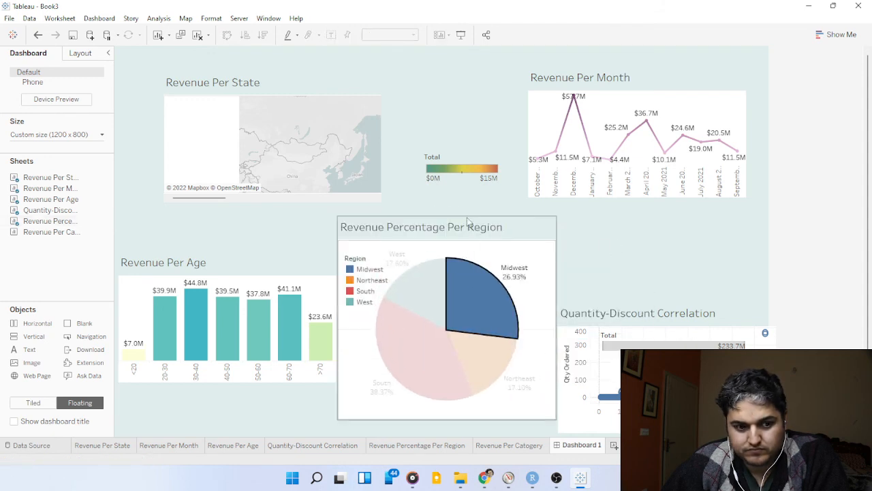
left_click(423, 252)
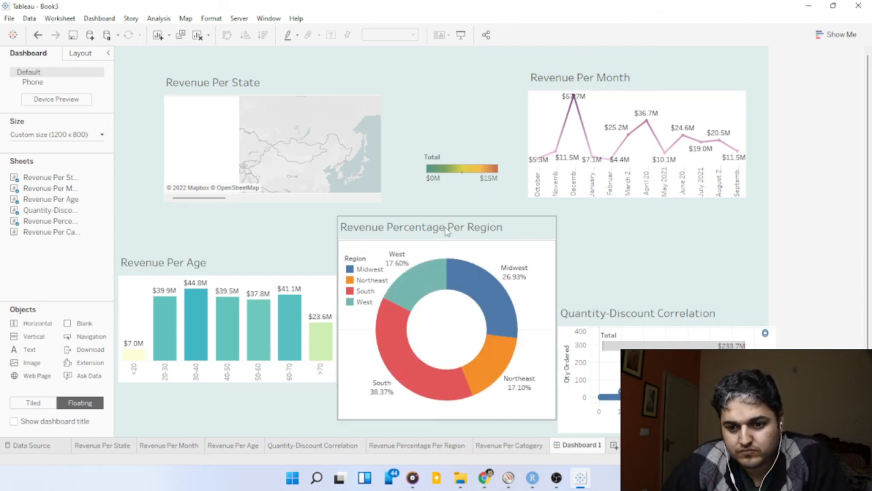
left_click(446, 228)
left_click_drag(442, 212, 441, 229)
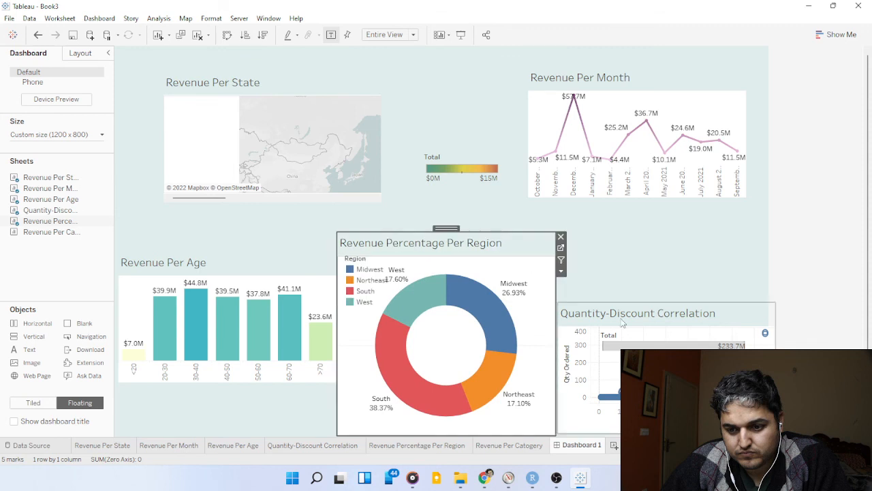
Extend Quantity-Discount Correlation upward and stretch Revenue Per Age down to the dashboard's lower edge.
left_click(622, 323)
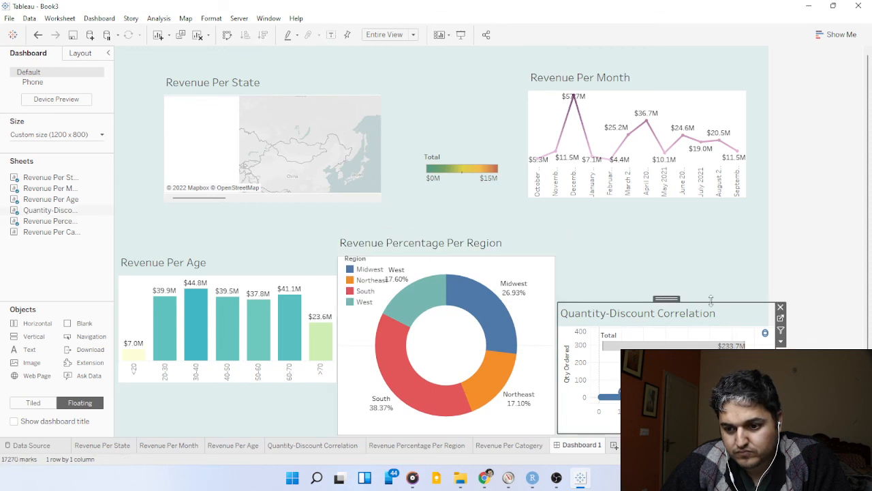
left_click_drag(710, 300, 708, 257)
left_click(263, 314)
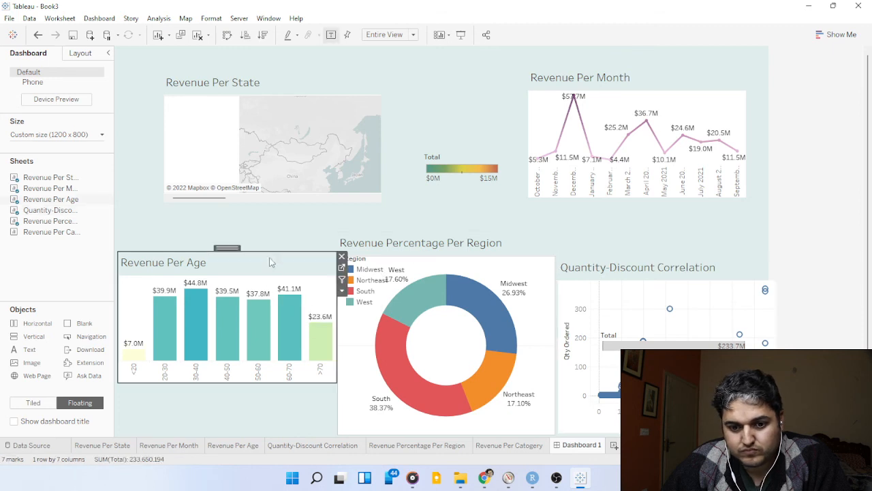
left_click_drag(273, 382, 270, 434)
Move Revenue Per State to the dashboard's left edge and make it taller so it reaches down to Revenue Per Age.
left_click(302, 198)
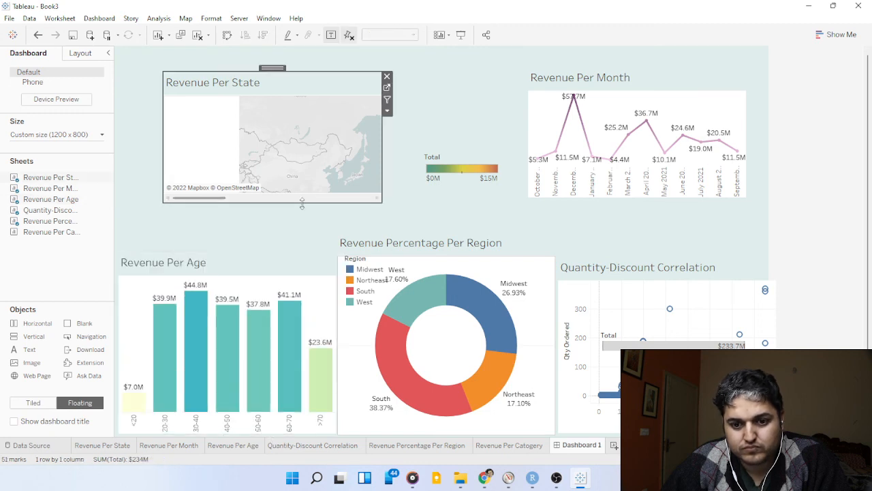
left_click_drag(302, 202, 296, 231)
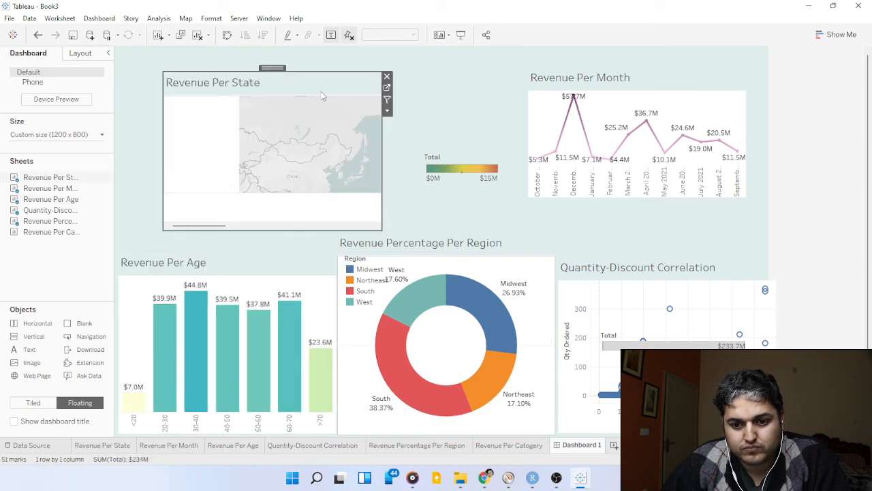
left_click_drag(279, 69, 231, 82)
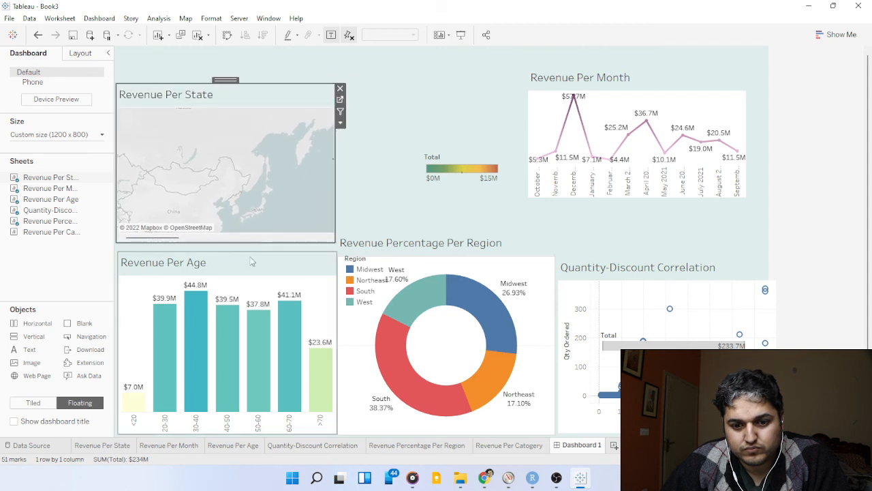
left_click_drag(242, 247, 243, 252)
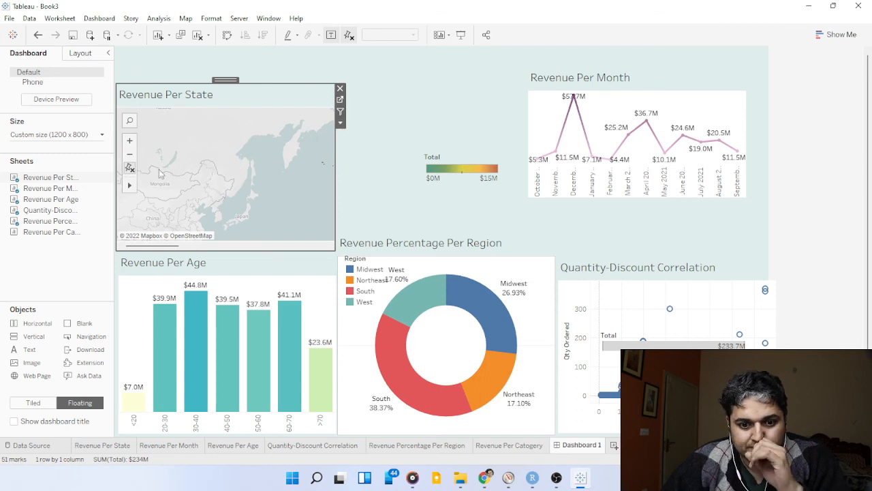
Zoom out and reposition the Revenue Per State map so that all US states, including Alaska, fit in its frame.
mouse_move(129, 185)
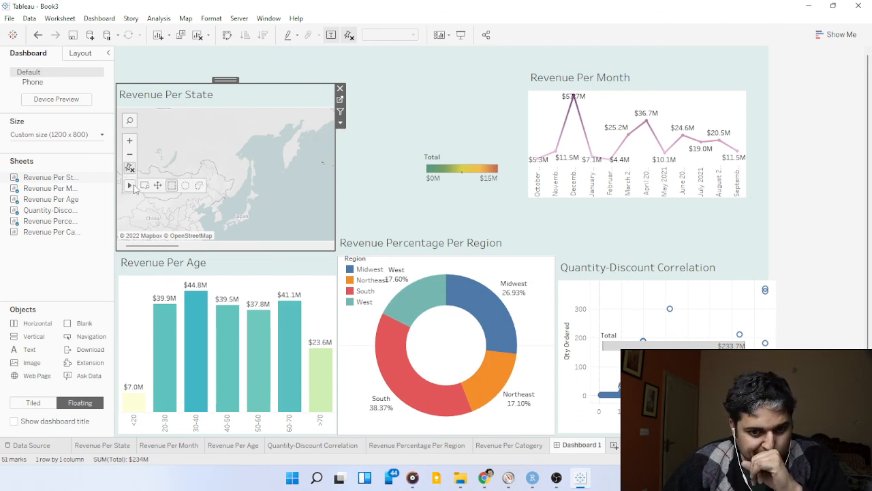
left_click(130, 122)
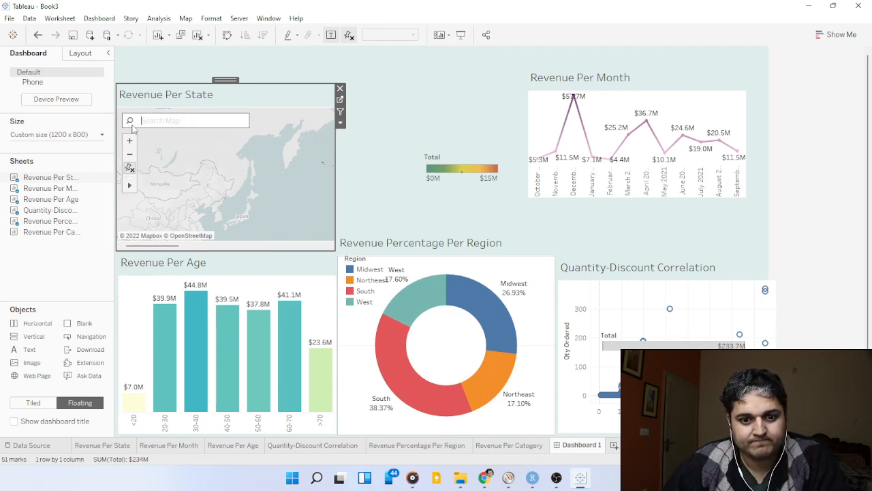
left_click(130, 154)
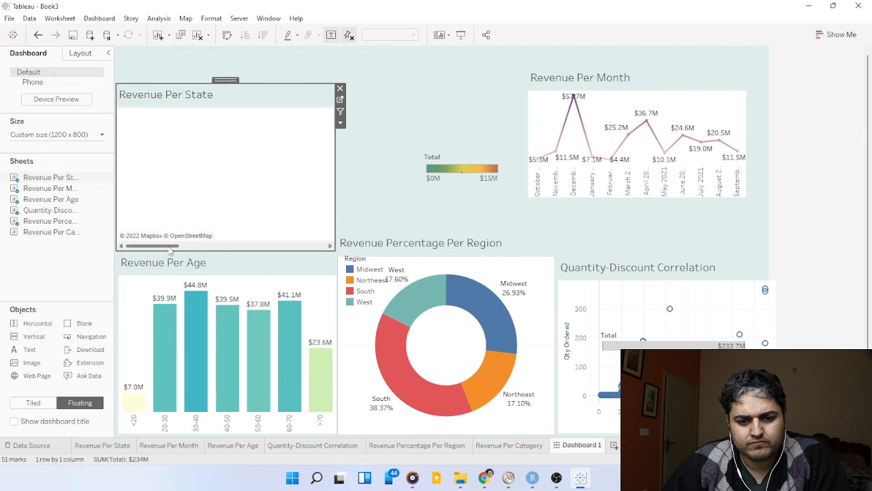
mouse_move(213, 246)
left_mouse_down()
mouse_move(305, 246)
mouse_move(218, 246)
mouse_move(242, 249)
mouse_move(225, 249)
left_mouse_up()
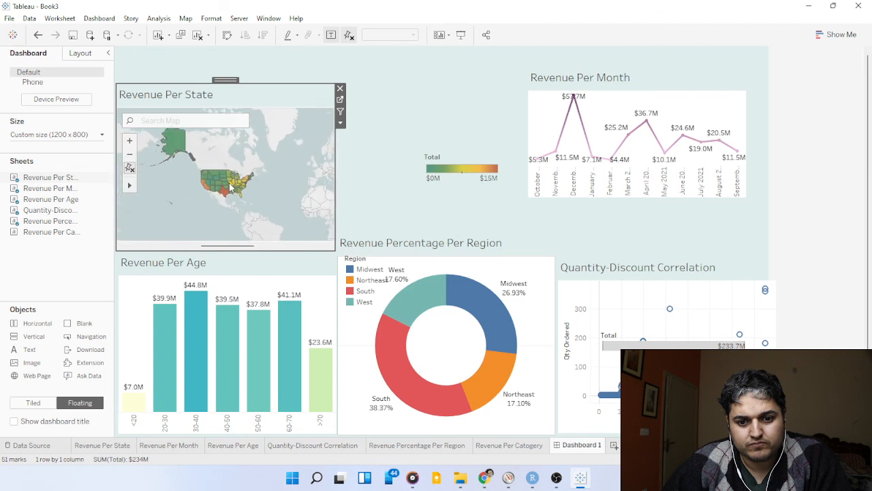
scroll(230, 186, "up", 2)
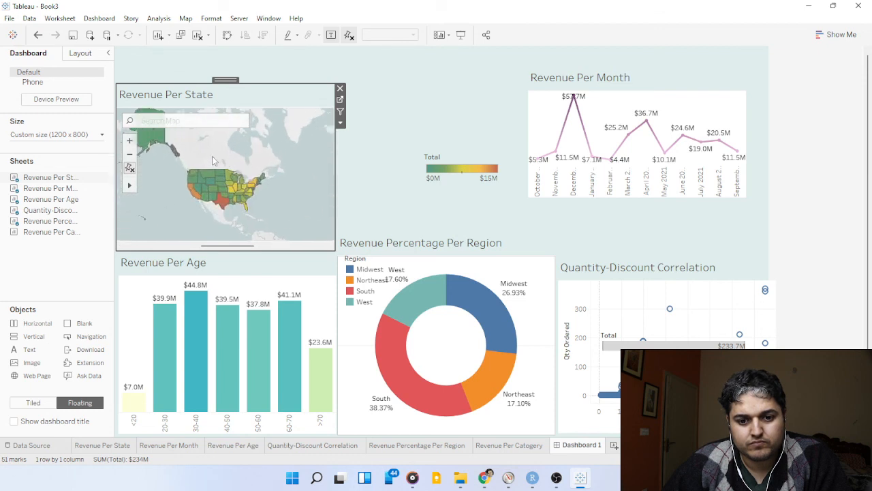
left_click_drag(213, 160, 236, 178)
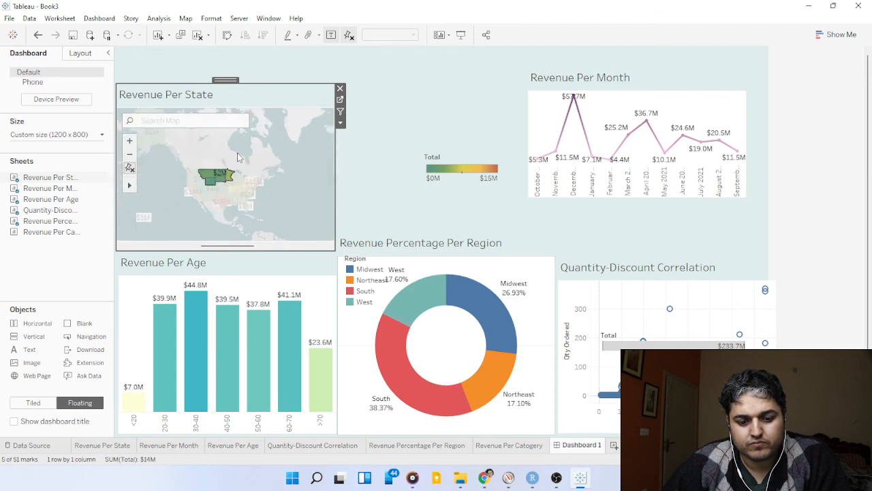
left_click(376, 136)
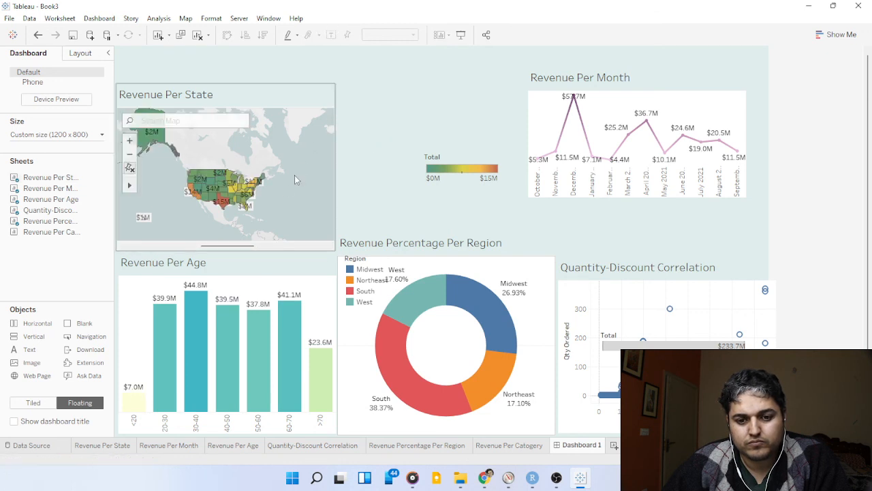
scroll(223, 211, "up", 1)
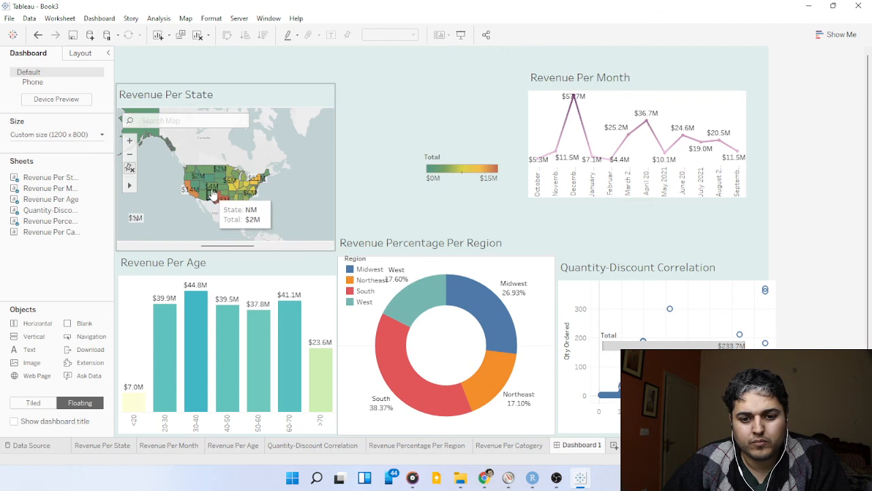
left_click(213, 190)
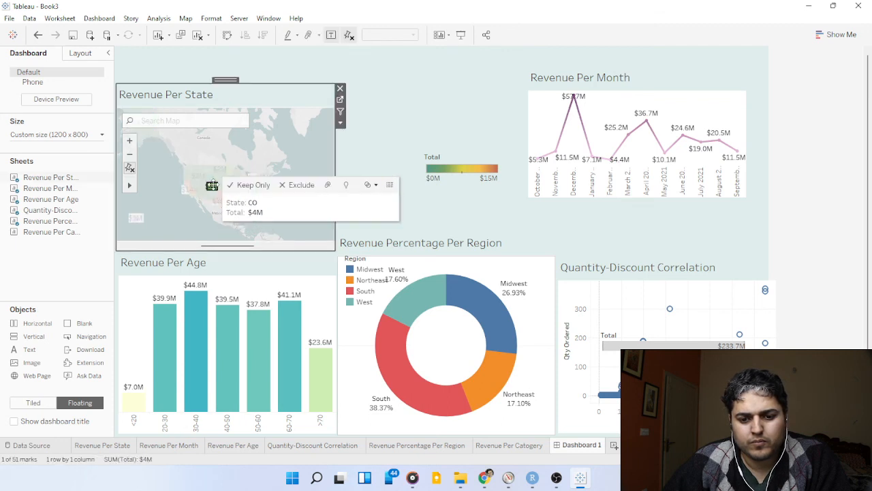
left_click(365, 132)
Remove the Total color legend of the Revenue Per State map from the dashboard and clear the map's state highlighting.
left_click(464, 160)
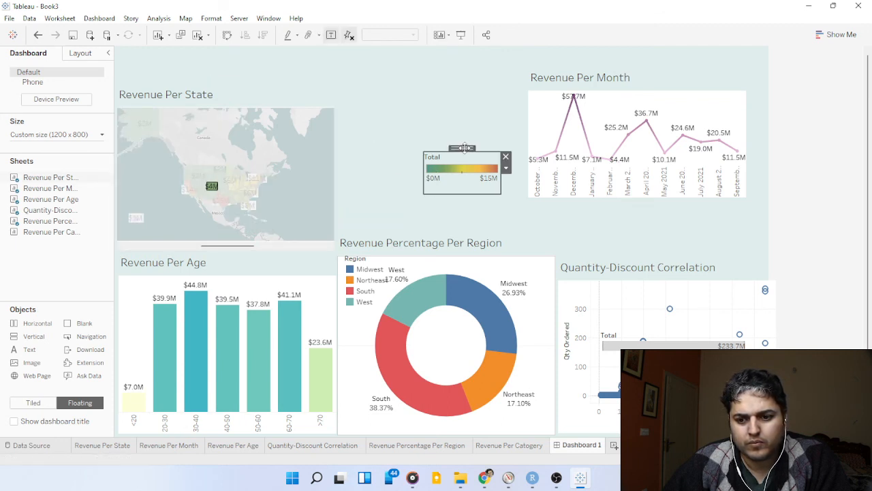
left_click_drag(464, 148, 289, 112)
left_click(401, 104)
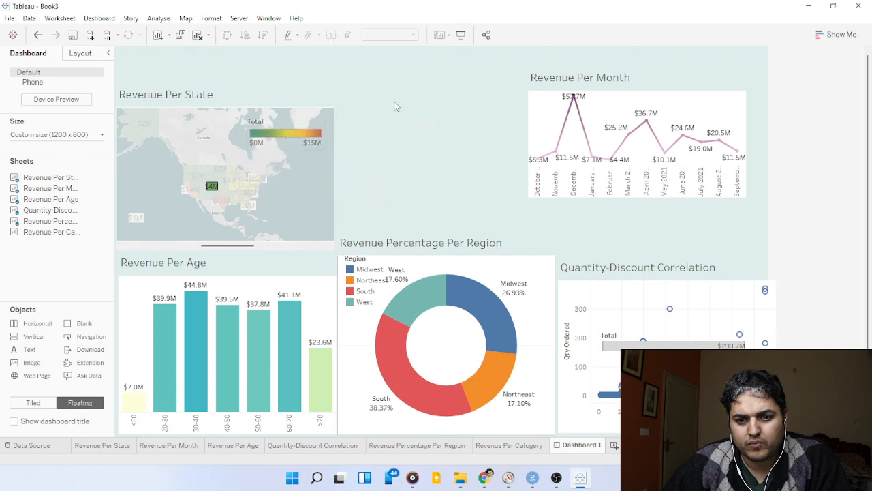
left_click(297, 145)
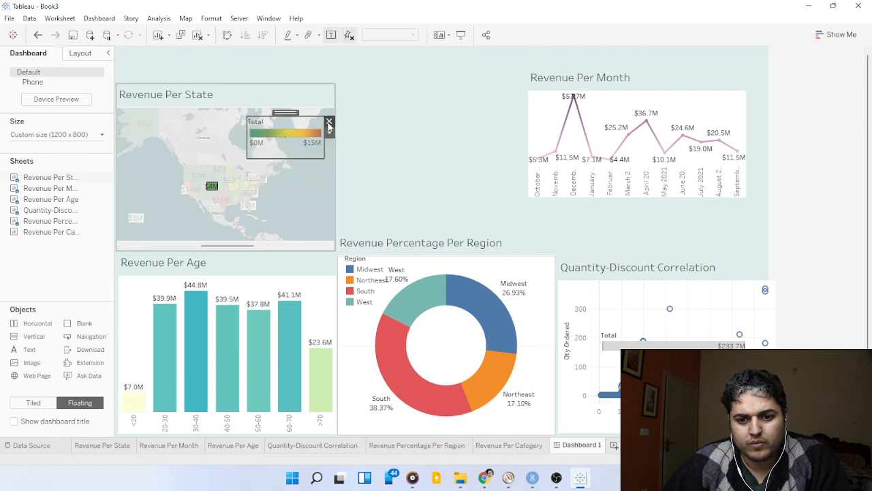
left_click(329, 123)
left_click(290, 176)
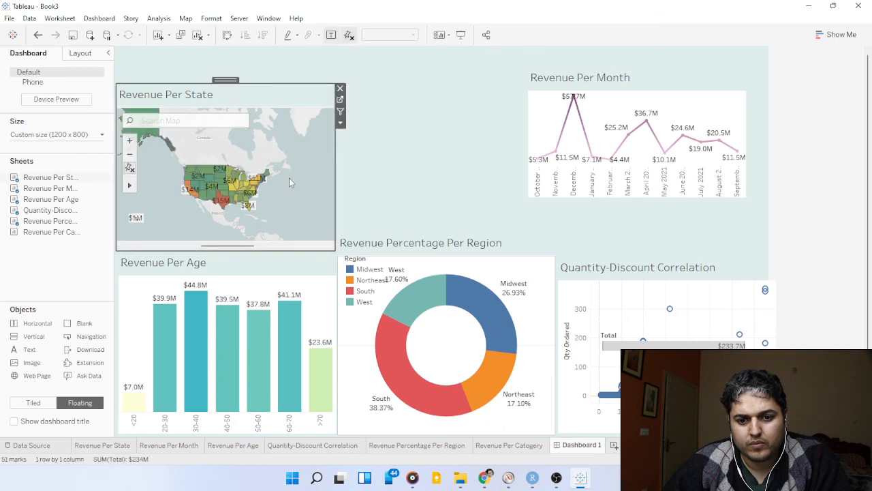
left_click(407, 136)
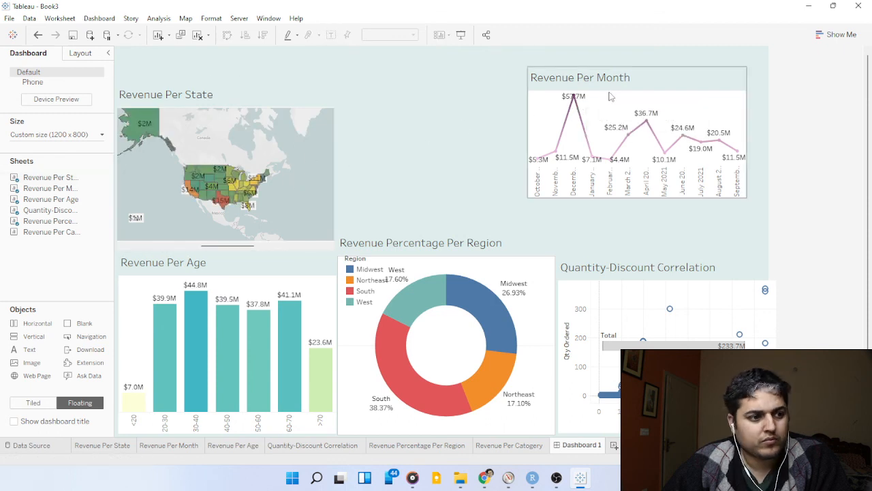
Add the floating Revenue Per Catogery sheet beside the state map and shift Revenue Per Month down.
left_click_drag(49, 232, 335, 106)
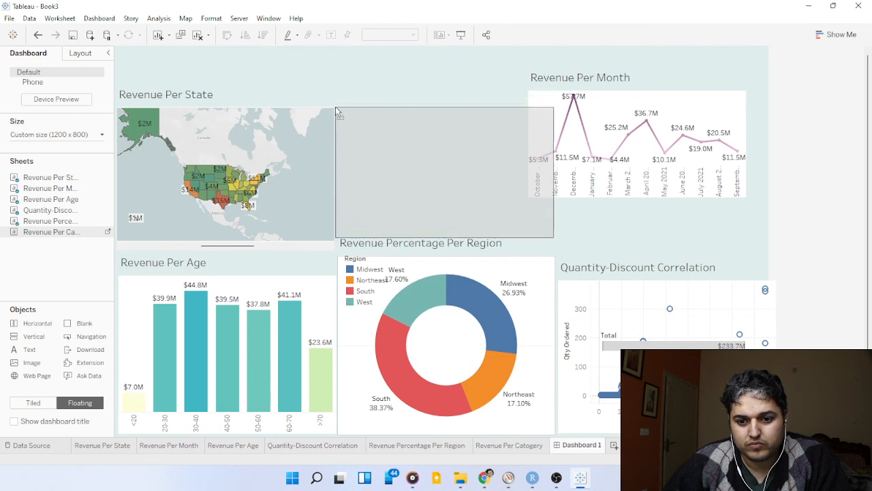
left_click(581, 98)
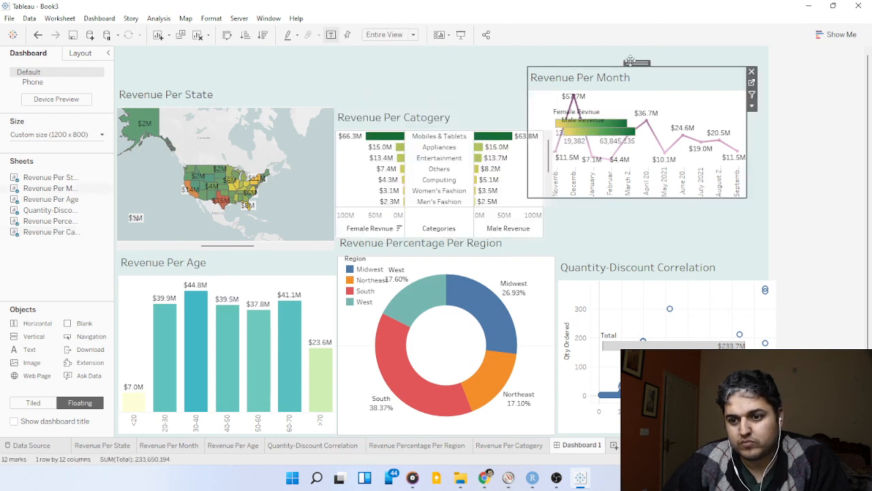
left_click_drag(631, 62, 644, 141)
Remove the Male Revenue and Female Revnue color legends from the dashboard.
left_click(620, 135)
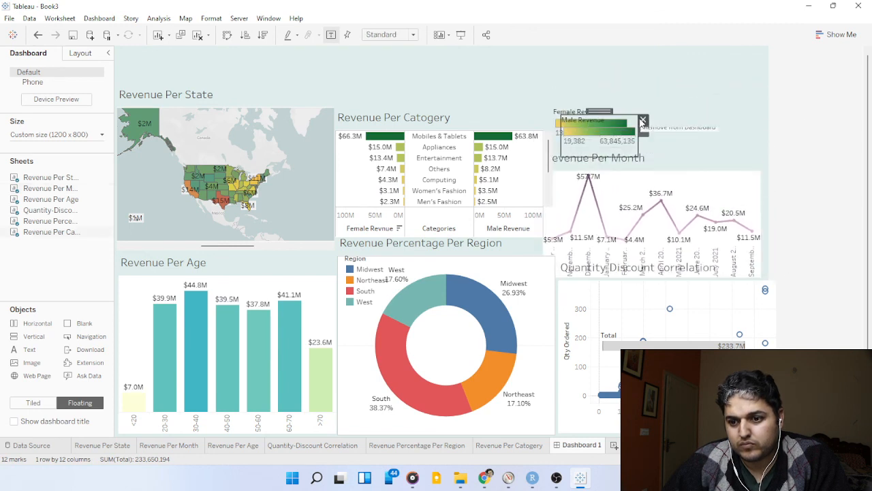
left_click(644, 118)
left_click(611, 125)
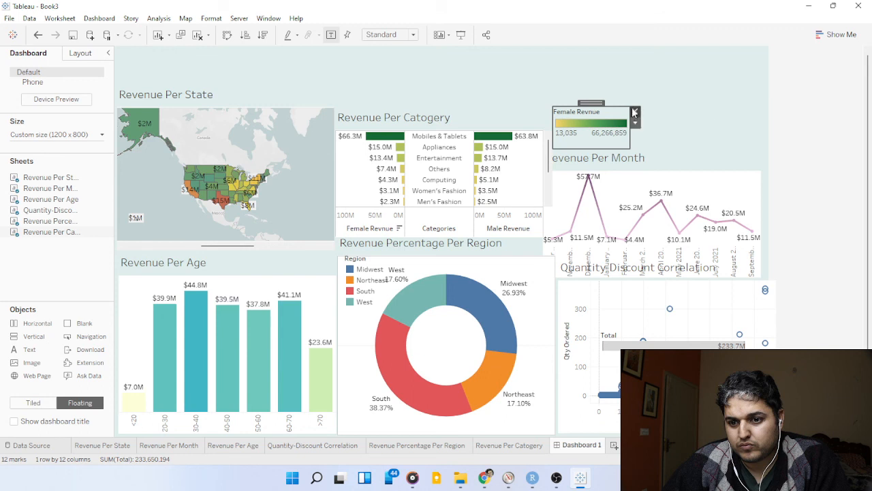
left_click(634, 113)
Place Revenue Per Month beside the category chart, above Quantity-Discount Correlation, and slightly narrow the Revenue Percentage Per Region chart from its right edge.
left_click(620, 158)
left_click_drag(632, 151, 658, 121)
left_click(543, 264)
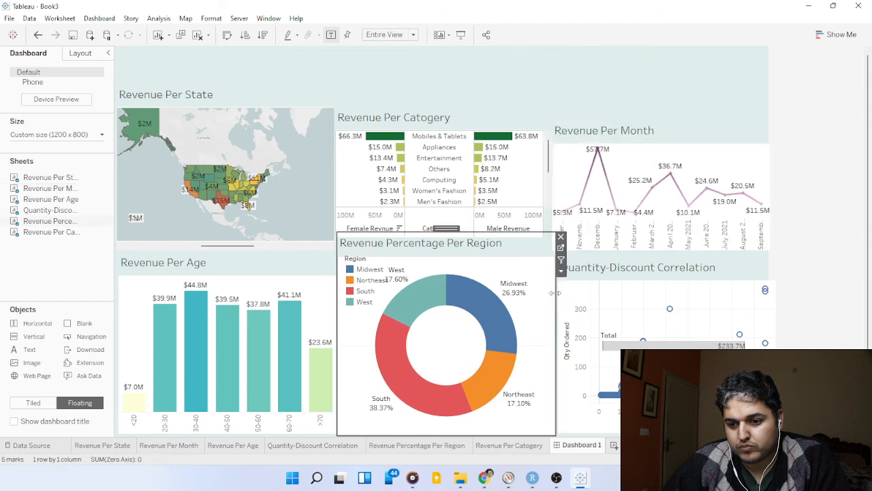
left_click_drag(557, 294, 551, 300)
left_click(578, 300)
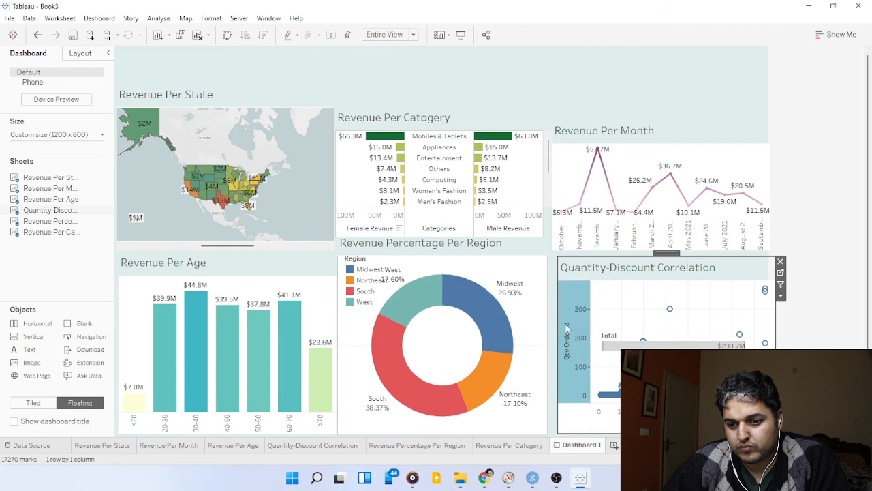
Shift Quantity-Discount Correlation slightly to line up beneath Revenue Per Month and remove the Total color legend covering it.
left_click_drag(659, 253, 658, 258)
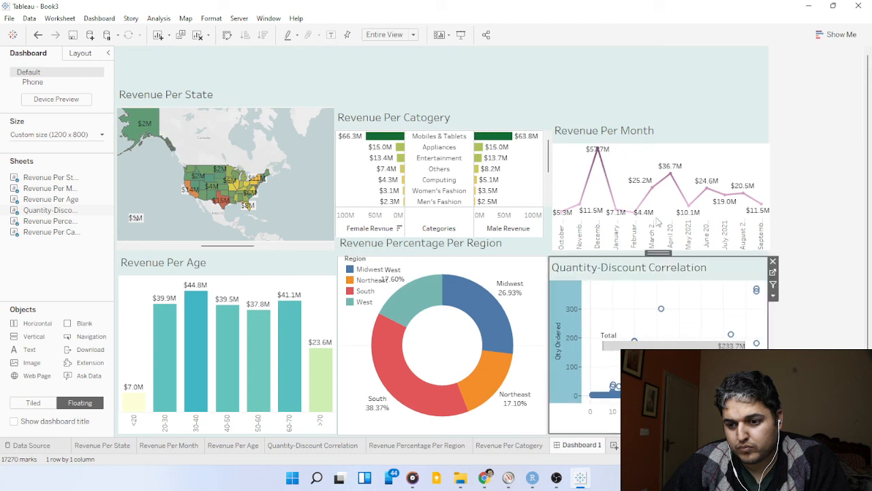
left_click(652, 187)
left_click(609, 97)
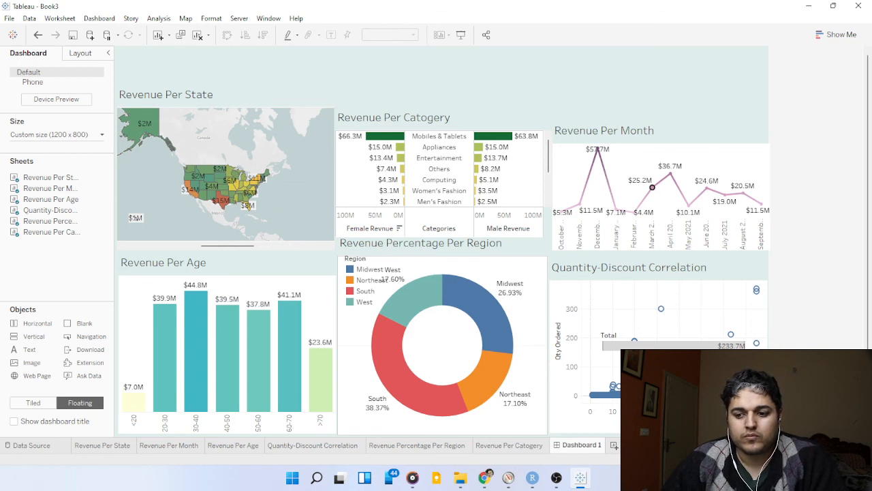
left_click(686, 340)
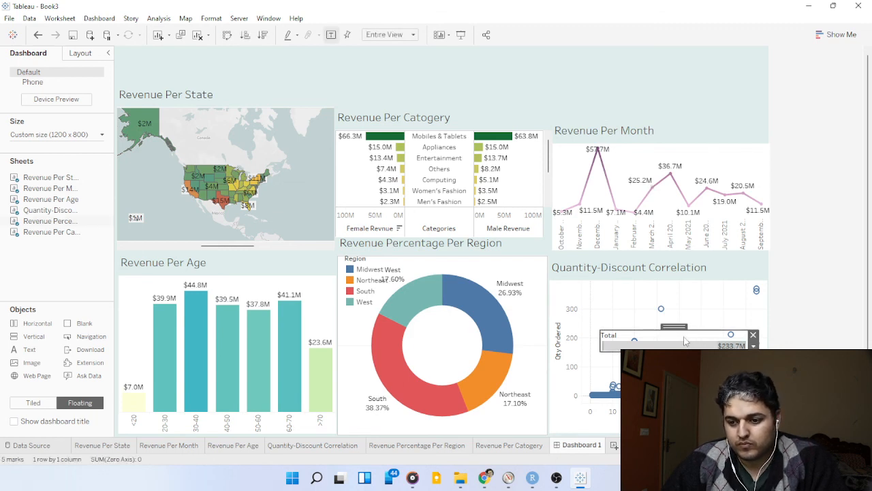
left_click(753, 335)
key("alt+Tab")
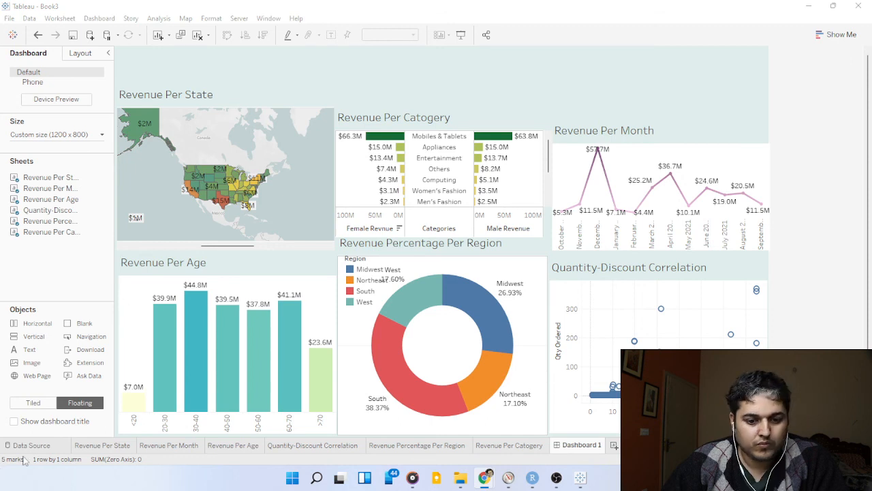
left_click(40, 354)
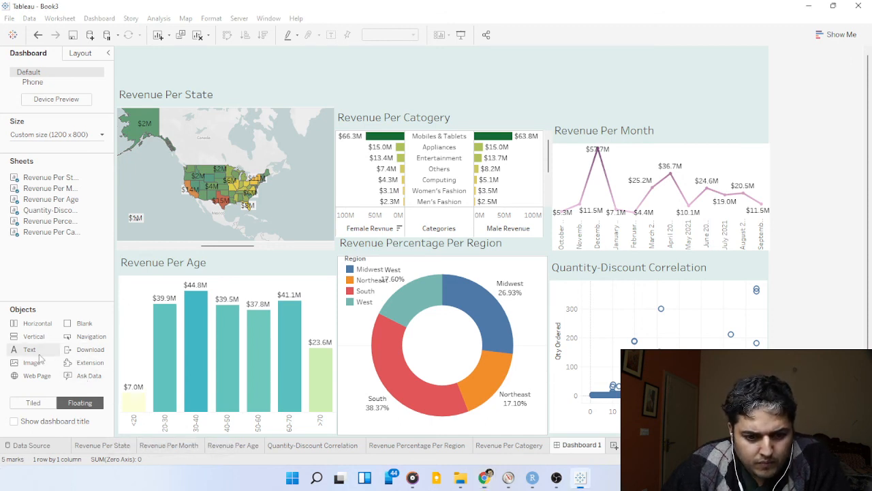
key("alt+Tab")
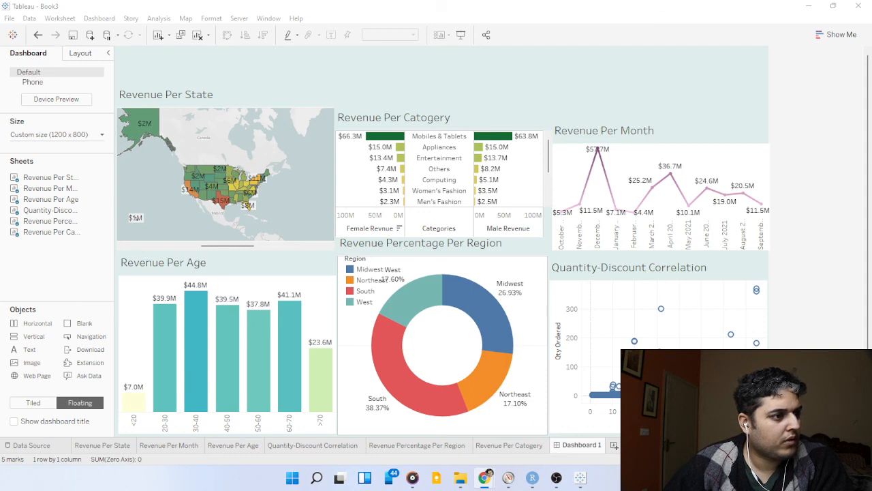
left_click(32, 354)
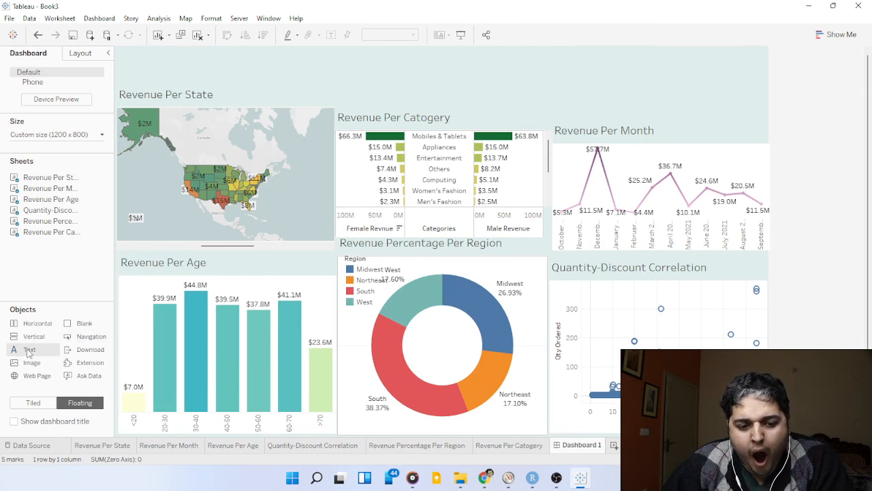
Add a floating text object reading Customer Analysis above Revenue Per Catogery, formatted at size 20, black and centered.
left_click_drag(32, 350, 362, 117)
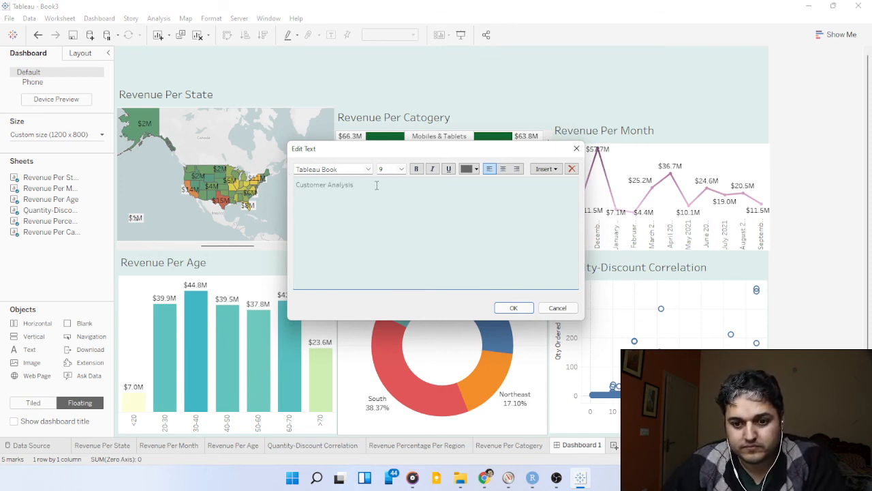
key("ctrl+a")
left_click(401, 169)
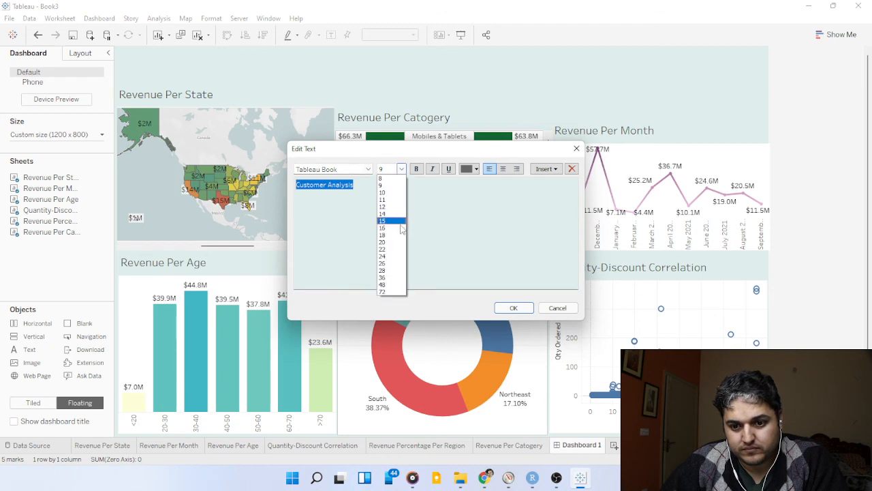
left_click(396, 243)
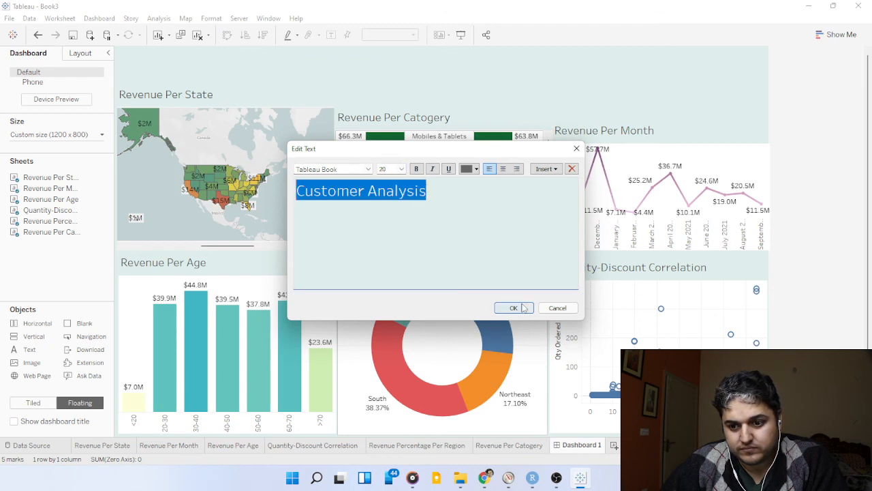
left_click(475, 169)
left_click(466, 180)
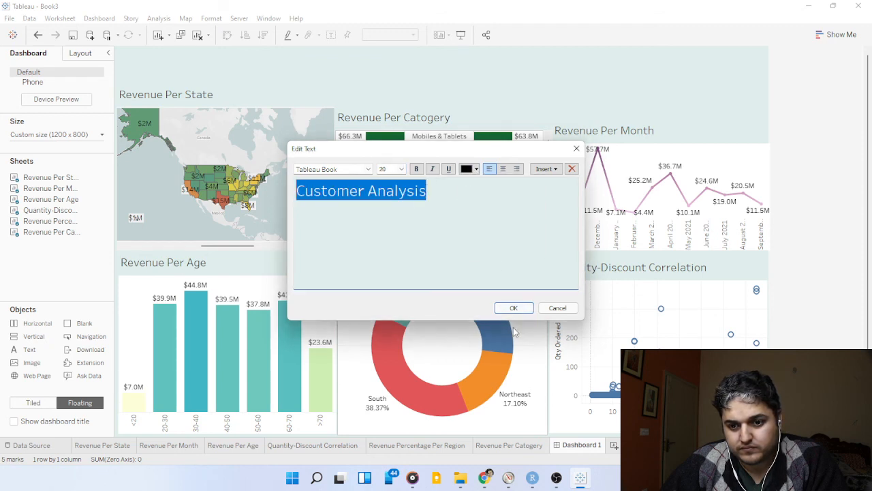
left_click(502, 170)
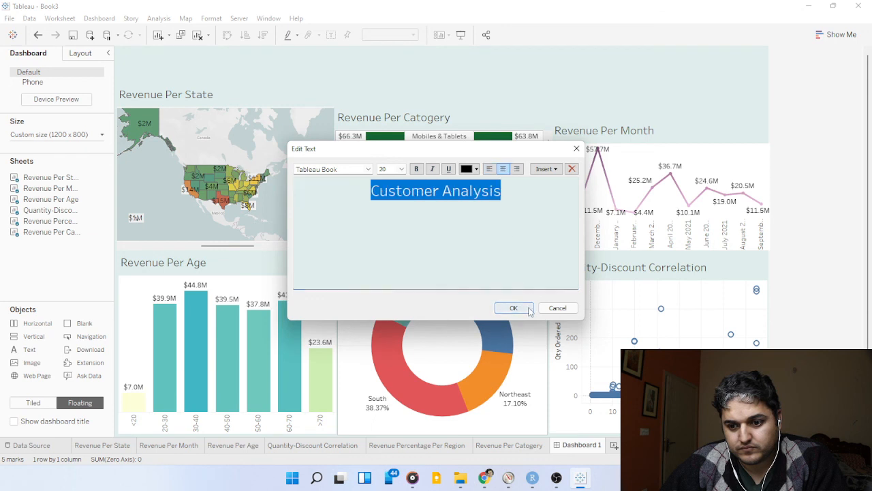
left_click(525, 310)
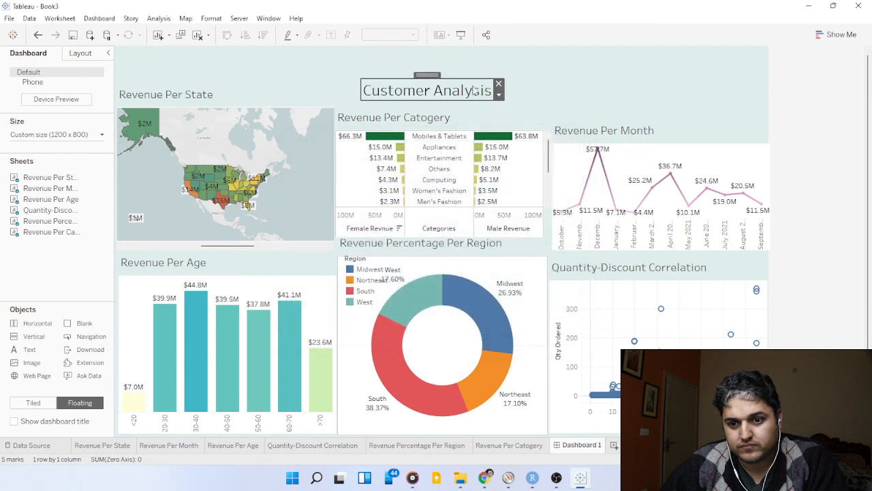
Make the Customer Analysis text box slightly taller and place it above the Revenue Per State map.
left_click_drag(479, 103, 479, 112)
left_click_drag(436, 73, 436, 57)
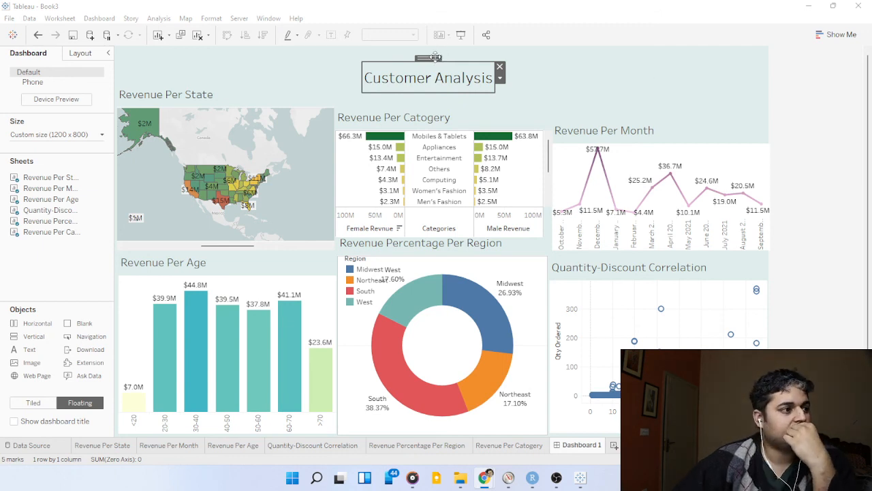
left_click_drag(435, 57, 193, 45)
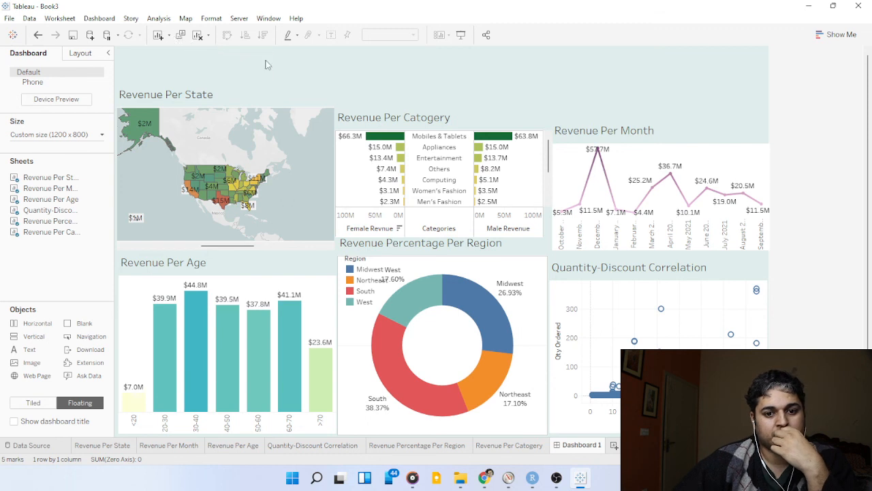
left_click(38, 37)
left_click_drag(427, 58, 225, 49)
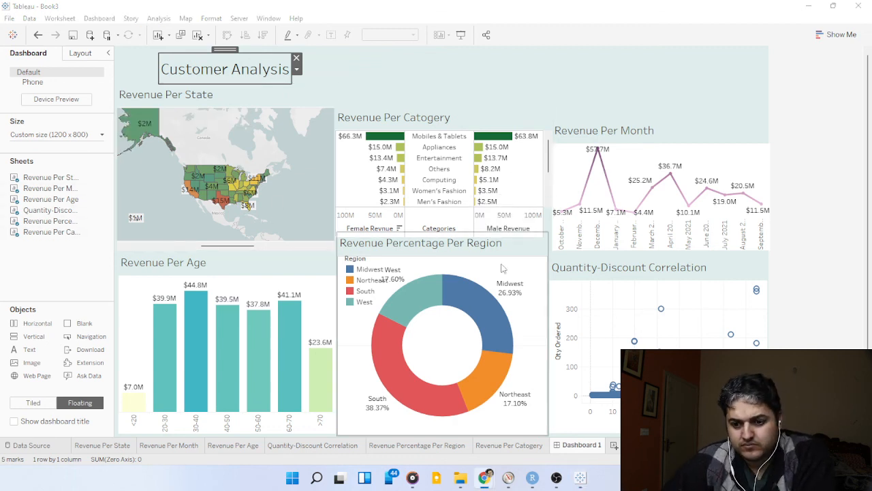
left_click(545, 263)
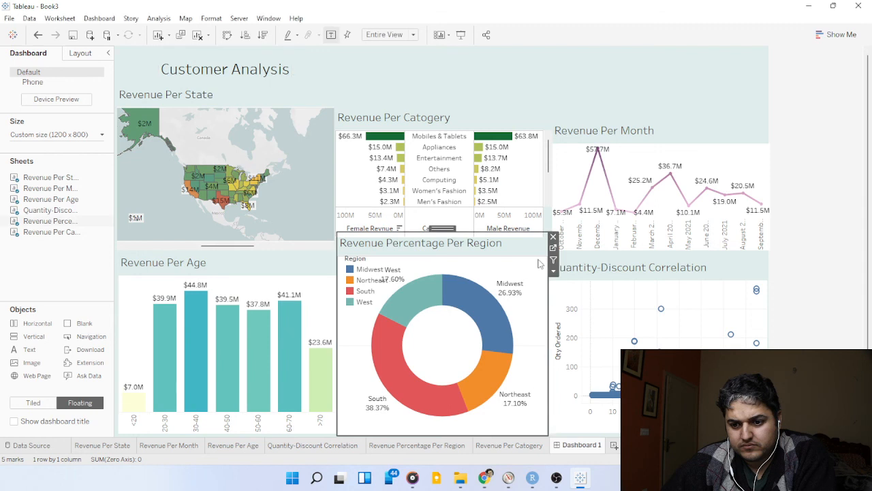
left_click(545, 218)
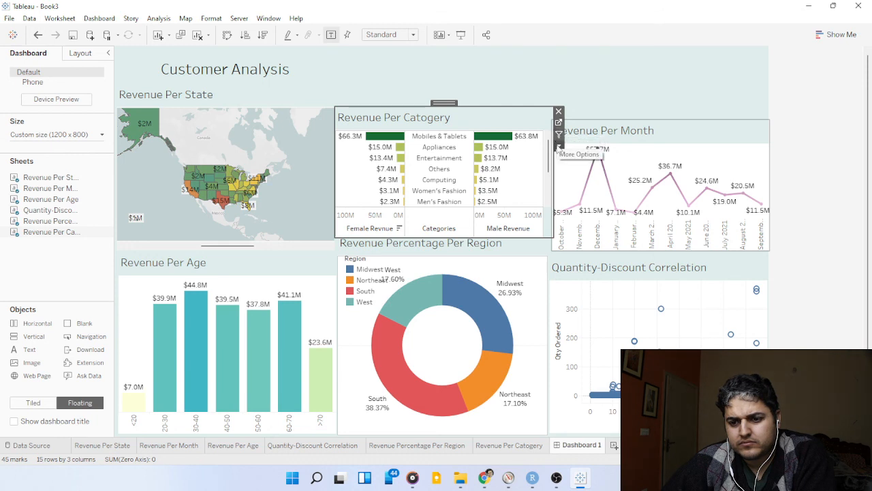
left_click(559, 147)
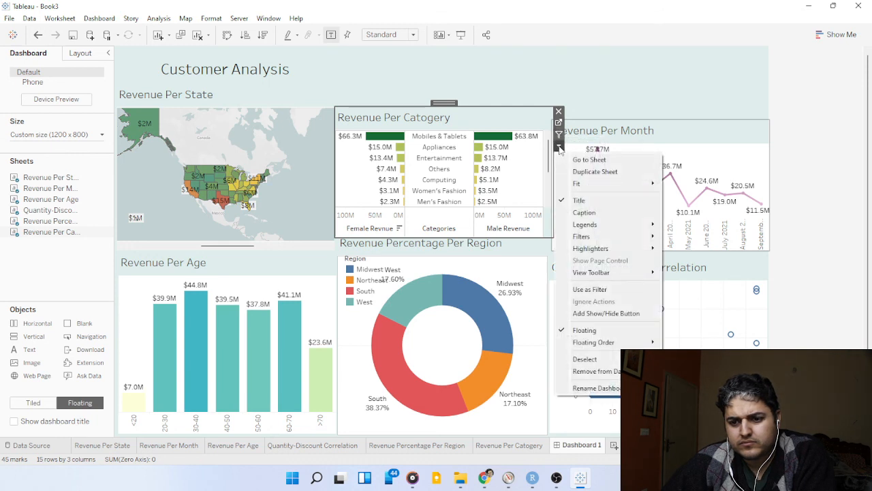
left_click(460, 91)
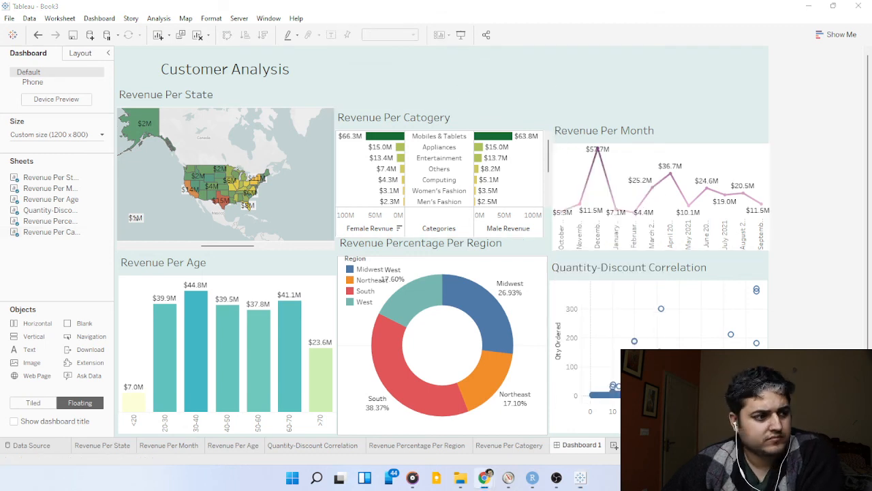